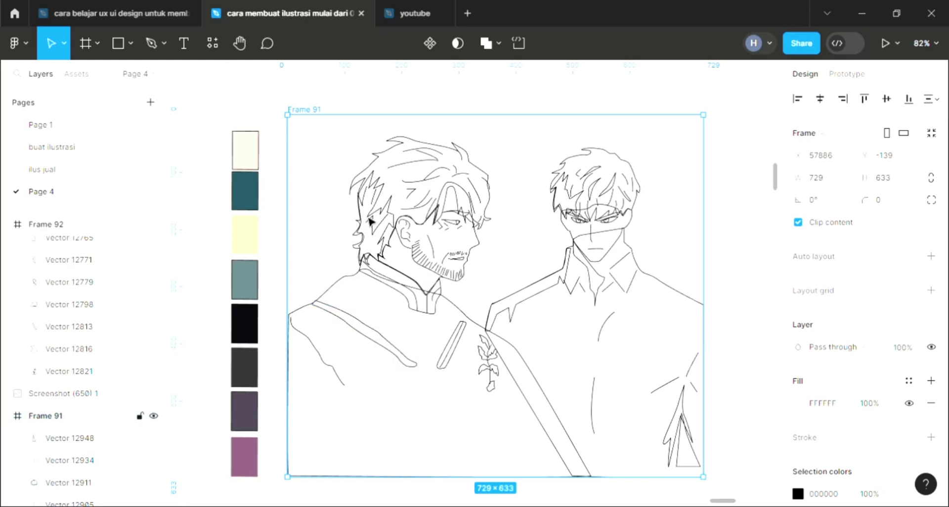
# Darken the left man's grey hair shadow fill to BEBBBB.
pyautogui.scroll(1, 370, 214)
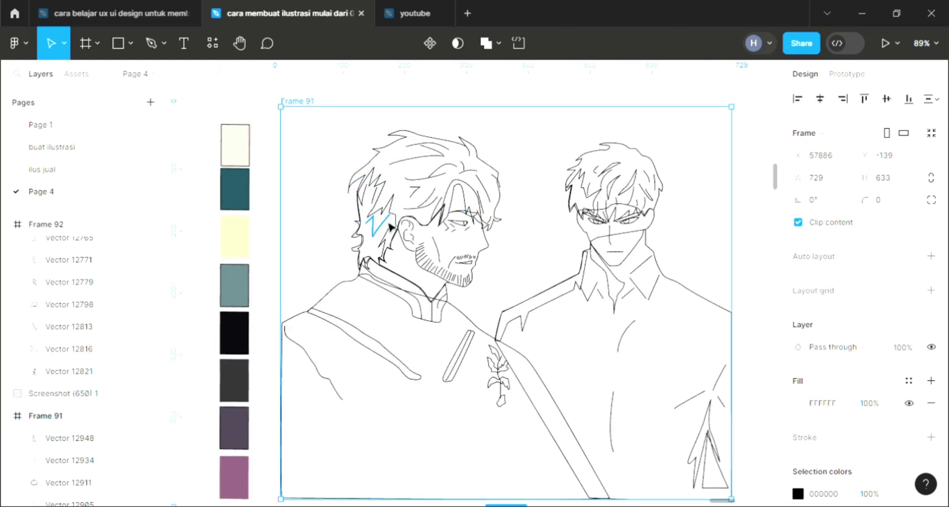
pyautogui.scroll(3, 391, 227)
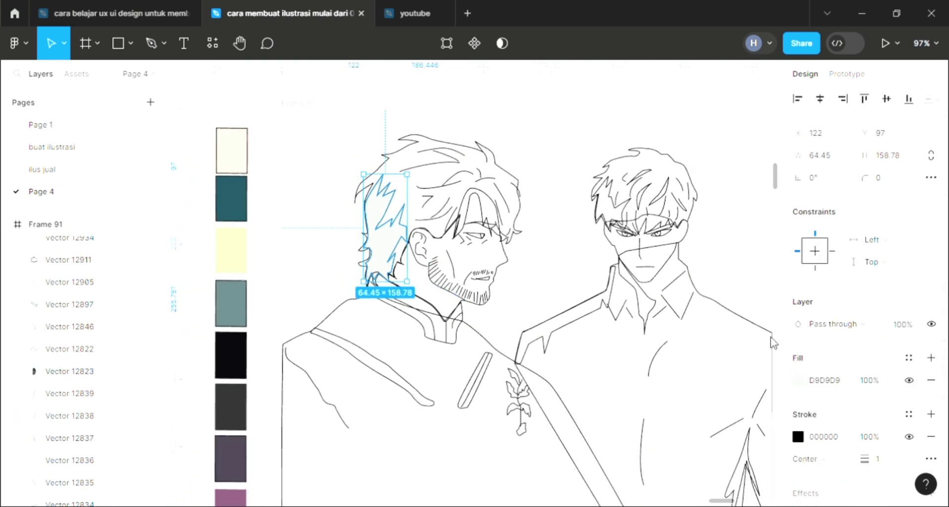
pyautogui.click(798, 381)
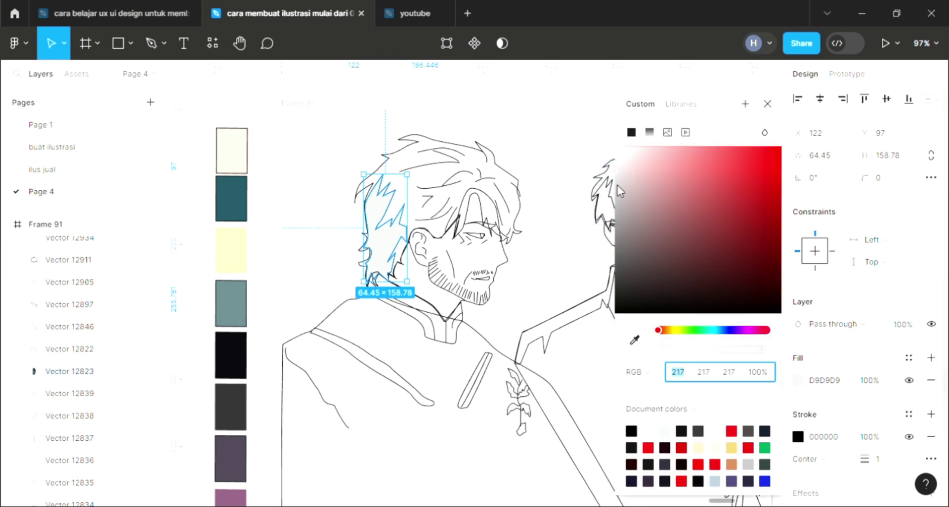
pyautogui.click(617, 181)
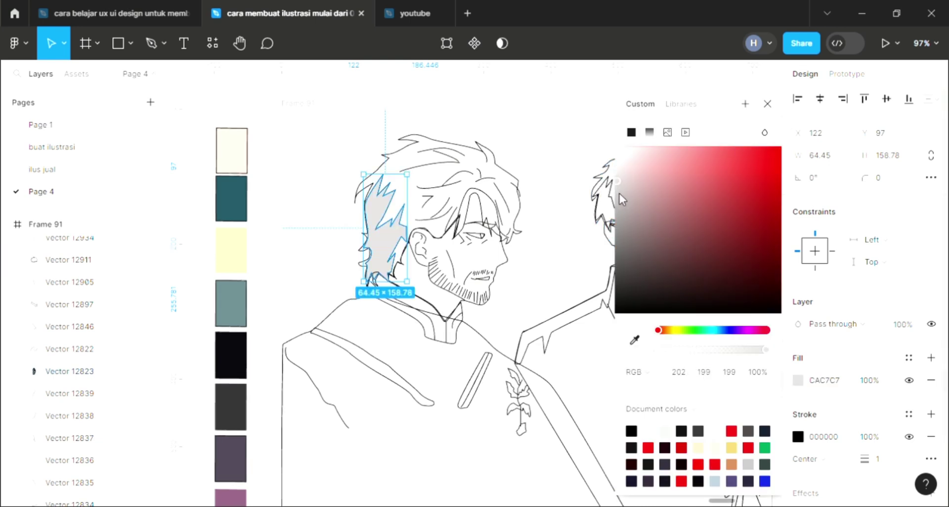
pyautogui.click(619, 194)
pyautogui.click(777, 100)
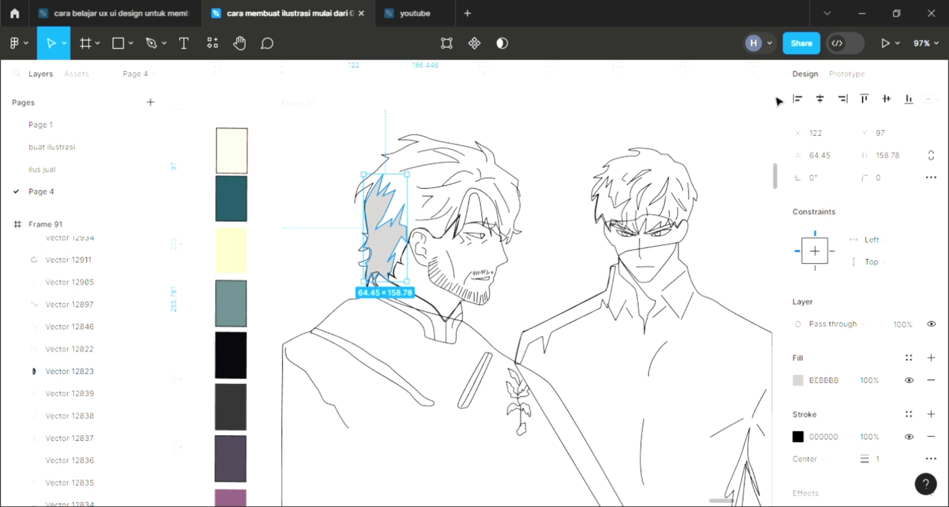
# Give the left man's hair outline a light fill sent behind the hair strokes.
pyautogui.click(525, 208)
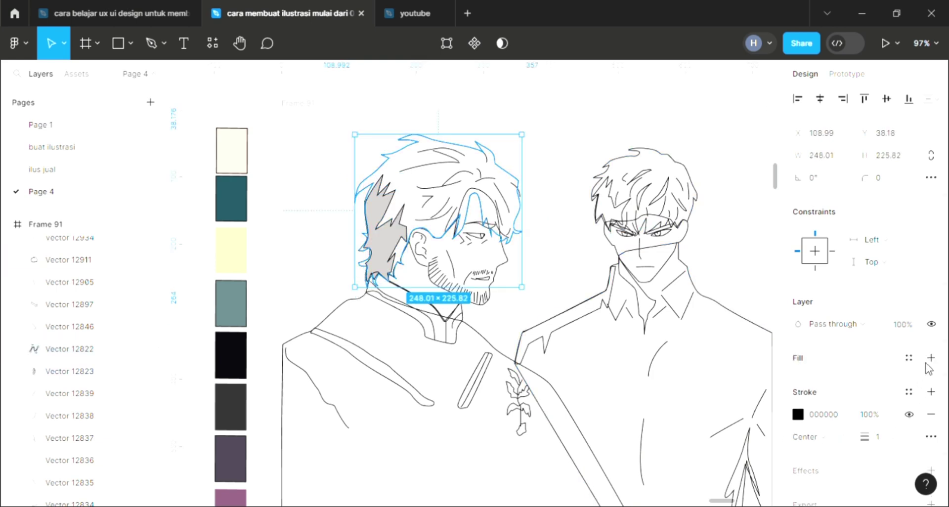
pyautogui.click(857, 361)
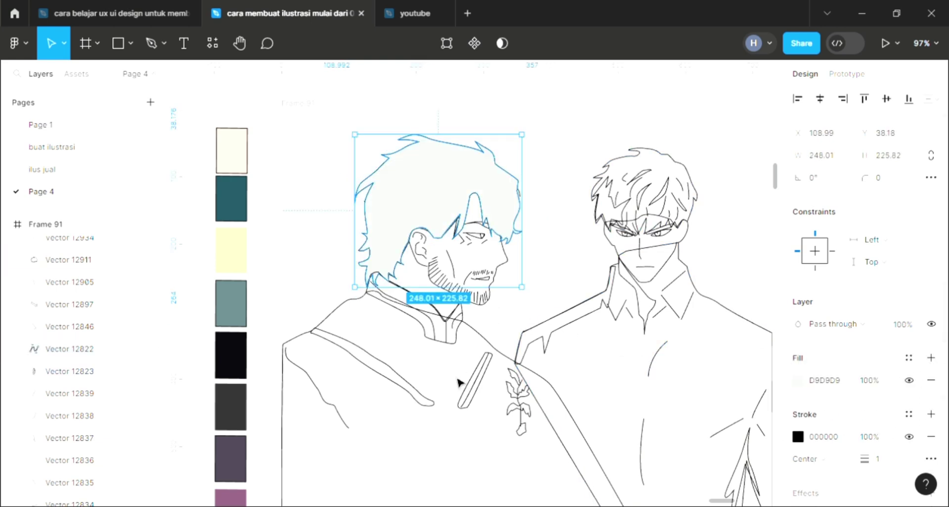
pyautogui.hotkey('ctrl', 'shift', '[')
# Deselect the hair and check the eyebrow stroke above the left man's eye.
pyautogui.click(509, 316)
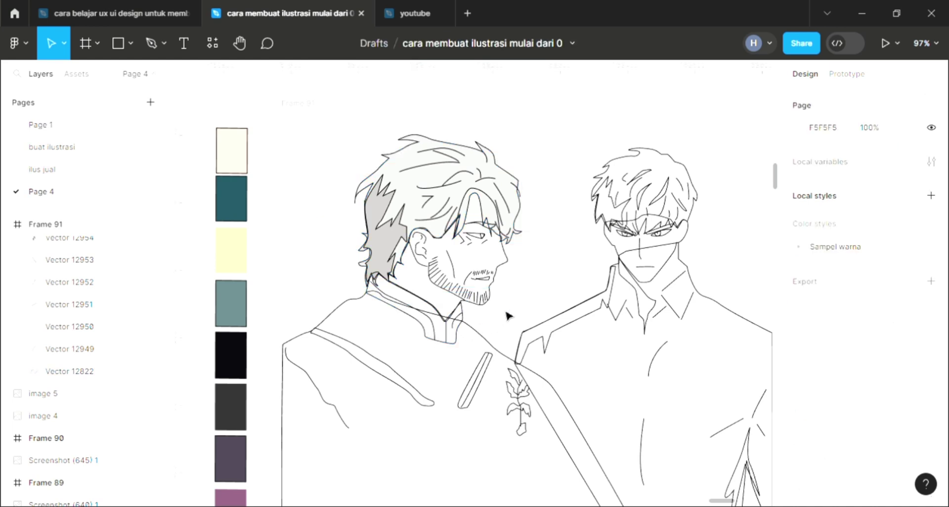
pyautogui.click(482, 220)
pyautogui.keyDown('ctrl'); pyautogui.scroll(3, 480, 225); pyautogui.keyUp('ctrl')
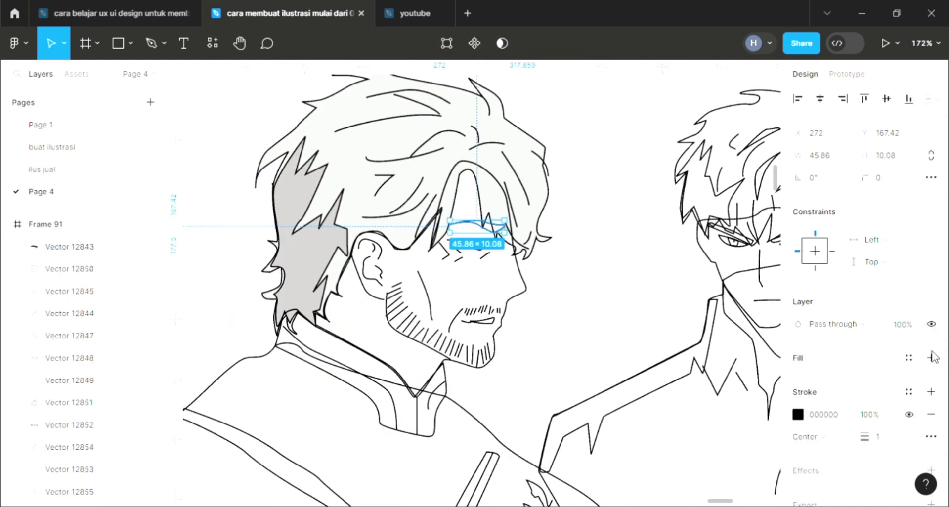
pyautogui.click(601, 322)
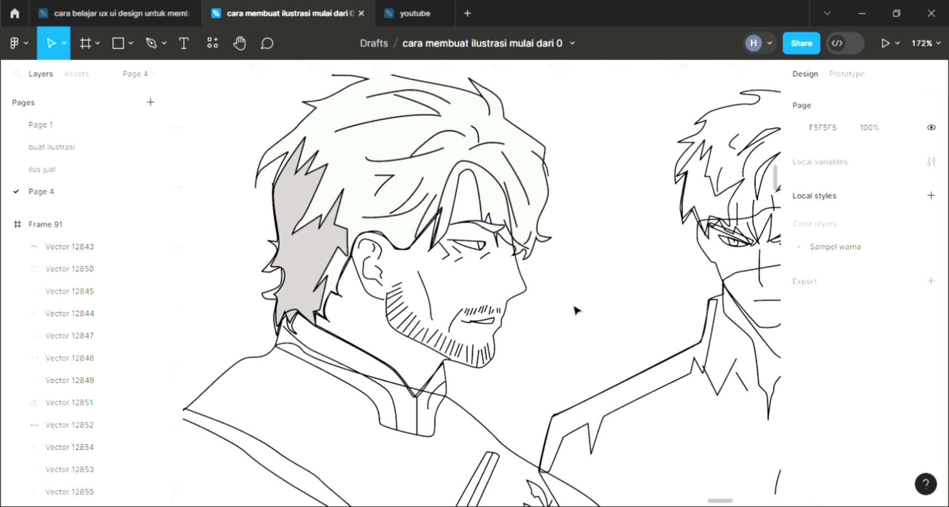
pyautogui.keyDown('ctrl'); pyautogui.scroll(3, 475, 249); pyautogui.keyUp('ctrl')
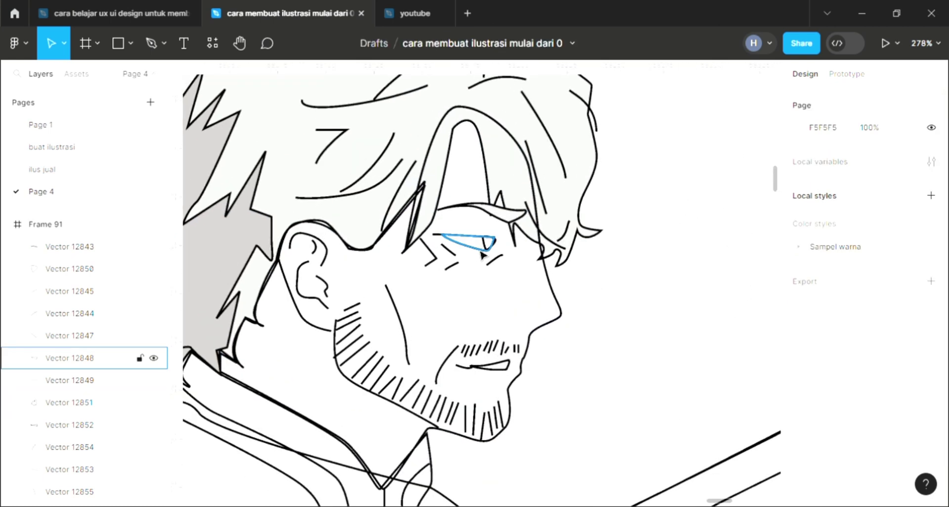
# Fill the left man's small eye shape with the pale yellow swatch colour.
pyautogui.click(491, 252)
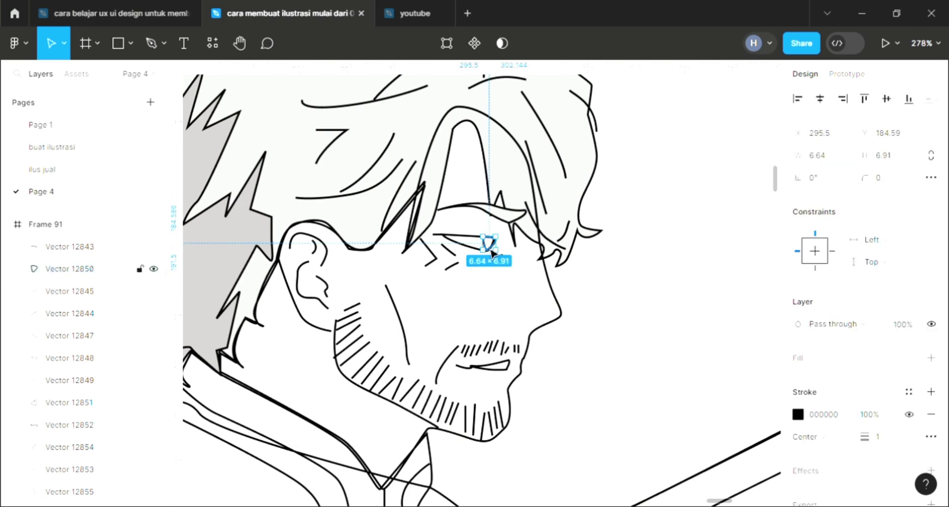
pyautogui.click(931, 357)
pyautogui.keyDown('ctrl'); pyautogui.scroll(-2, 450, 341); pyautogui.keyUp('ctrl')
pyautogui.keyDown('ctrl'); pyautogui.scroll(-2, 450, 341); pyautogui.keyUp('ctrl')
pyautogui.keyDown('ctrl'); pyautogui.scroll(-1, 455, 344); pyautogui.keyUp('ctrl')
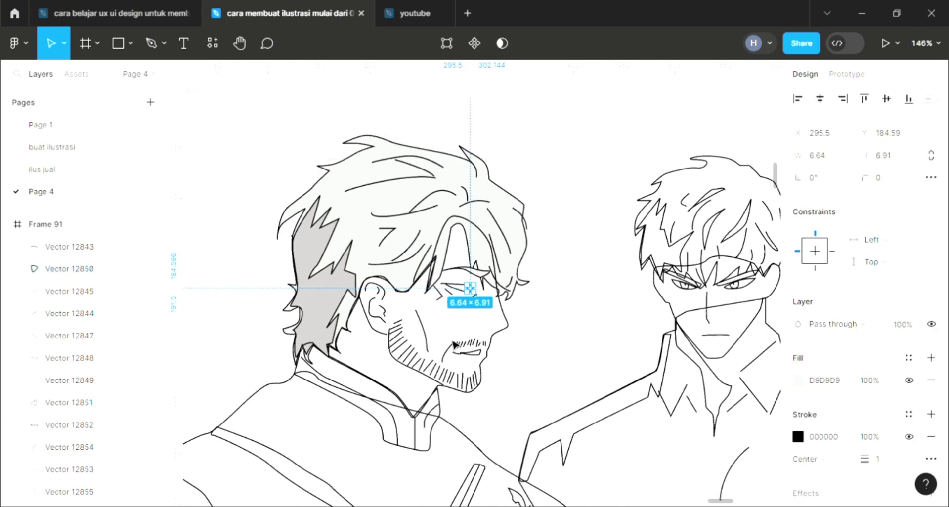
pyautogui.hscroll(-3, 454, 345)
pyautogui.keyDown('ctrl'); pyautogui.scroll(-2, 452, 339); pyautogui.keyUp('ctrl')
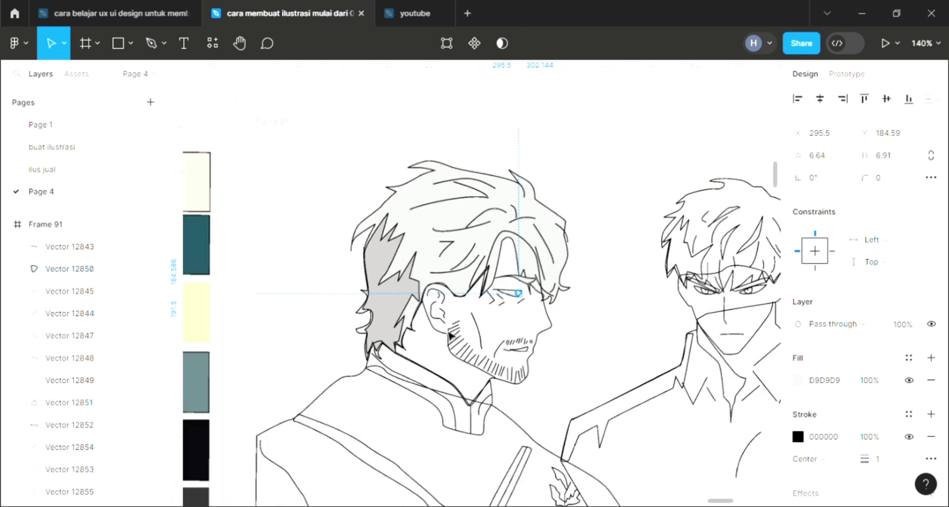
pyautogui.click(218, 316)
pyautogui.click(328, 281)
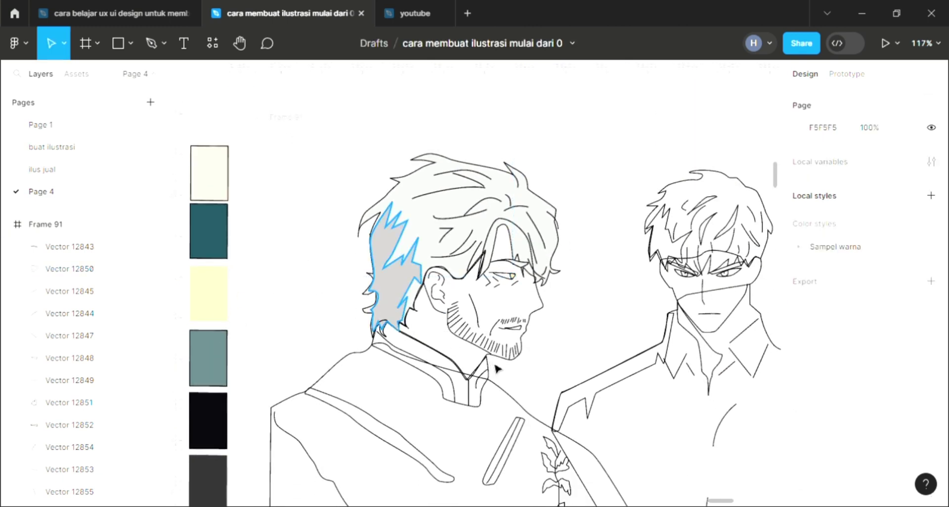
# Give the left man's mouth a white FFFFFF fill.
pyautogui.click(514, 328)
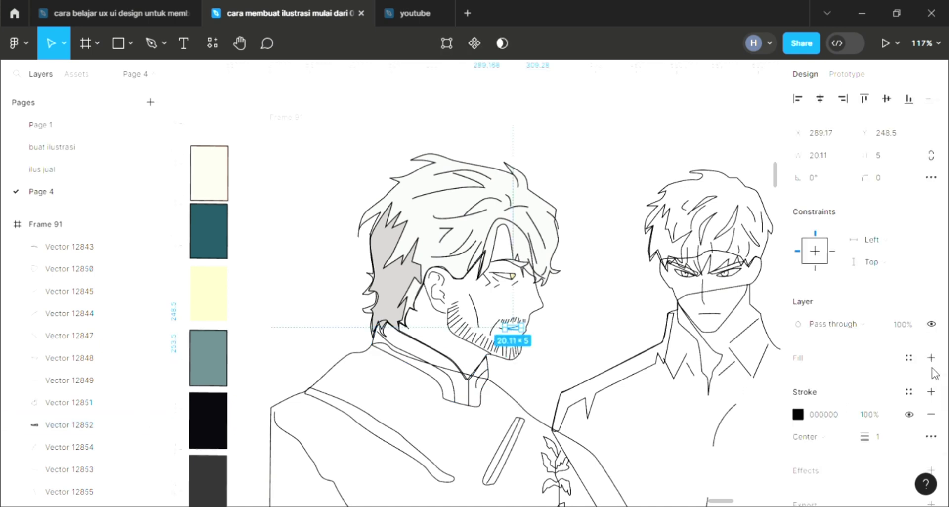
pyautogui.click(931, 358)
pyautogui.press('i')
pyautogui.click(629, 245)
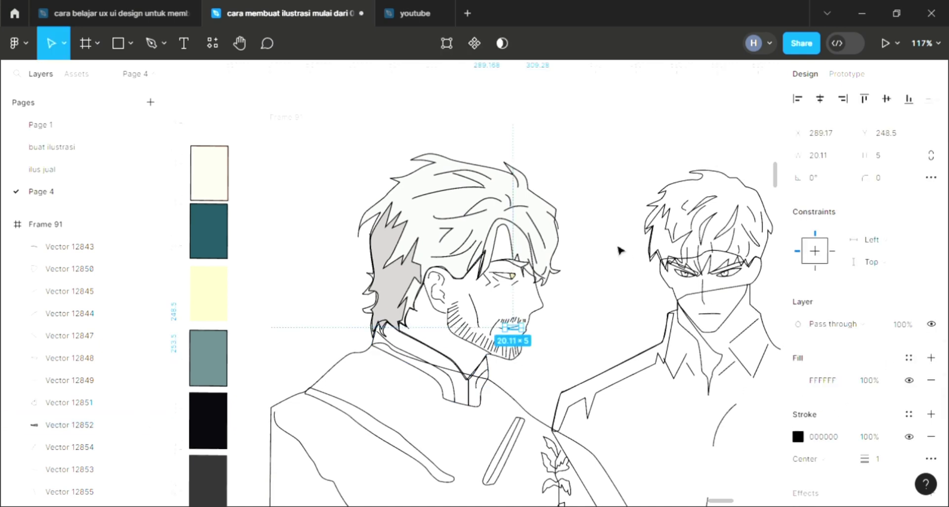
# Fill the face outline with pale peach FFE2D3, placed behind the beard and features.
pyautogui.click(519, 366)
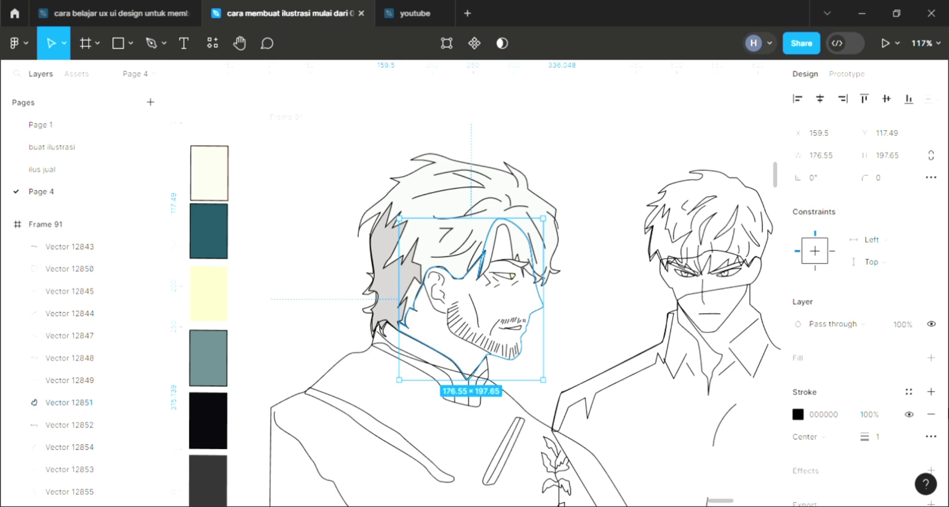
pyautogui.click(931, 358)
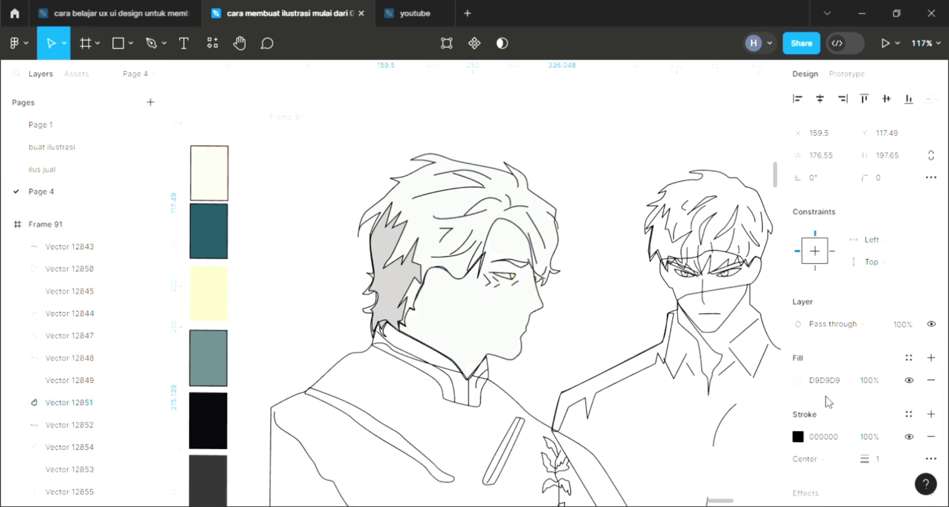
pyautogui.press('[')
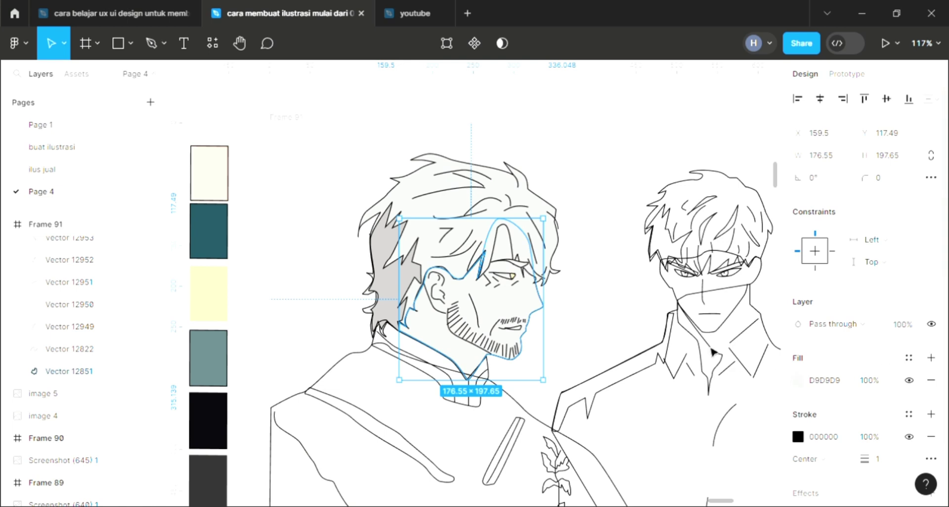
pyautogui.press('i')
pyautogui.click(215, 201)
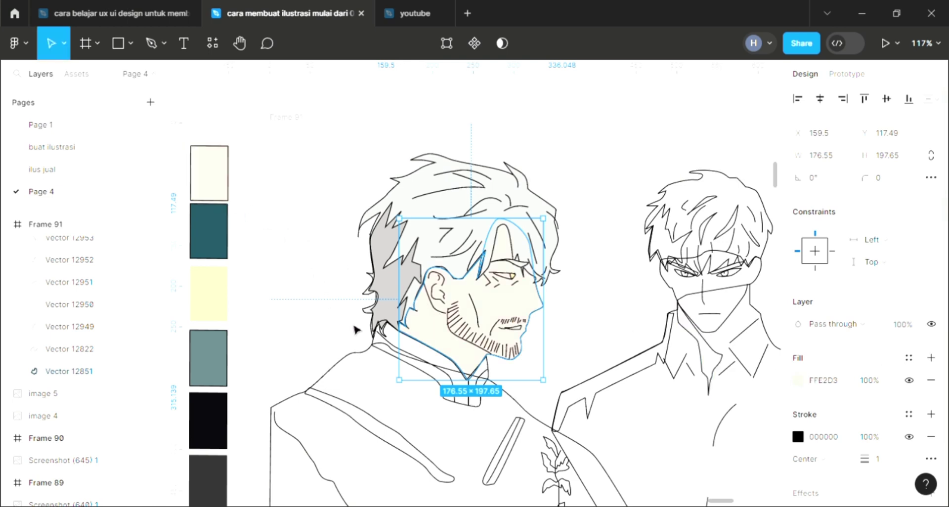
pyautogui.press('Escape')
pyautogui.scroll(-2, 391, 411)
pyautogui.scroll(-1, 392, 397)
pyautogui.scroll(-1, 378, 361)
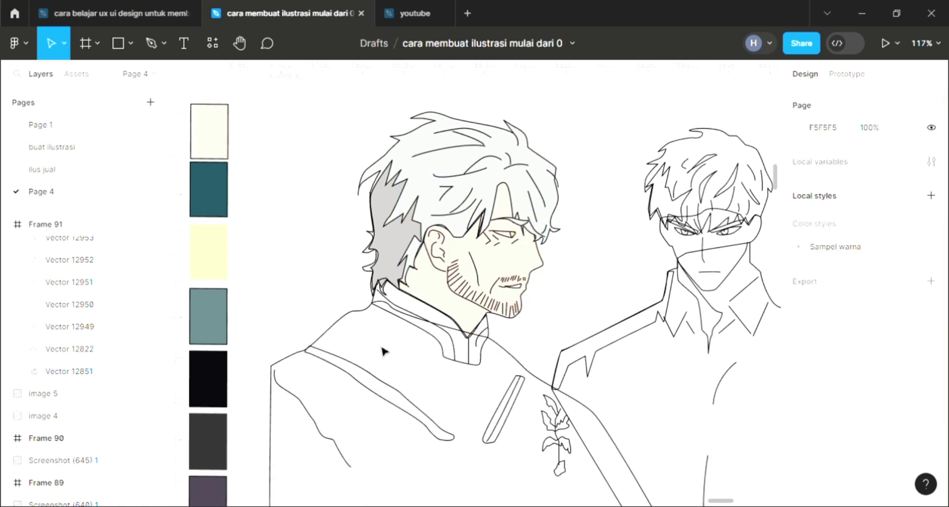
# Fill the left man's collar with cream-yellow F3E1B4 sampled from the swatch column.
pyautogui.click(540, 385)
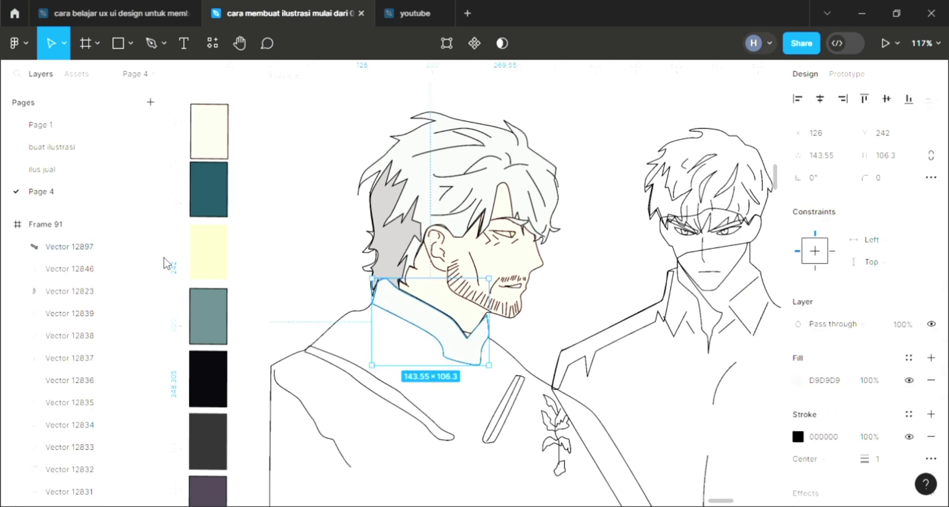
pyautogui.press('i')
pyautogui.click(224, 256)
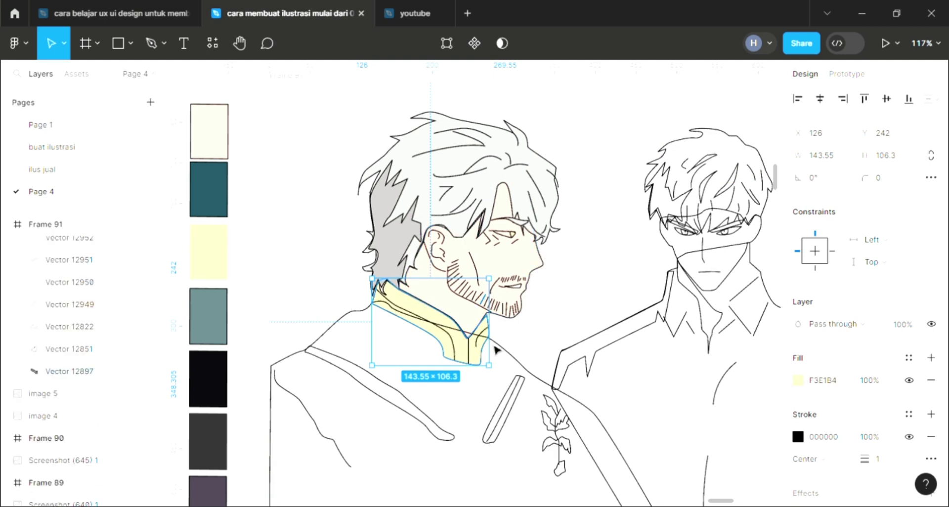
pyautogui.click(539, 369)
pyautogui.click(530, 381)
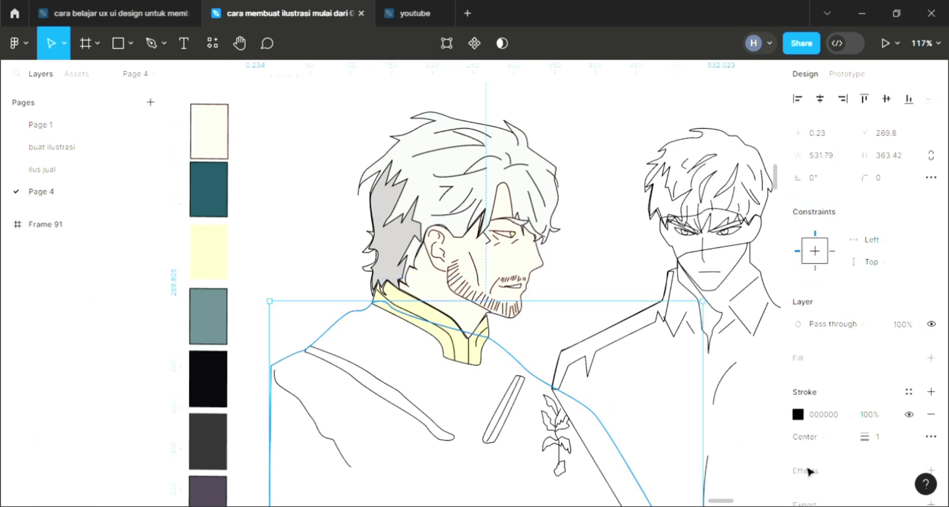
# Add a fill to the left man's jacket outline and send it behind its inner lines.
pyautogui.click(932, 358)
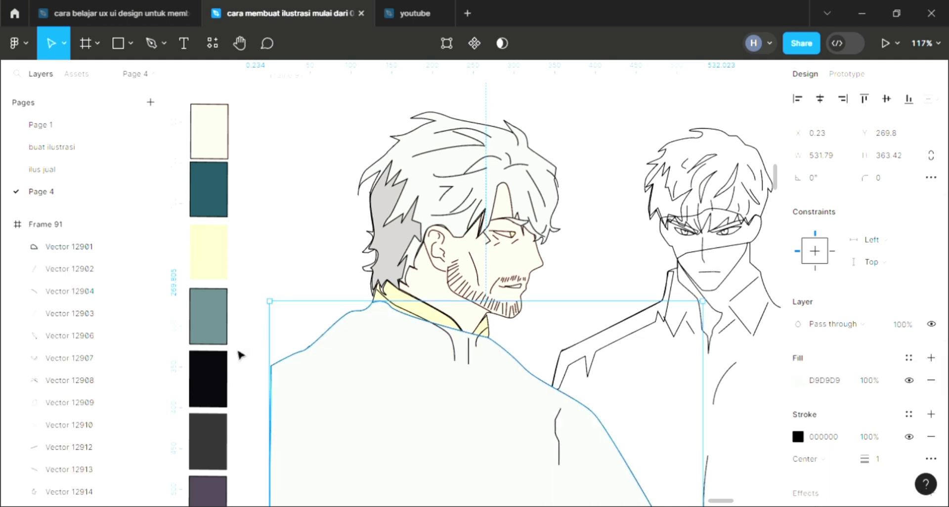
pyautogui.press('[')
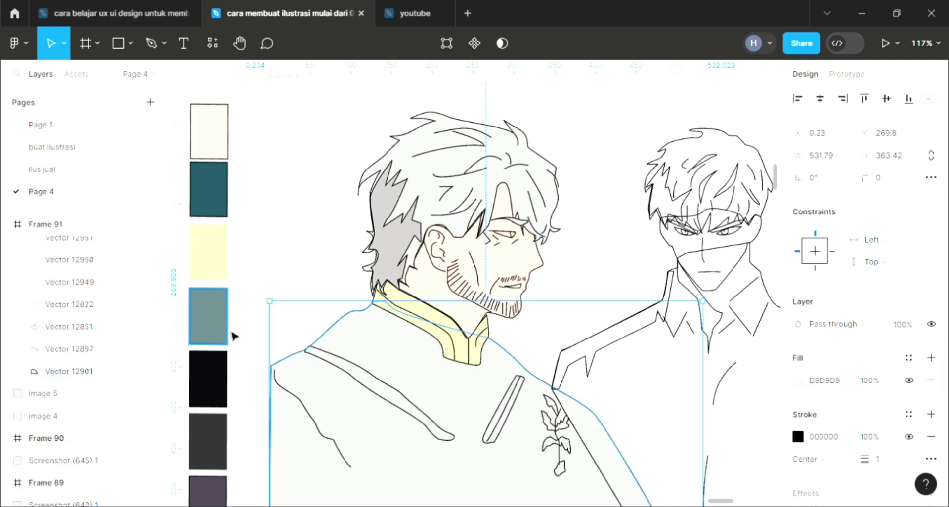
pyautogui.press('Escape')
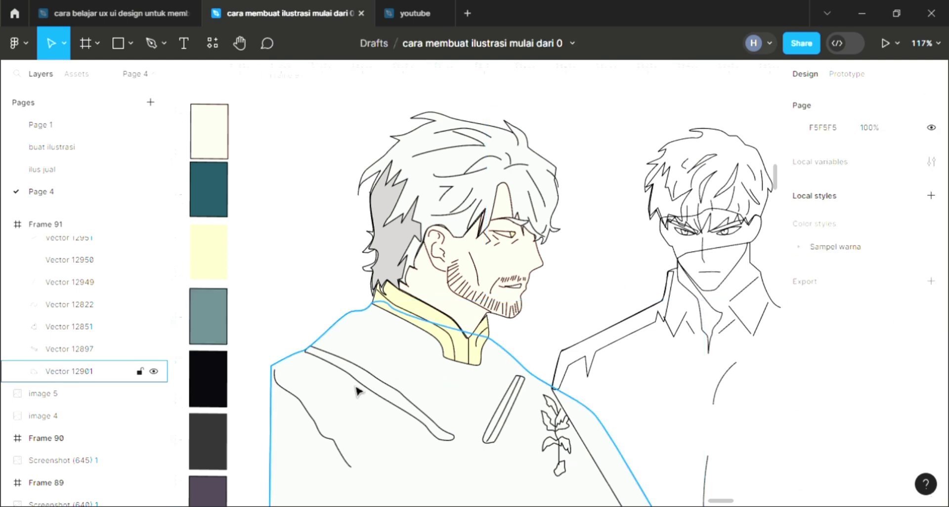
# Fill the diagonal stripe and thin chest stripe with cream F3E1B4, tucking the latter behind the outline.
pyautogui.click(386, 397)
pyautogui.scroll(-2, 577, 425)
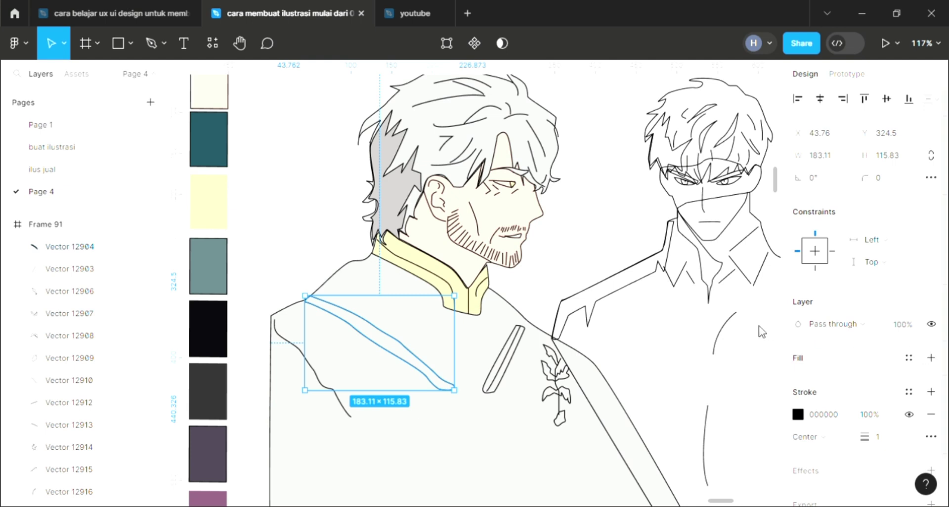
pyautogui.press('i')
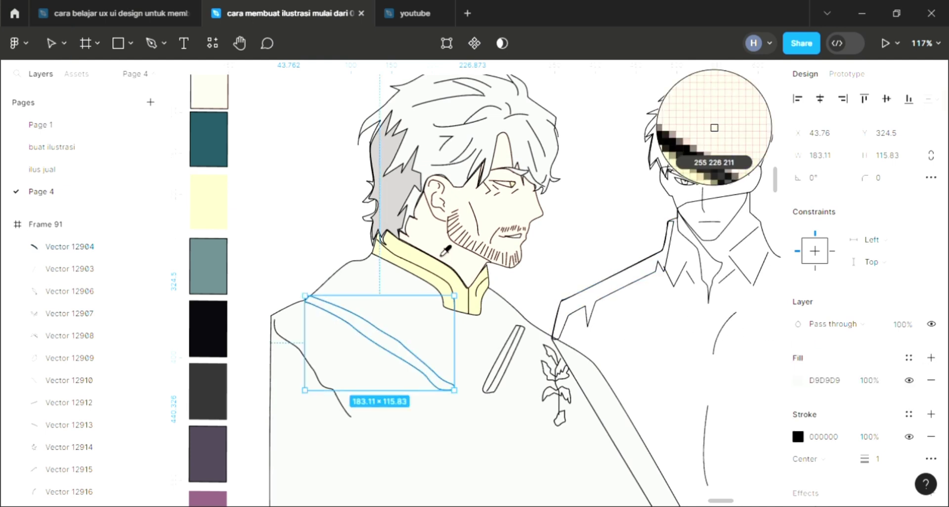
pyautogui.click(433, 271)
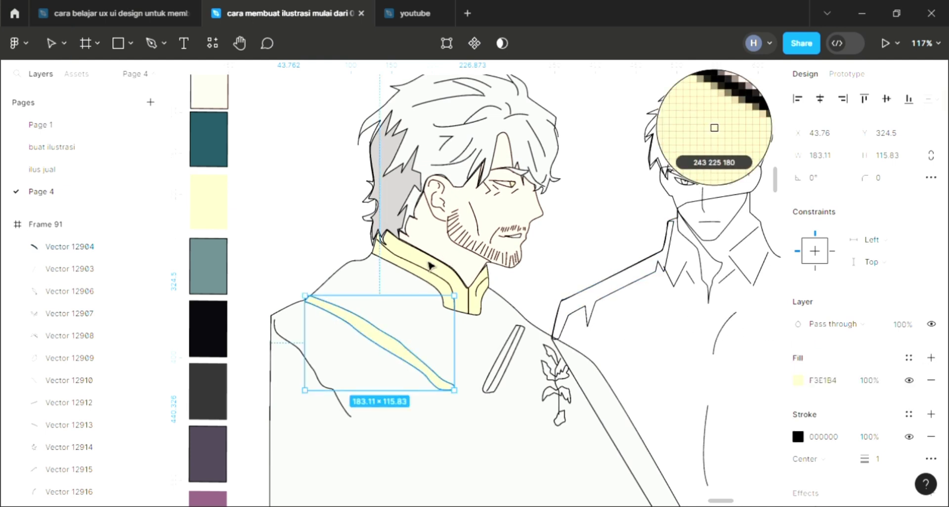
pyautogui.click(512, 378)
pyautogui.click(932, 358)
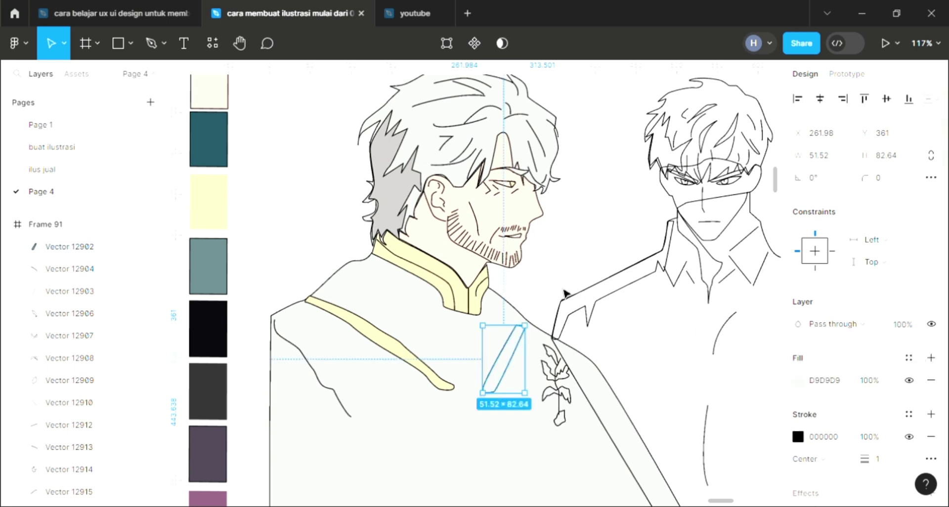
pyautogui.press('i')
pyautogui.click(451, 290)
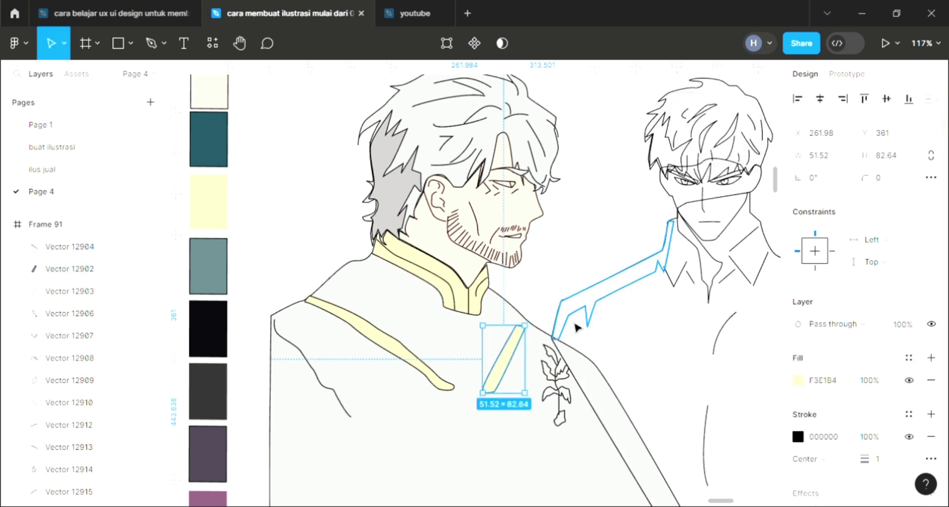
pyautogui.hotkey('ctrl', '[')
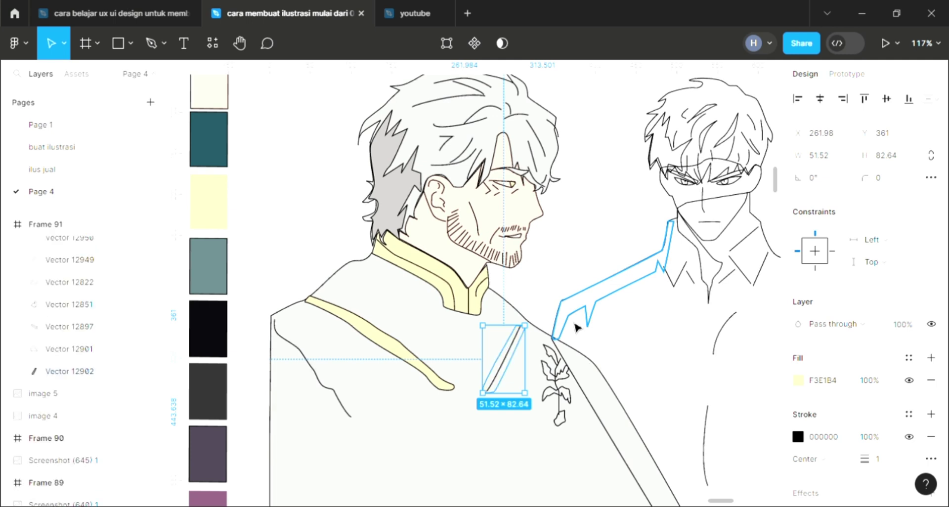
pyautogui.scroll(-1, 575, 327)
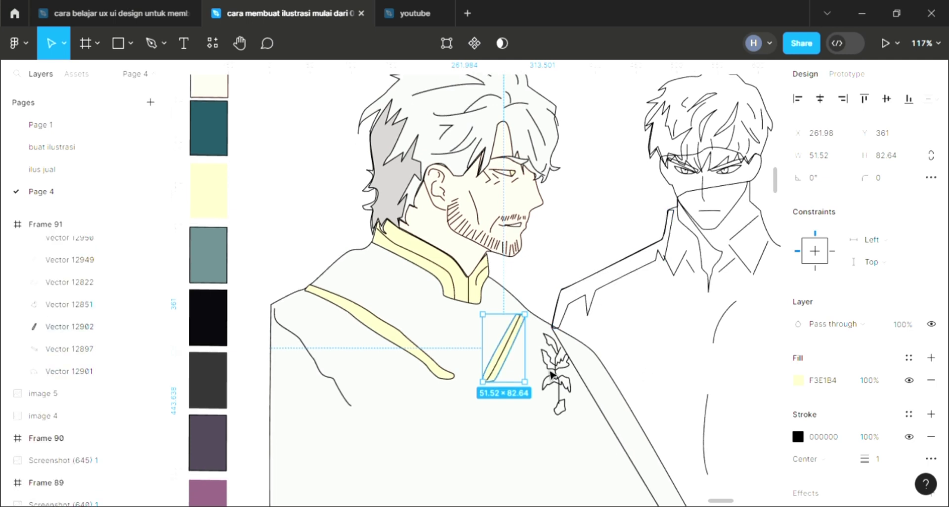
pyautogui.scroll(-1, 475, 386)
# Set the leaf sprig's stem line to cream F3E1B4.
pyautogui.click(514, 421)
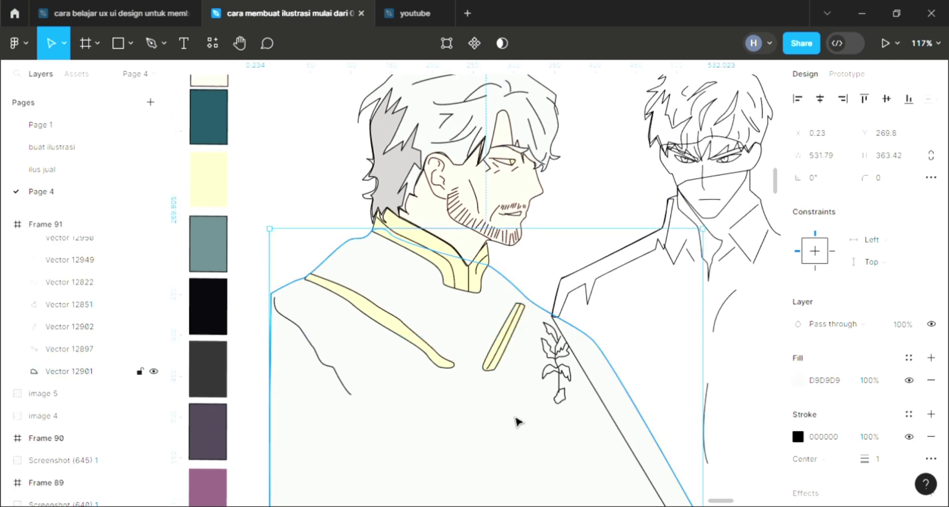
pyautogui.click(562, 391)
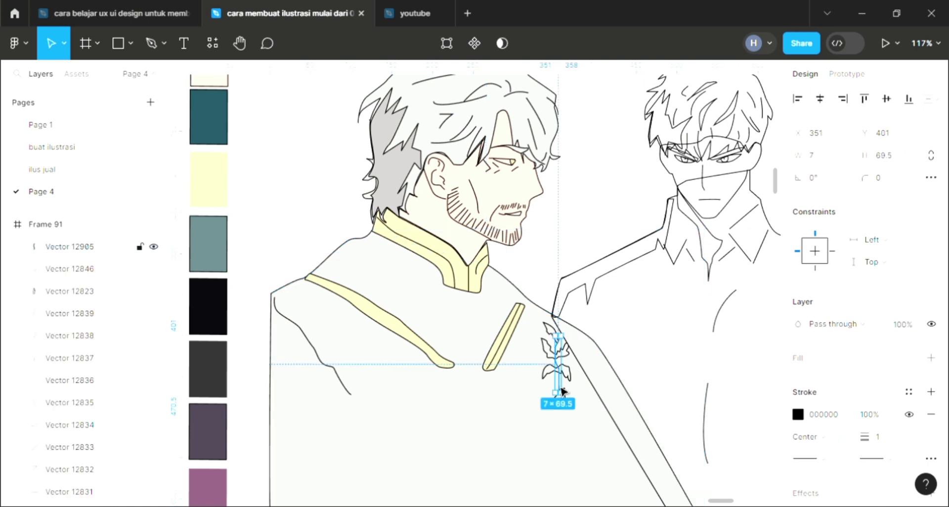
pyautogui.press('i')
pyautogui.click(400, 333)
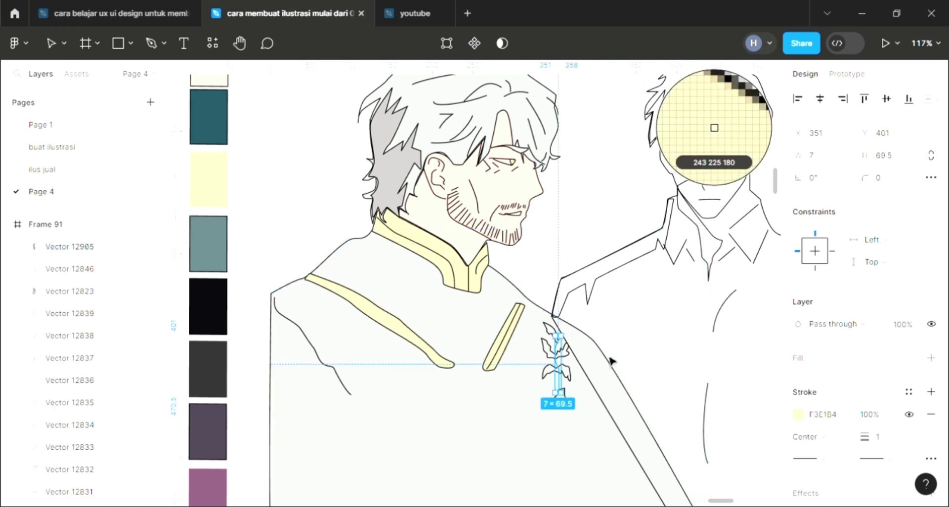
pyautogui.click(530, 392)
pyautogui.click(556, 376)
pyautogui.click(557, 388)
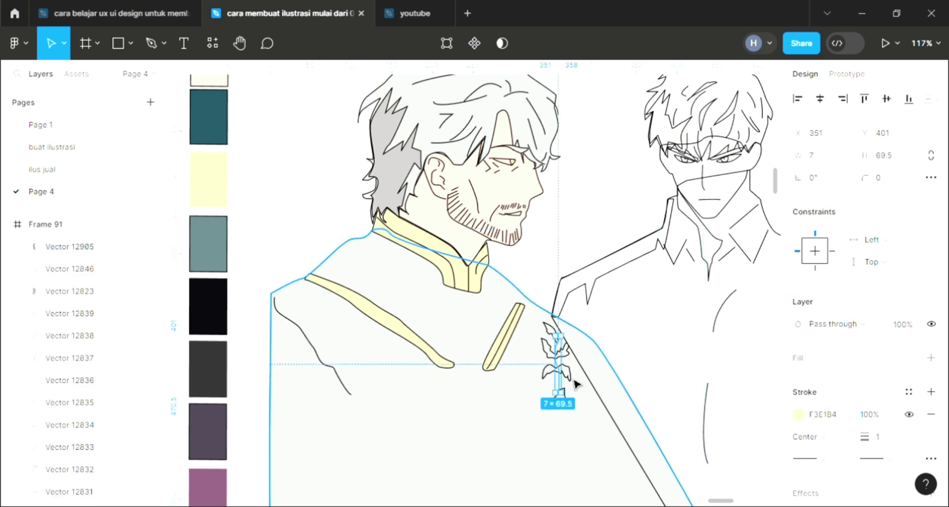
pyautogui.click(585, 391)
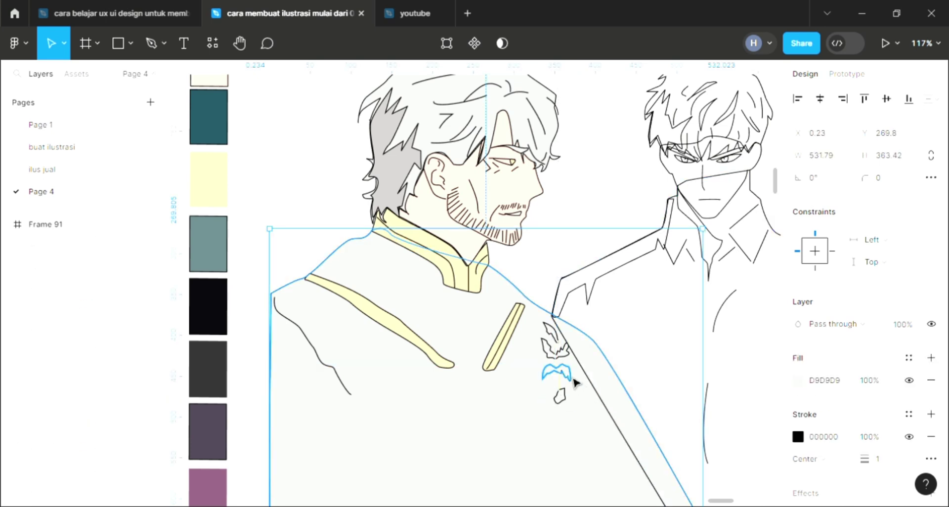
# Fill a middle leaf and the lowest leaf of the sprig with cream F3E1B4.
pyautogui.click(574, 381)
pyautogui.click(931, 357)
pyautogui.press('i')
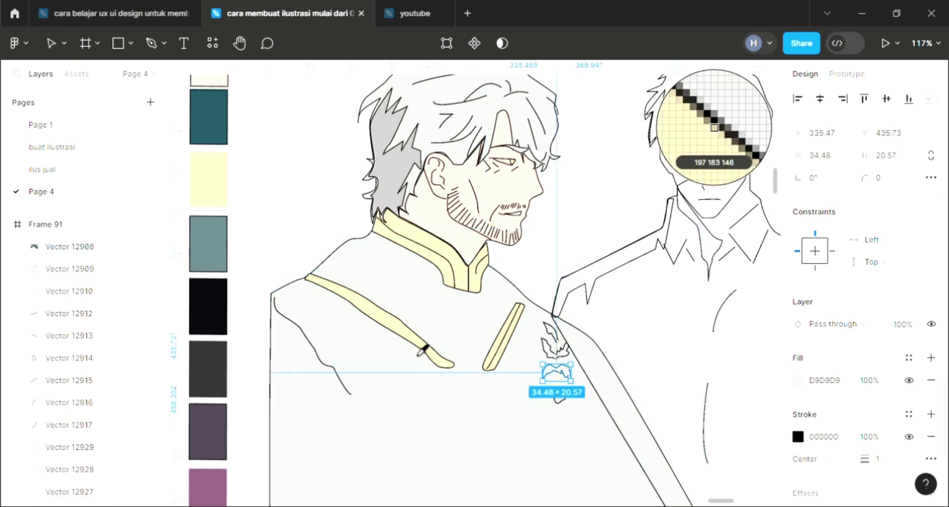
pyautogui.click(420, 346)
pyautogui.click(496, 404)
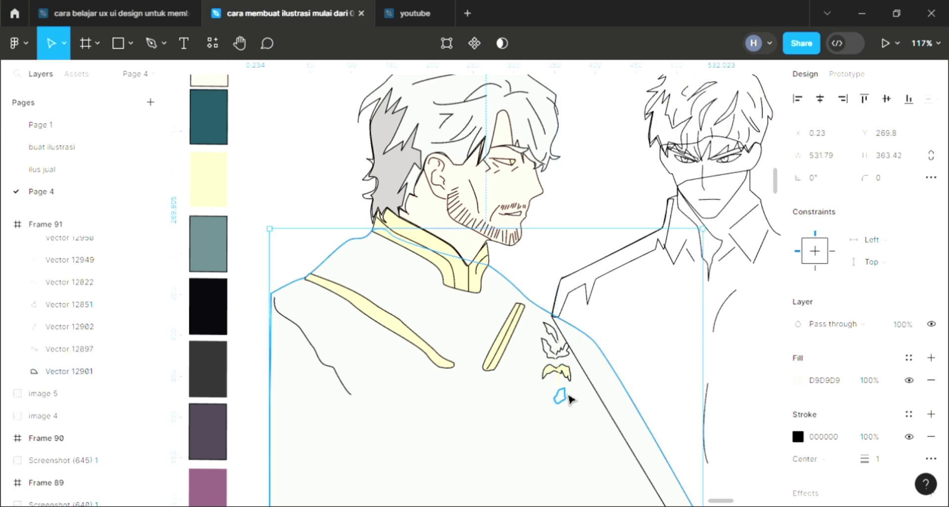
pyautogui.click(569, 396)
pyautogui.click(931, 358)
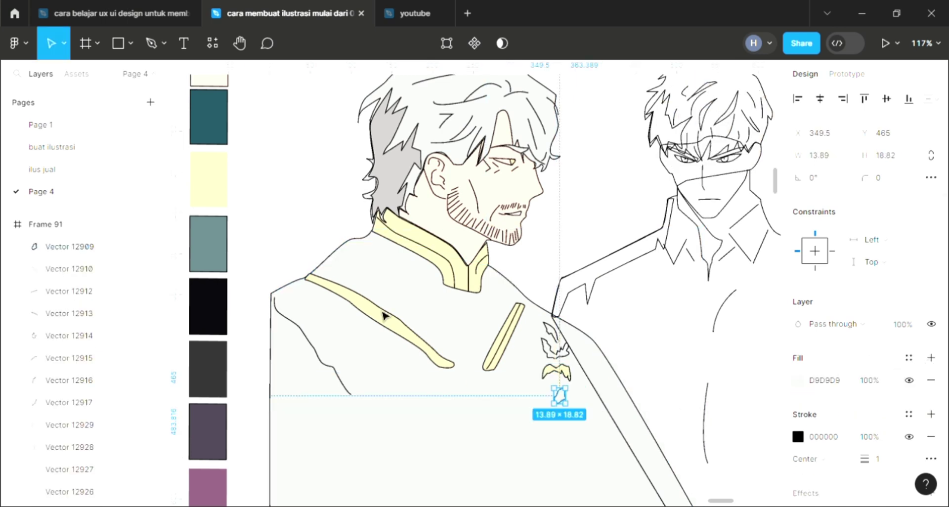
pyautogui.press('i')
pyautogui.click(386, 321)
# Fill the upper pair of leaves and the topmost leaf with cream F3E1B4.
pyautogui.click(561, 352)
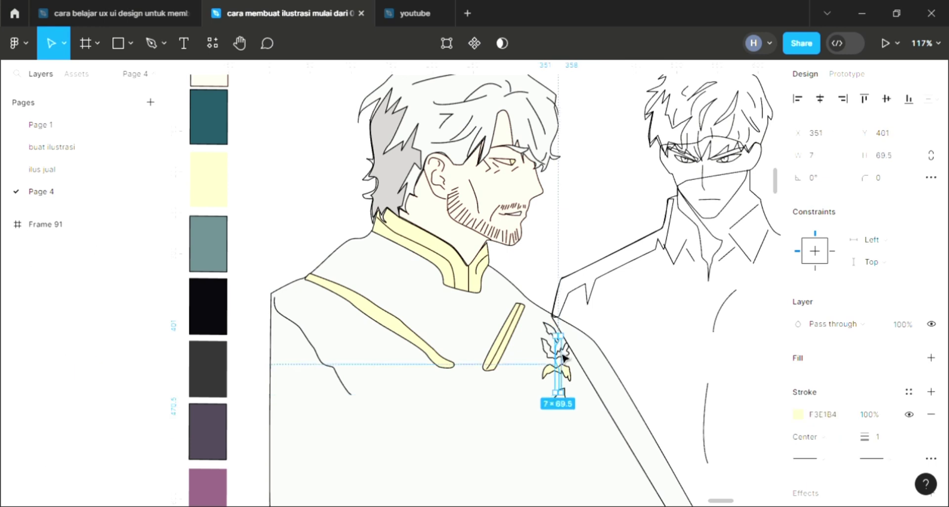
pyautogui.click(556, 348)
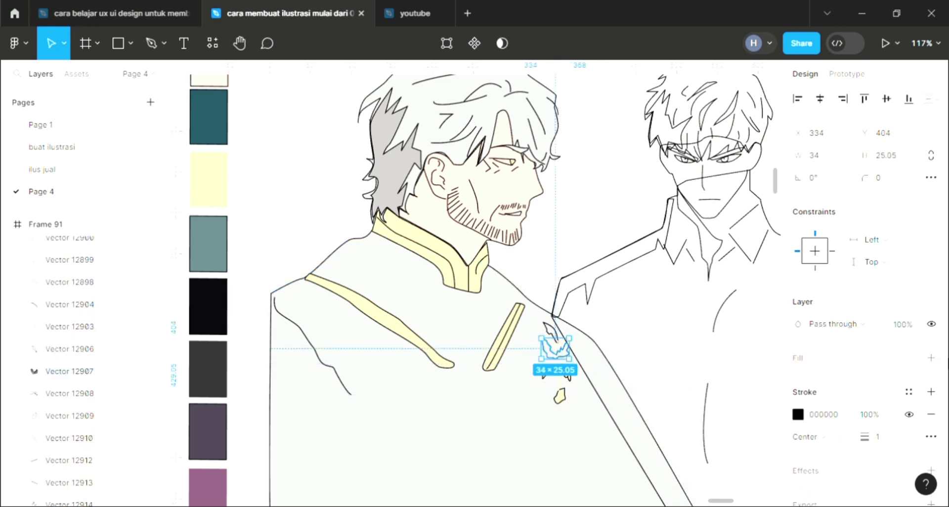
pyautogui.click(931, 357)
pyautogui.press('i')
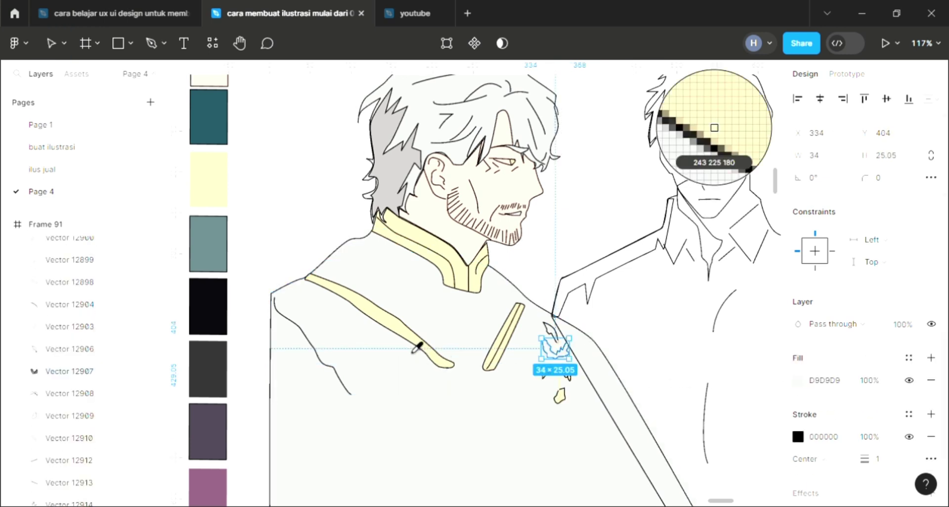
pyautogui.click(415, 346)
pyautogui.click(552, 333)
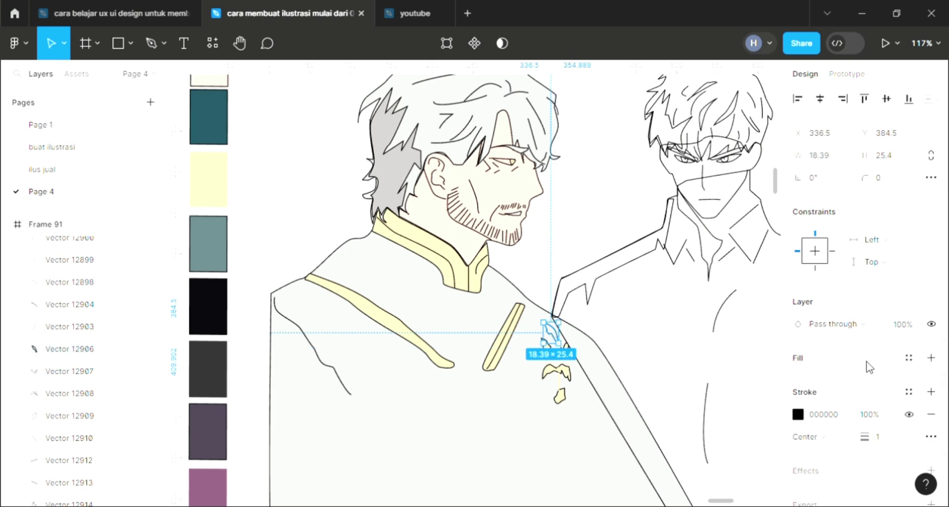
pyautogui.click(931, 357)
pyautogui.press('i')
pyautogui.click(558, 395)
pyautogui.click(509, 401)
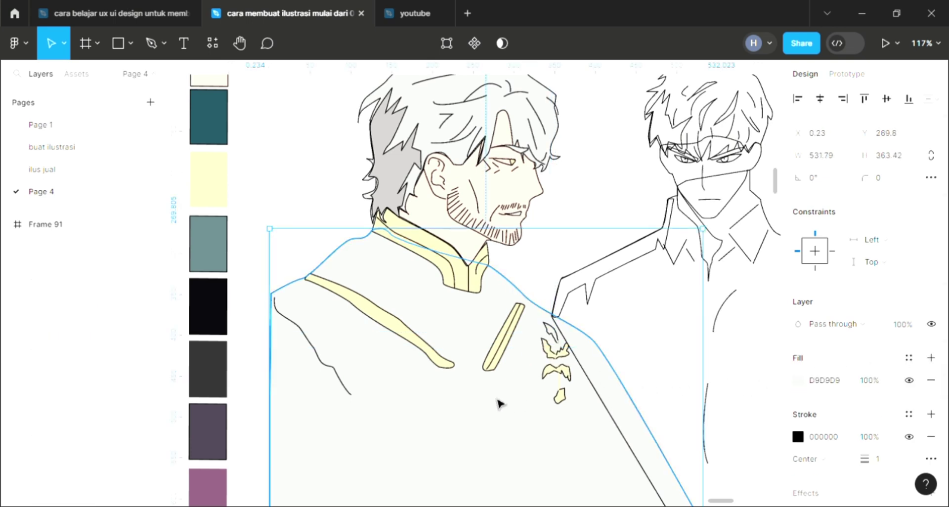
pyautogui.scroll(-2, 366, 430)
pyautogui.scroll(-2, 368, 422)
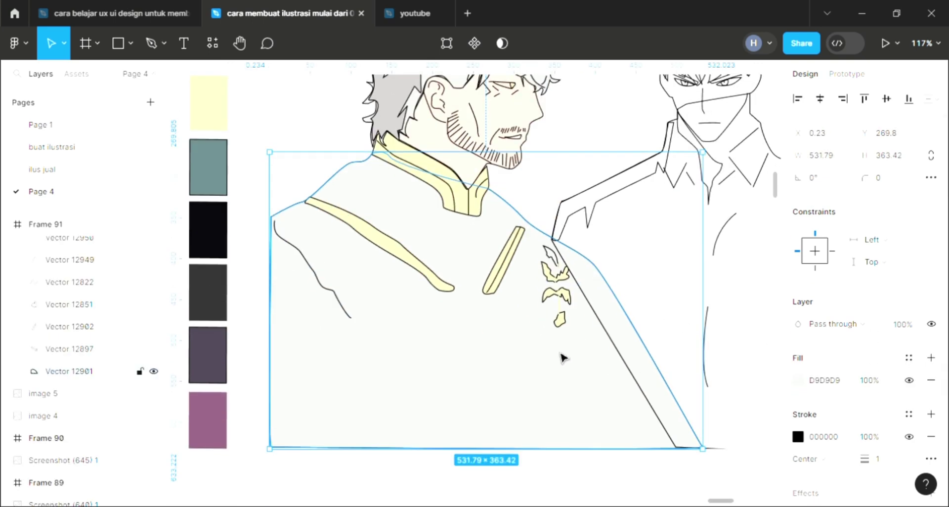
# Sample the teal swatch to turn the left man's grey coat fill into 214F5C.
pyautogui.scroll(1, 557, 357)
pyautogui.scroll(1, 534, 354)
pyautogui.scroll(1, 510, 354)
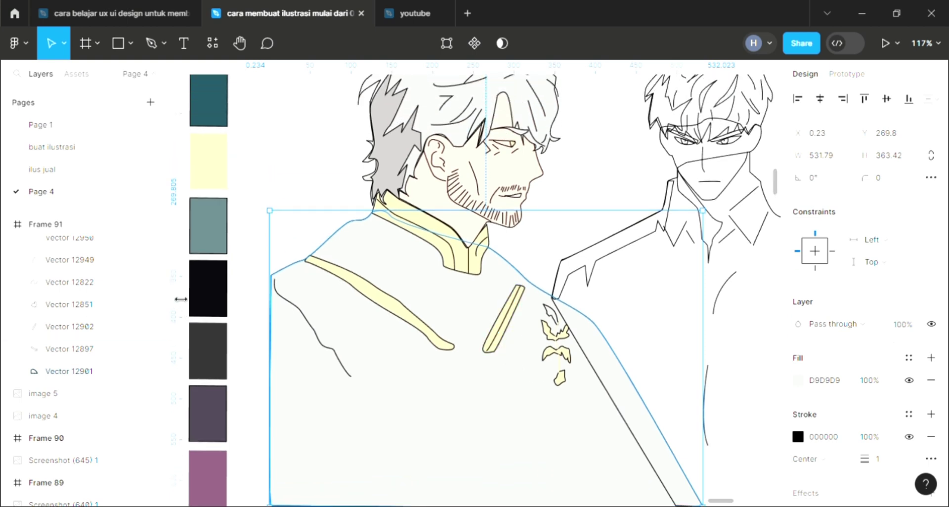
pyautogui.press('i')
pyautogui.scroll(1, 227, 241)
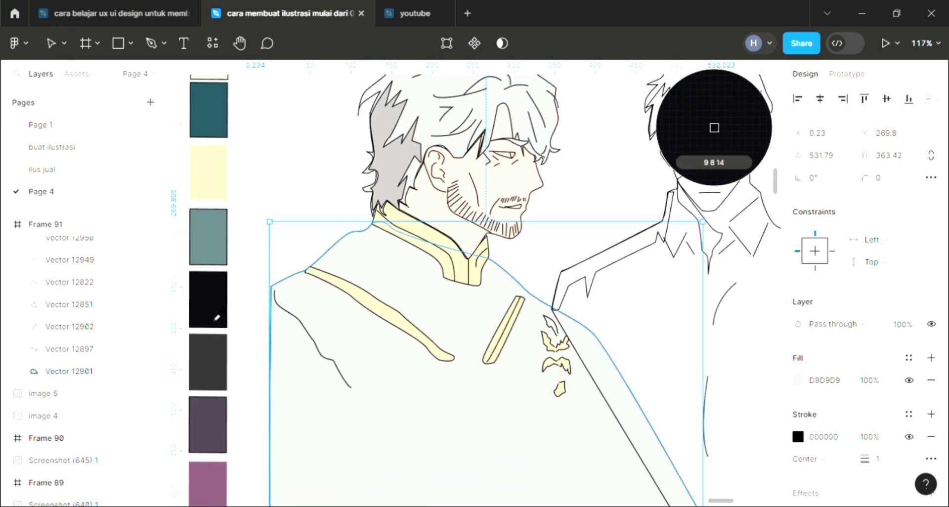
pyautogui.scroll(1, 225, 322)
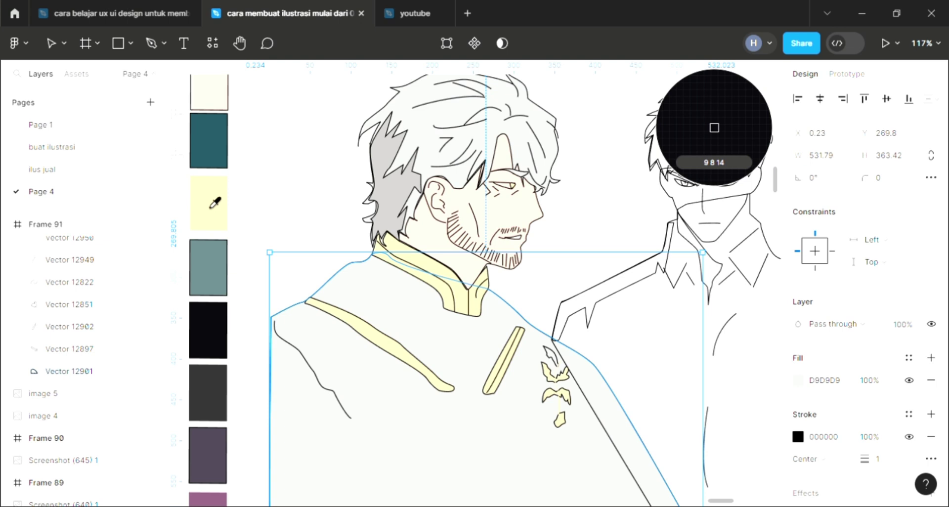
pyautogui.click(212, 149)
pyautogui.scroll(-1, 299, 282)
pyautogui.scroll(-1, 299, 285)
pyautogui.scroll(-1, 299, 287)
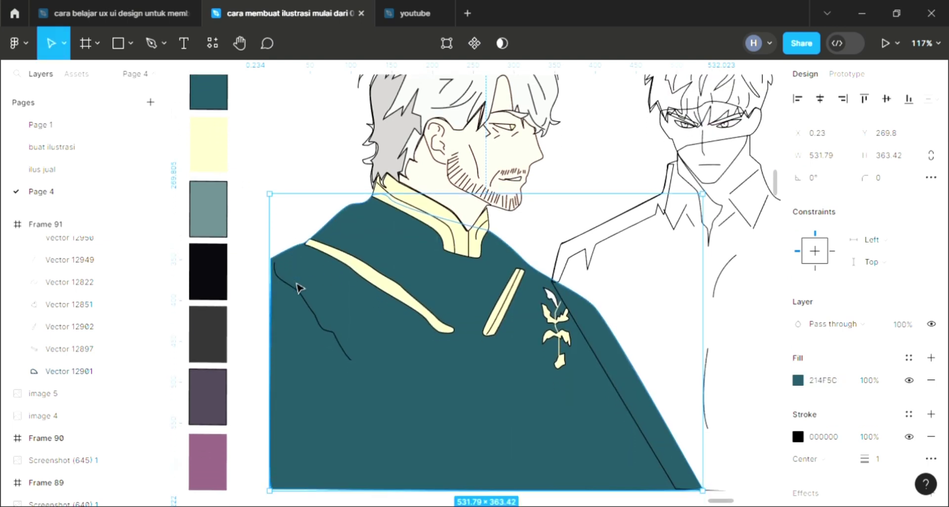
pyautogui.scroll(1, 443, 309)
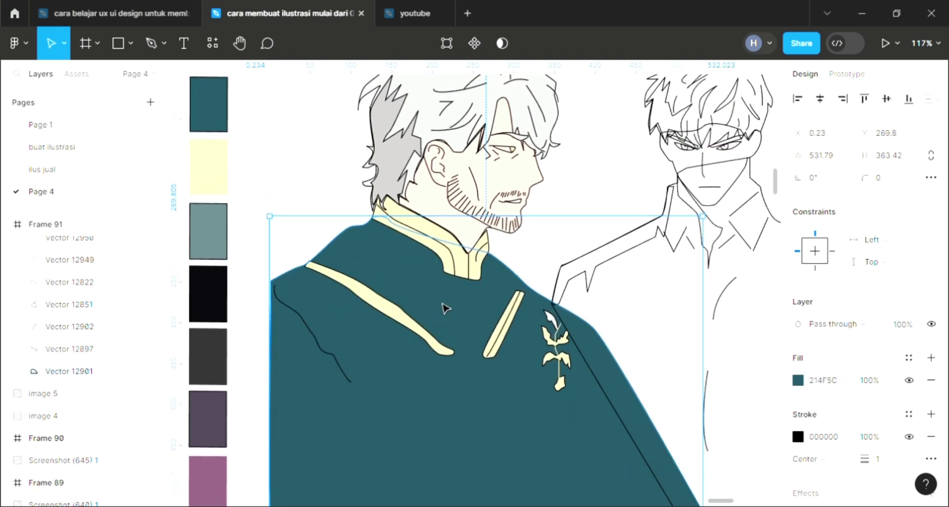
pyautogui.scroll(2, 445, 308)
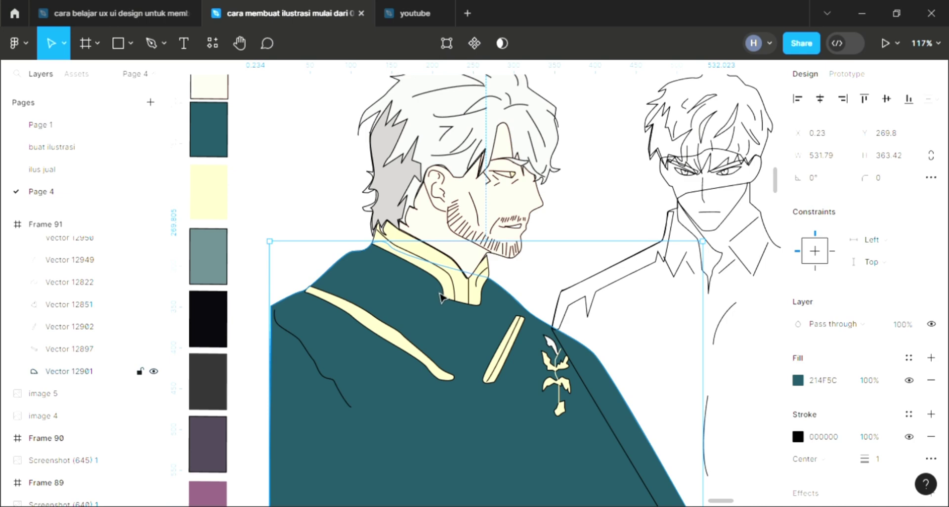
pyautogui.scroll(-2, 468, 307)
pyautogui.scroll(-2, 465, 308)
pyautogui.scroll(-1, 464, 307)
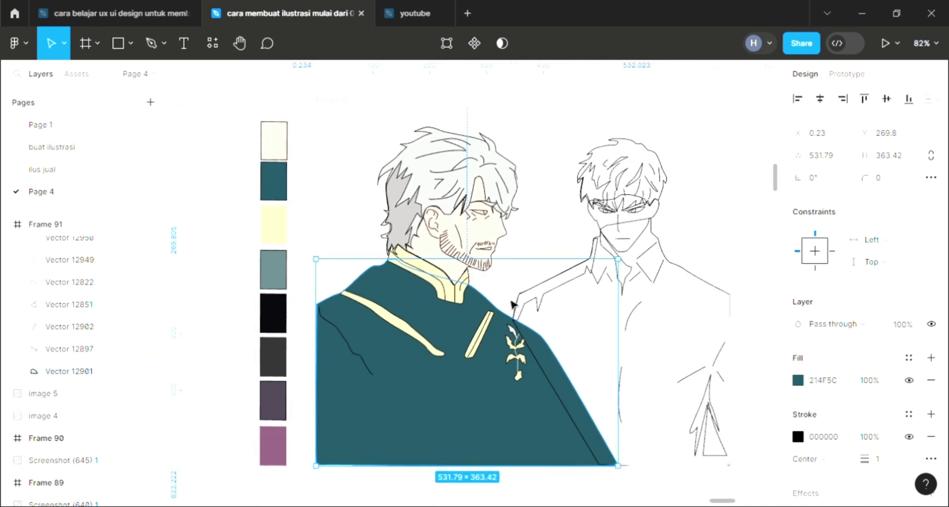
pyautogui.scroll(2, 512, 304)
pyautogui.scroll(1, 517, 303)
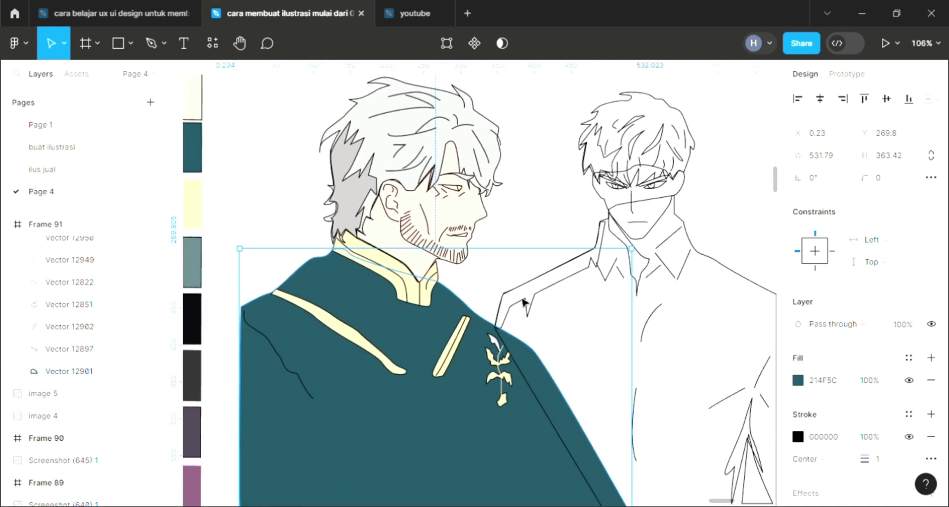
# Try a 20% black shading fill on a right-man hair stroke, then remove it.
pyautogui.click(662, 145)
pyautogui.click(931, 357)
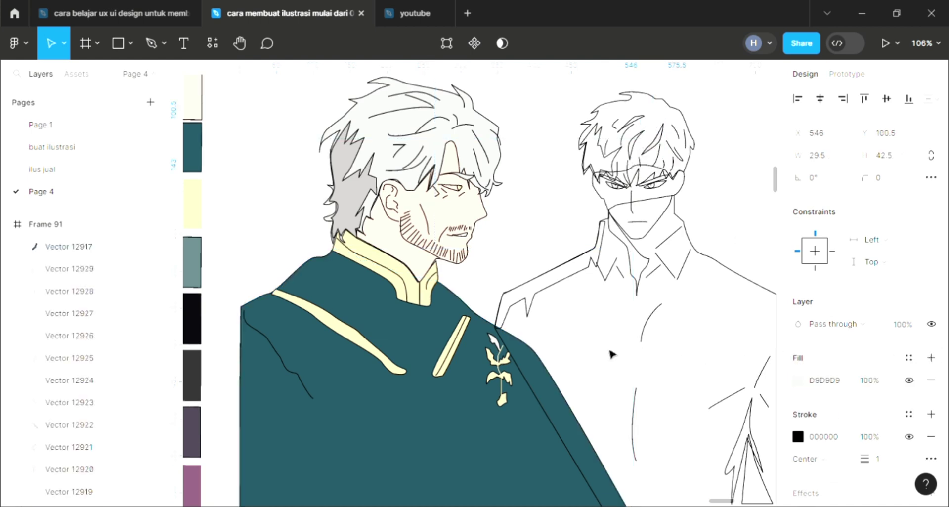
pyautogui.hscroll(-2, 574, 344)
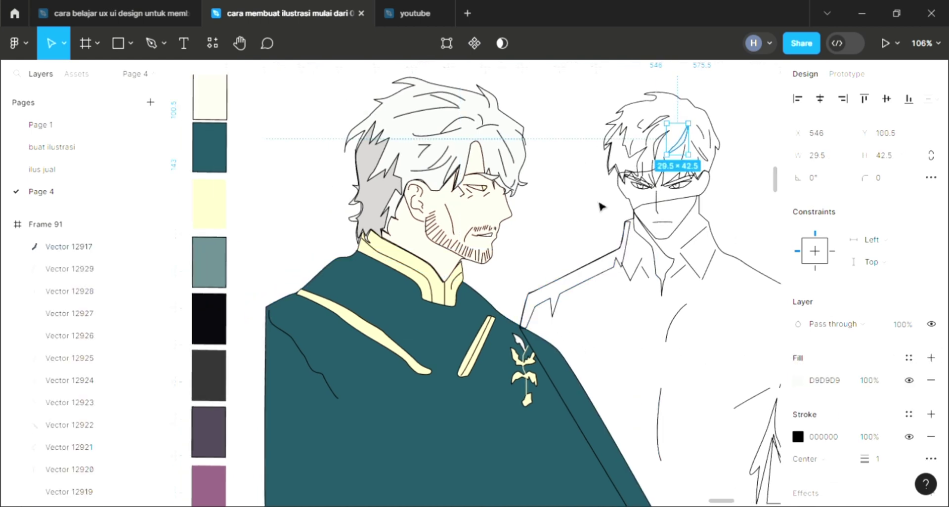
pyautogui.click(932, 358)
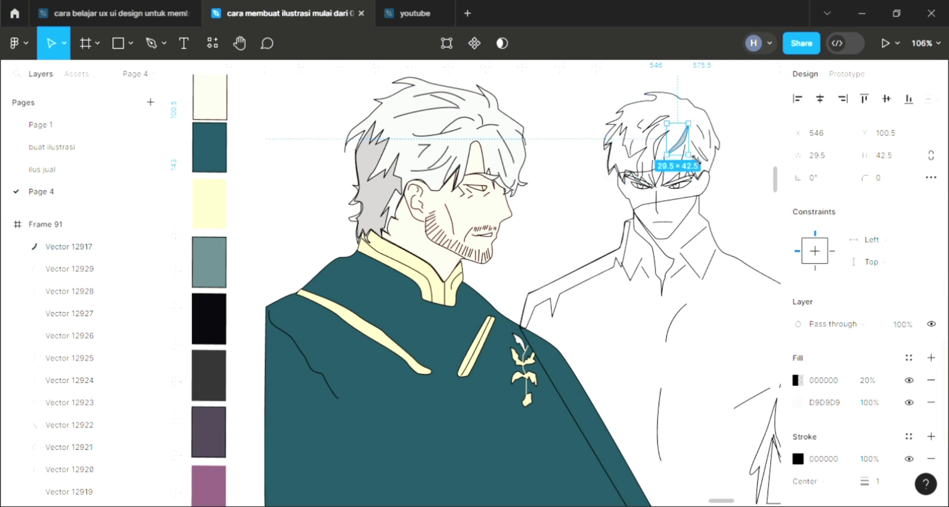
pyautogui.click(930, 381)
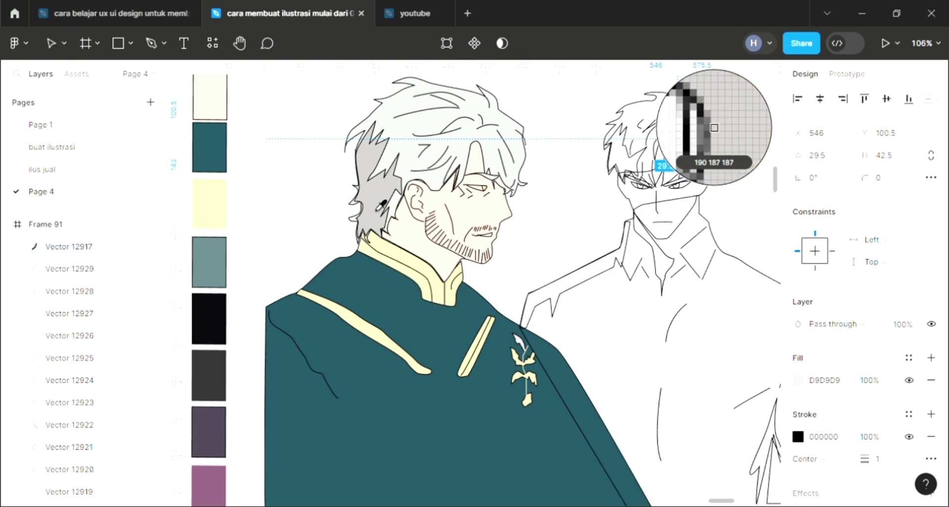
pyautogui.click(553, 99)
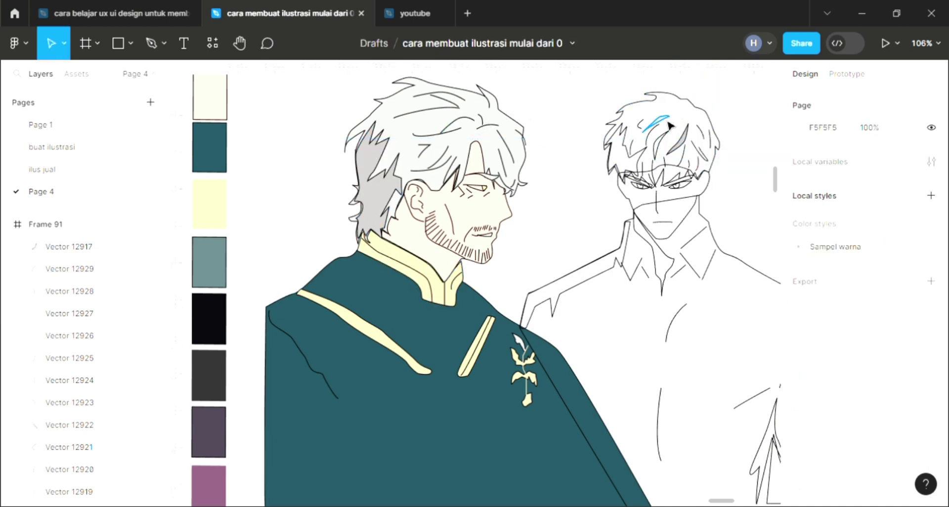
# Fill two right-man hair pieces with the grey sampled from the left man's hair.
pyautogui.click(931, 358)
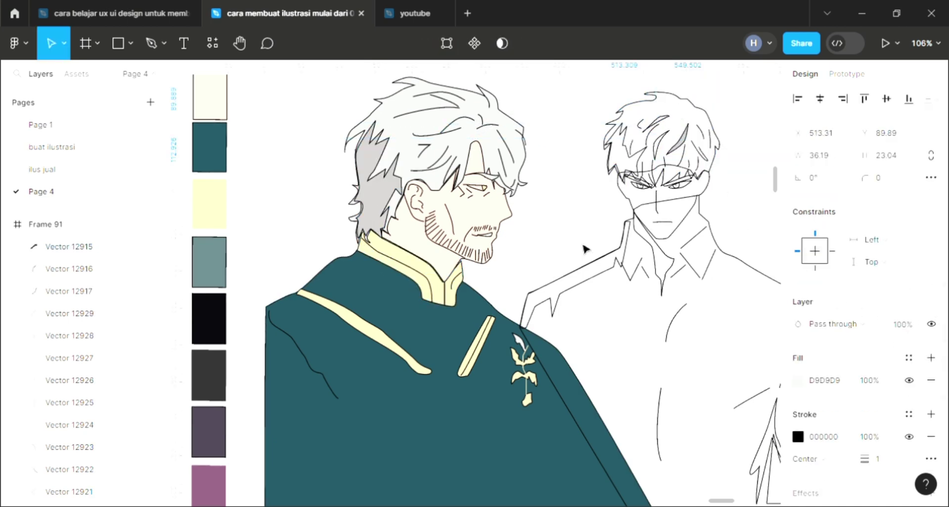
pyautogui.press('i')
pyautogui.click(377, 210)
pyautogui.click(568, 88)
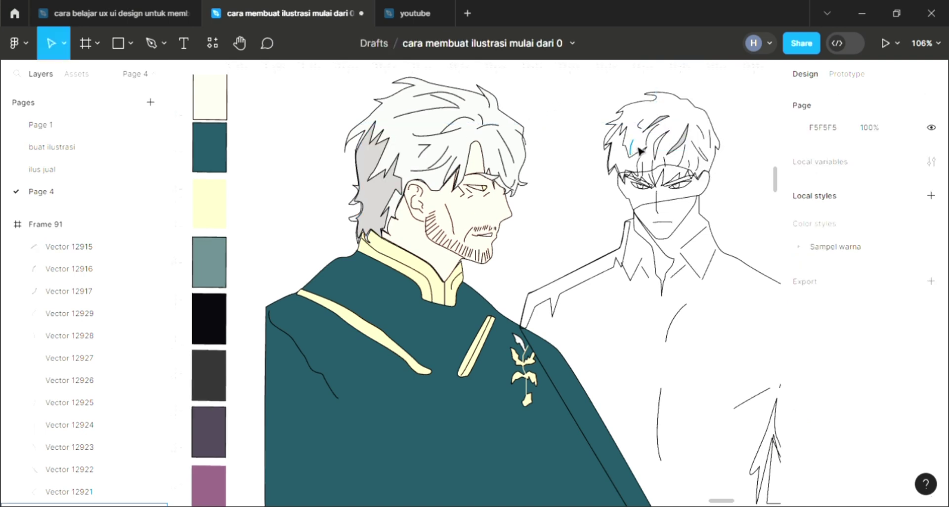
pyautogui.click(627, 156)
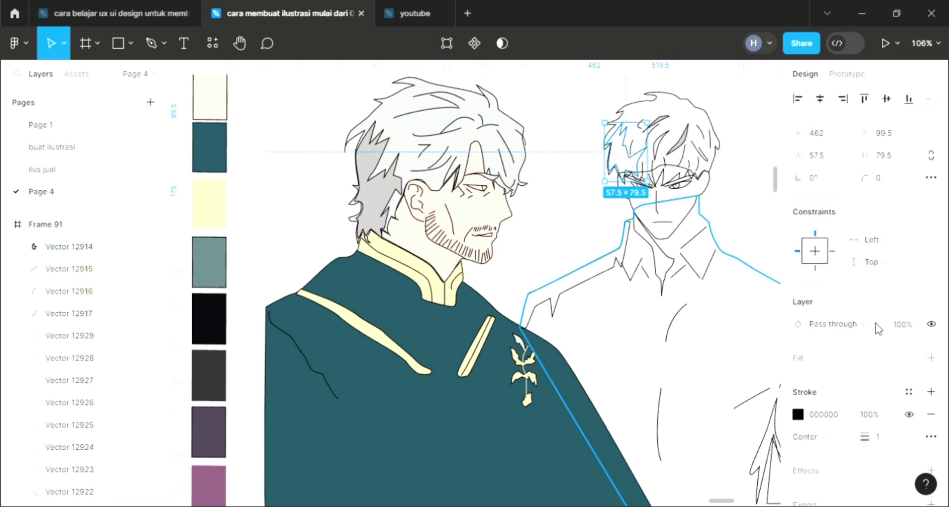
pyautogui.click(931, 358)
pyautogui.press('i')
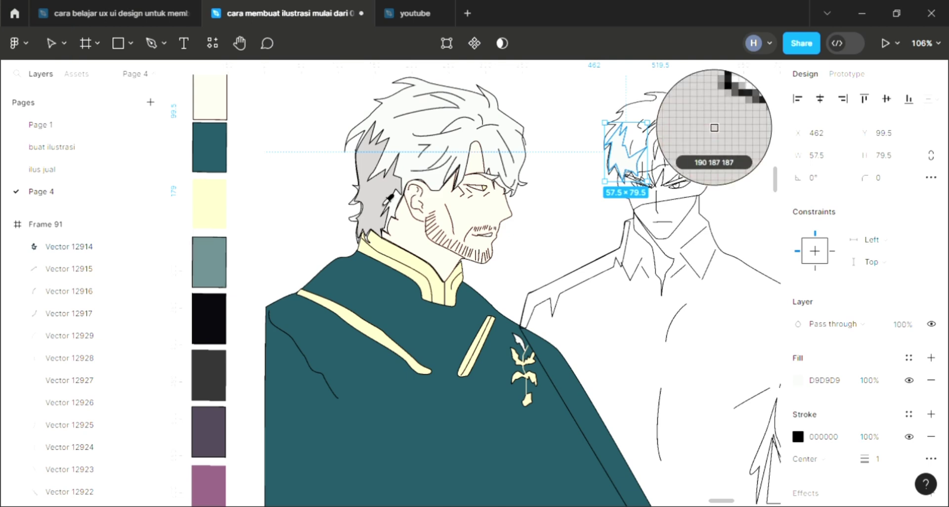
pyautogui.click(388, 200)
pyautogui.press('Escape')
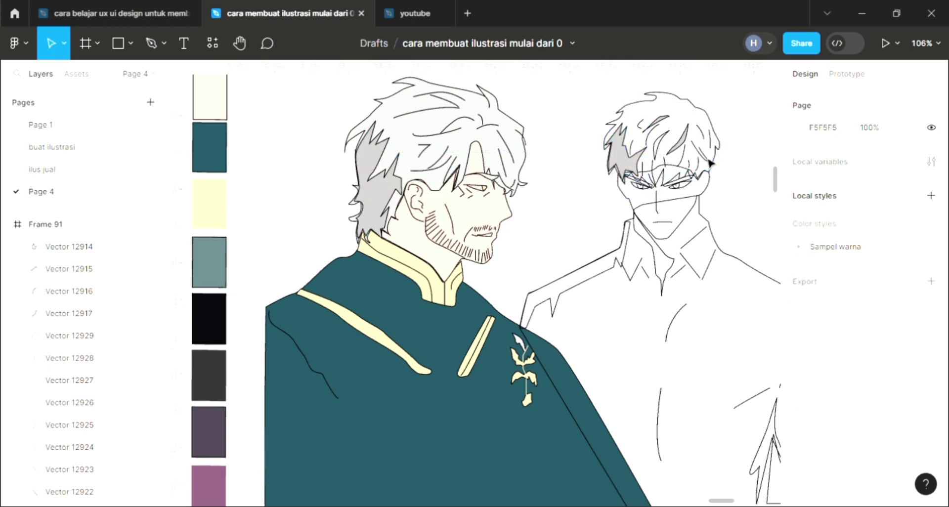
# Give the right man's whole hair shape the pale hair colour, behind the strands.
pyautogui.click(708, 162)
pyautogui.press('Escape')
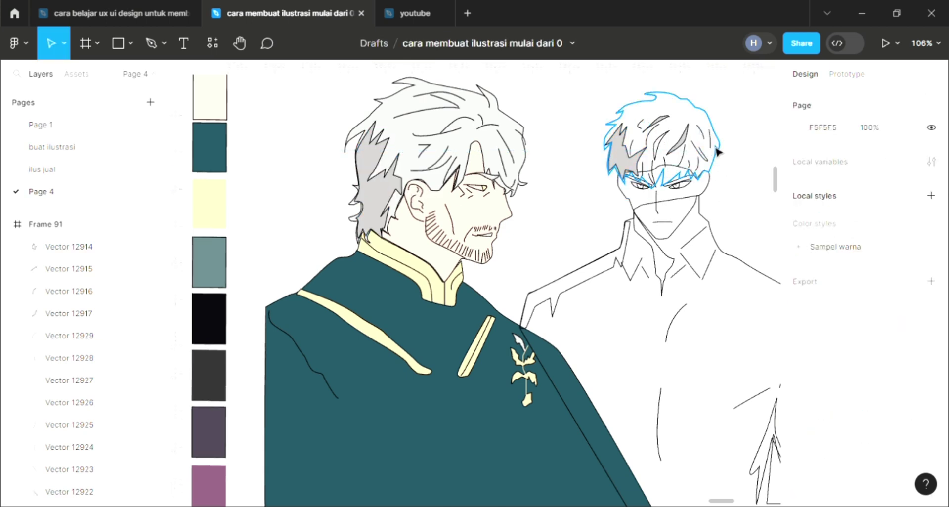
pyautogui.hotkey('ctrl', 'z')
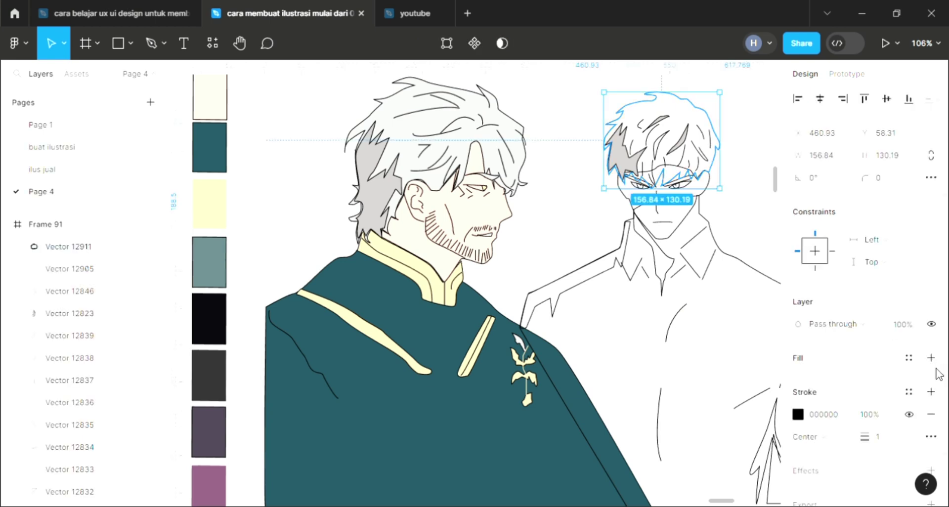
pyautogui.press('i')
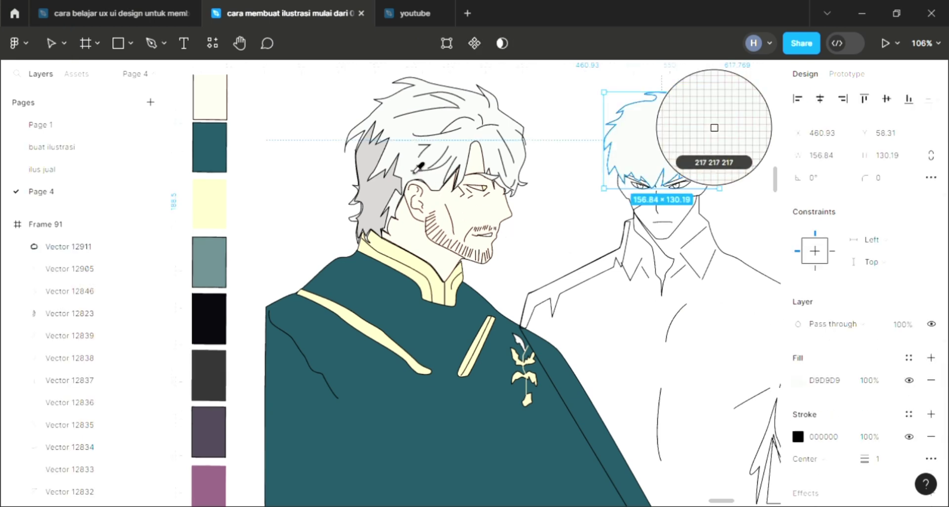
pyautogui.click(706, 113)
pyautogui.press('[')
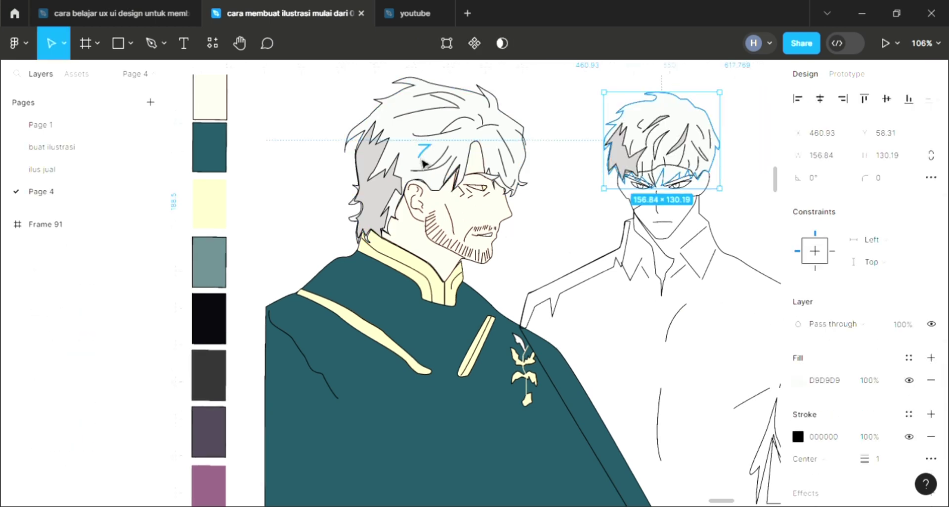
# Fill the right man's first eye shape white and move it behind the pupil.
pyautogui.press('Escape')
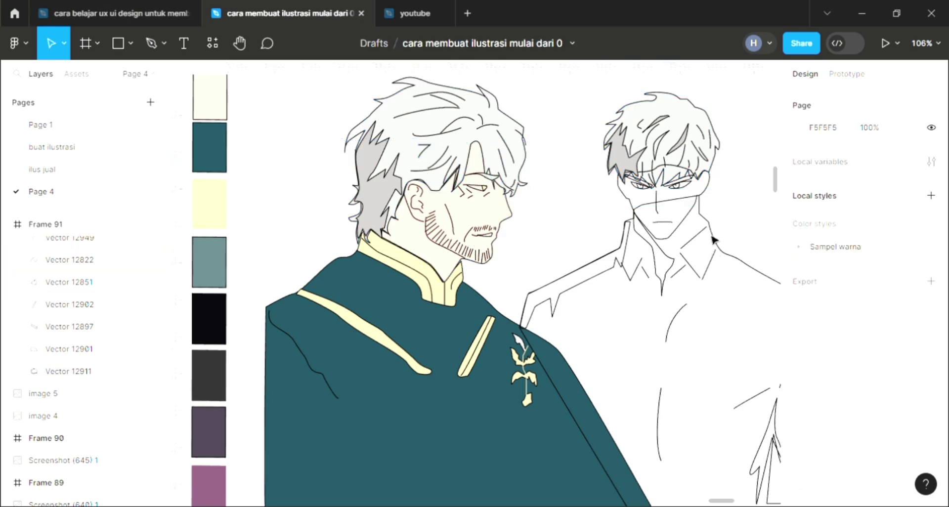
pyautogui.scroll(2, 685, 199)
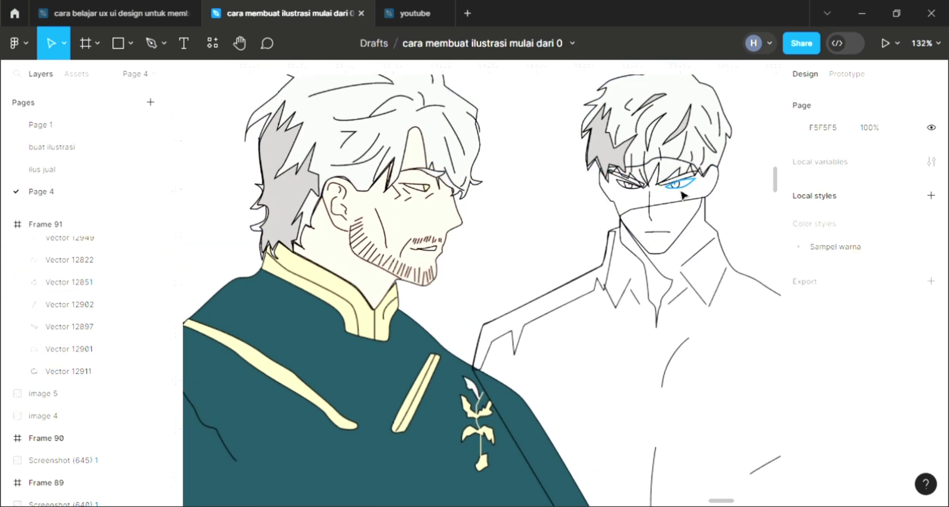
pyautogui.scroll(5, 685, 198)
pyautogui.click(684, 190)
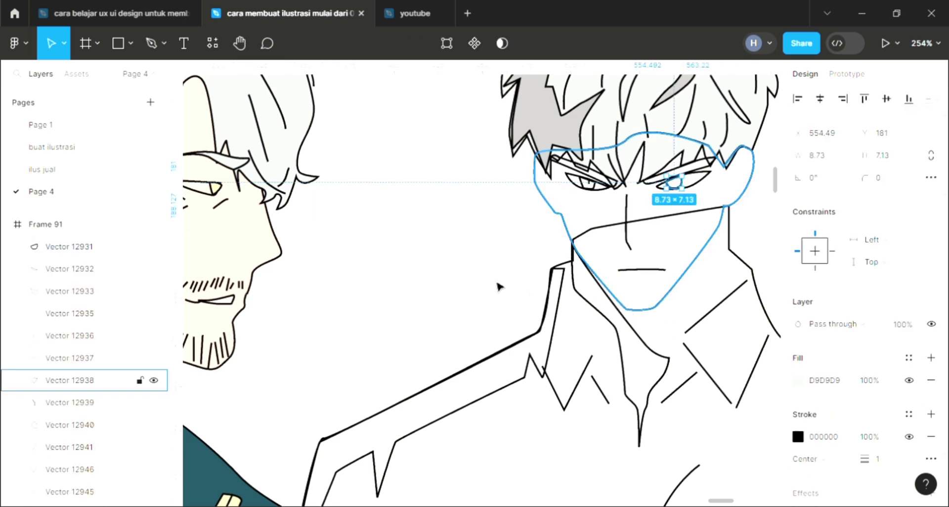
pyautogui.press('i')
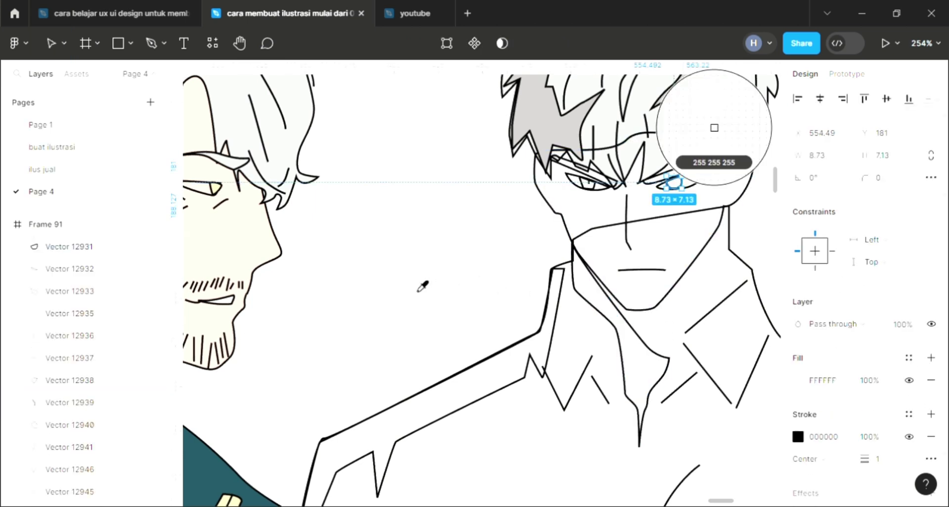
pyautogui.click(420, 281)
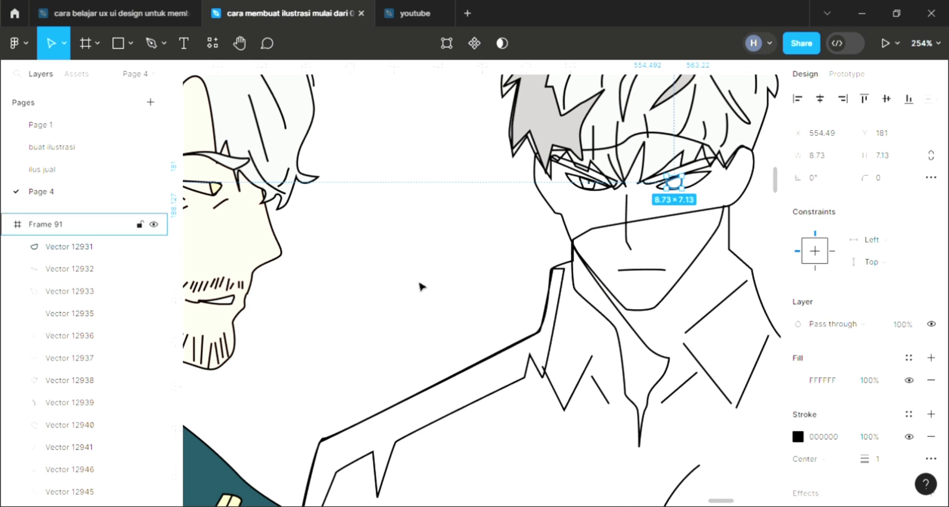
pyautogui.hotkey('ctrl', '[')
pyautogui.hotkey('ctrl', '[')
pyautogui.hotkey('ctrl', '[')
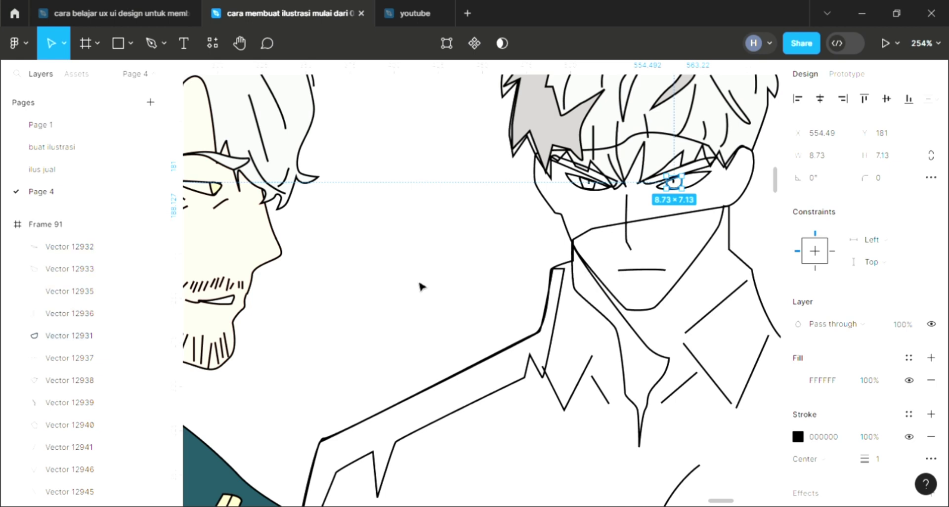
pyautogui.click(479, 181)
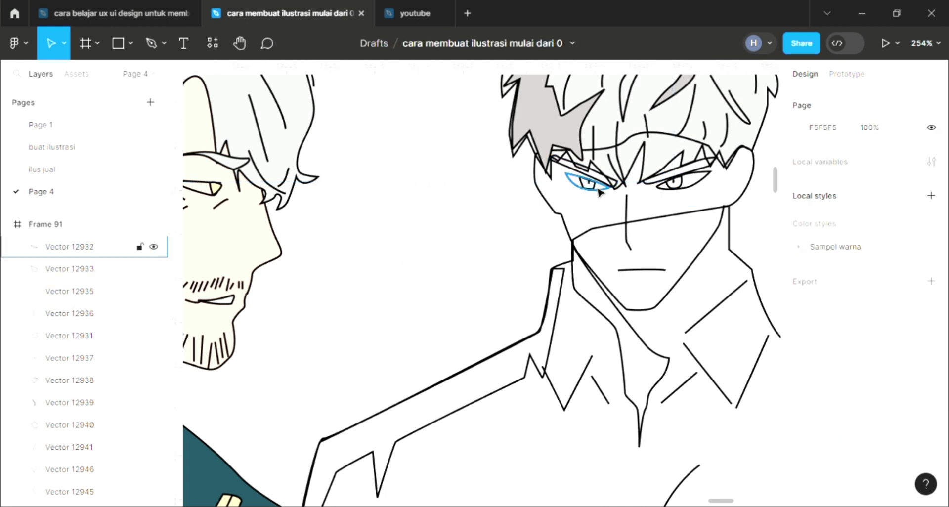
# Fill the other eye's small shape white and send its larger eye white back one layer.
pyautogui.click(600, 193)
pyautogui.click(613, 242)
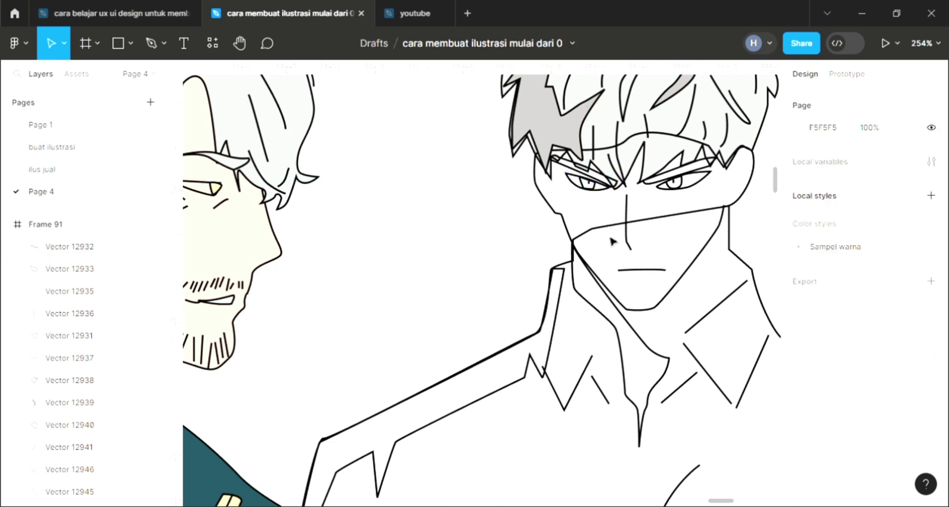
pyautogui.scroll(2, 599, 201)
pyautogui.click(585, 176)
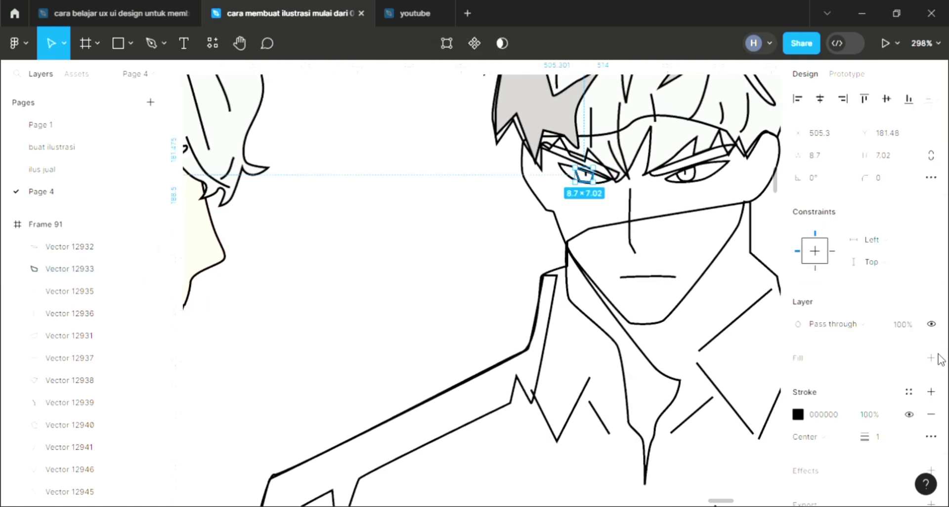
pyautogui.scroll(-1, 465, 352)
pyautogui.scroll(-2, 465, 352)
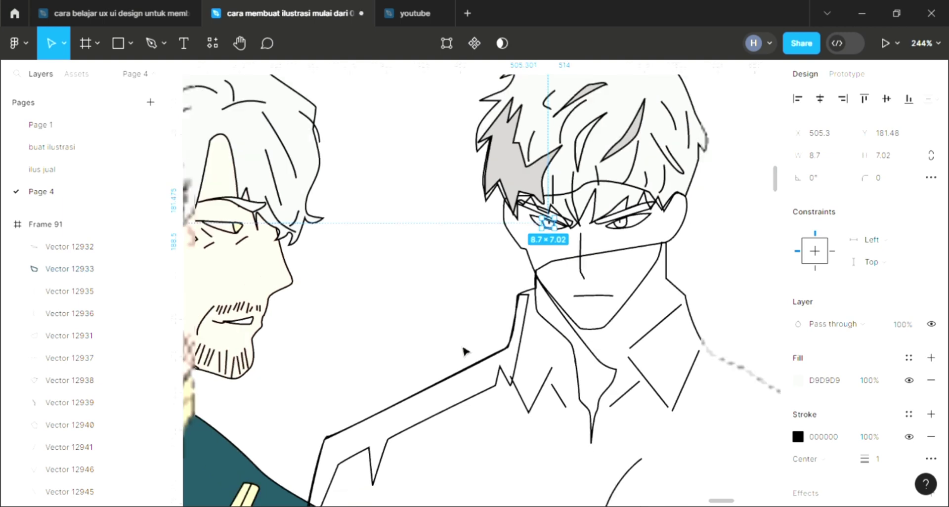
pyautogui.scroll(-2, 465, 351)
pyautogui.press('i')
pyautogui.click(443, 321)
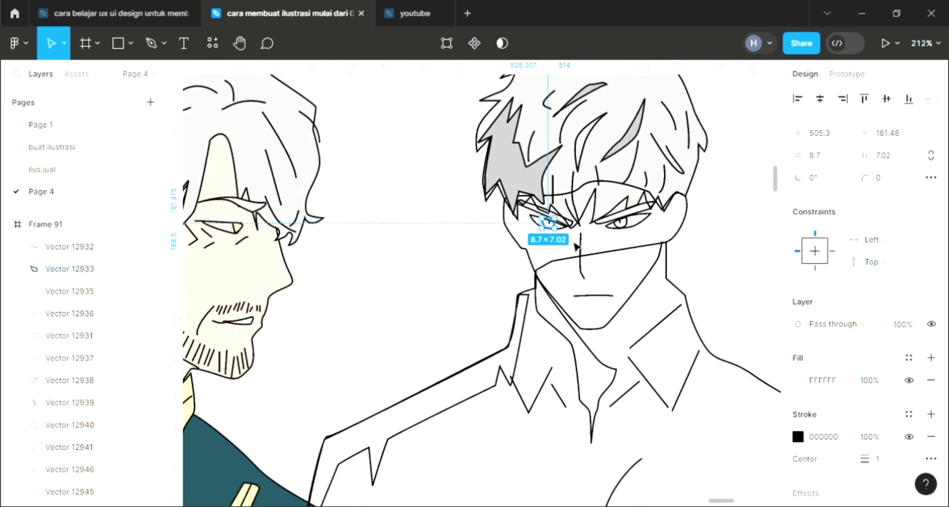
pyautogui.click(627, 220)
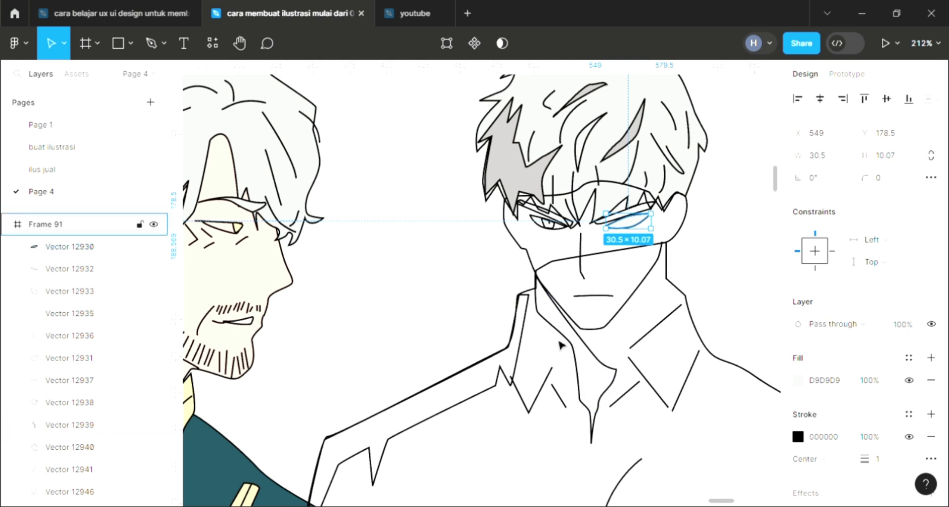
pyautogui.hotkey('ctrl', '[')
# Give the remaining eye-white shapes a white FFFFFF fill.
pyautogui.press('i')
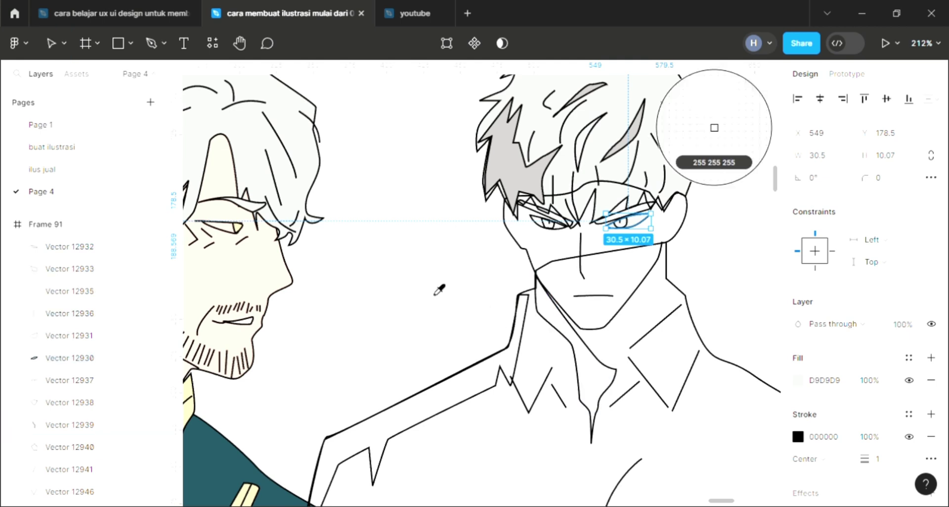
pyautogui.click(439, 288)
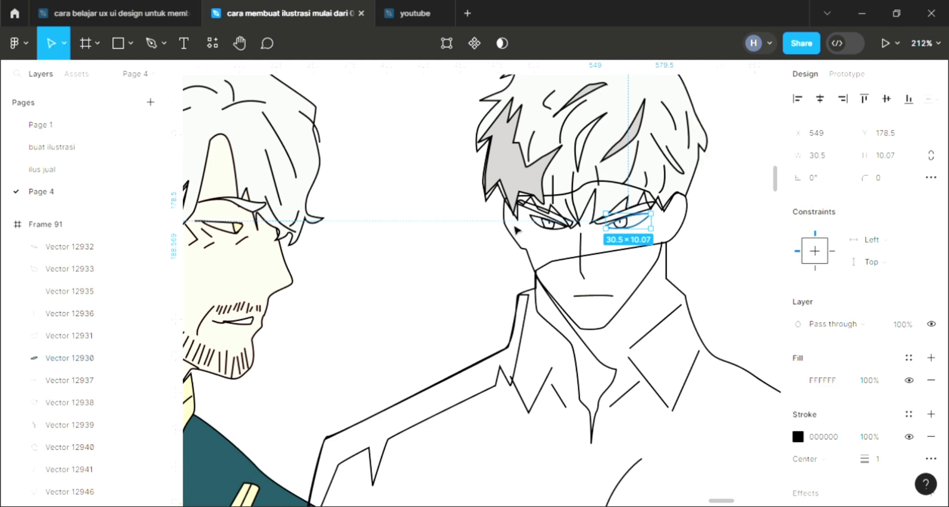
pyautogui.click(543, 221)
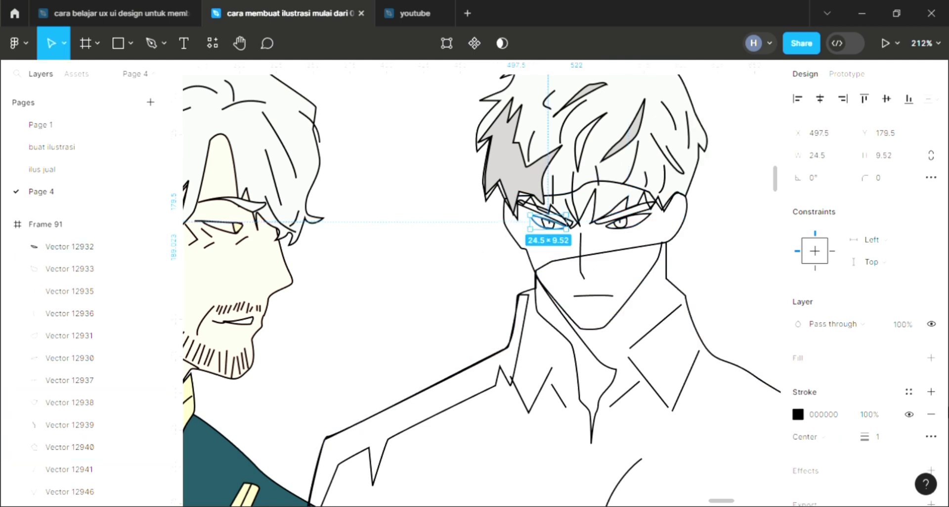
pyautogui.click(932, 358)
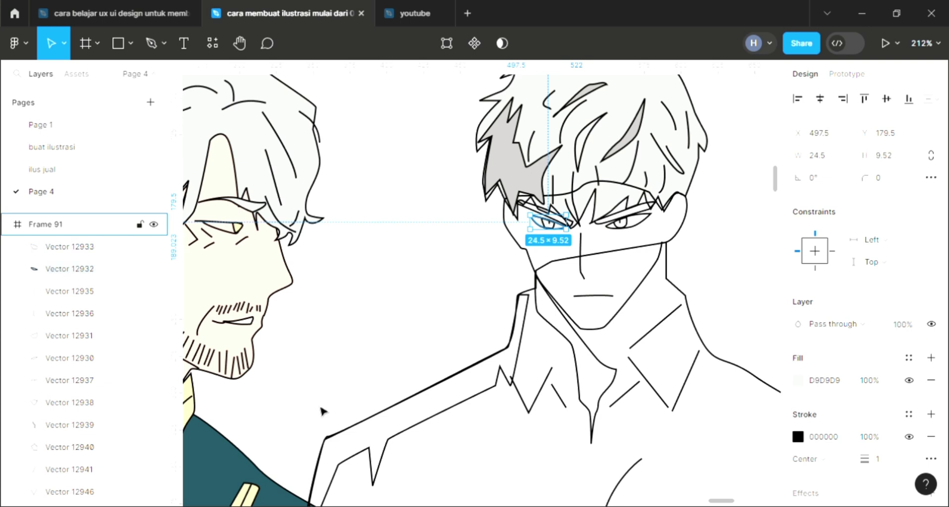
pyautogui.press('i')
pyautogui.click(399, 311)
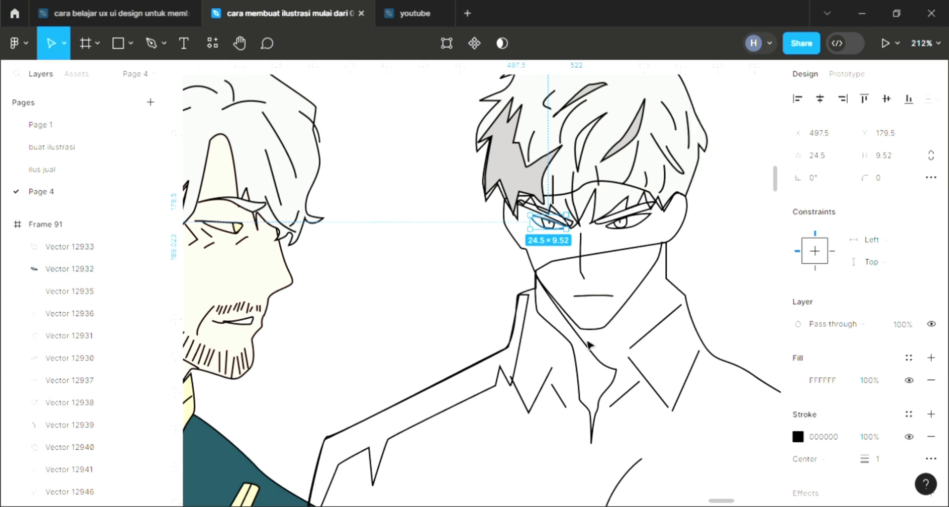
pyautogui.click(603, 335)
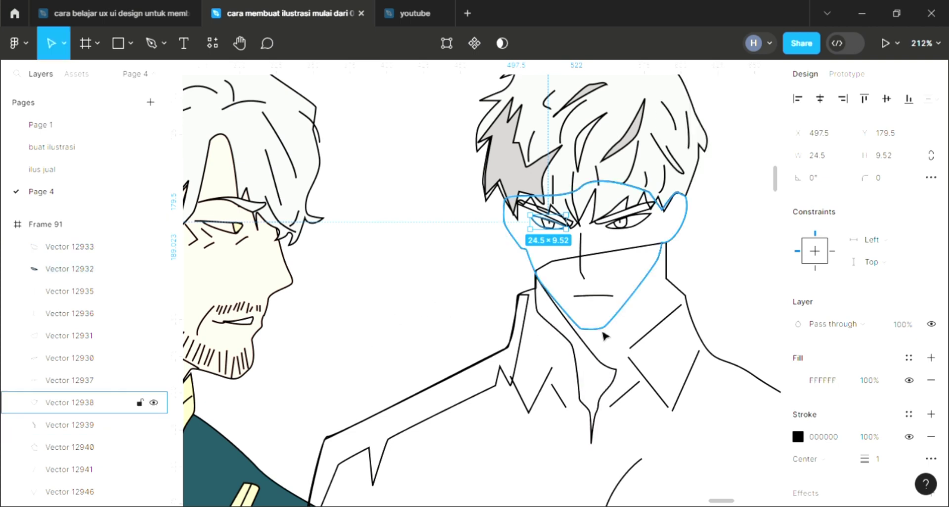
# Fill the right man's face with the left man's FFE2D3 skin tone and send it to back.
pyautogui.click(931, 357)
pyautogui.press('i')
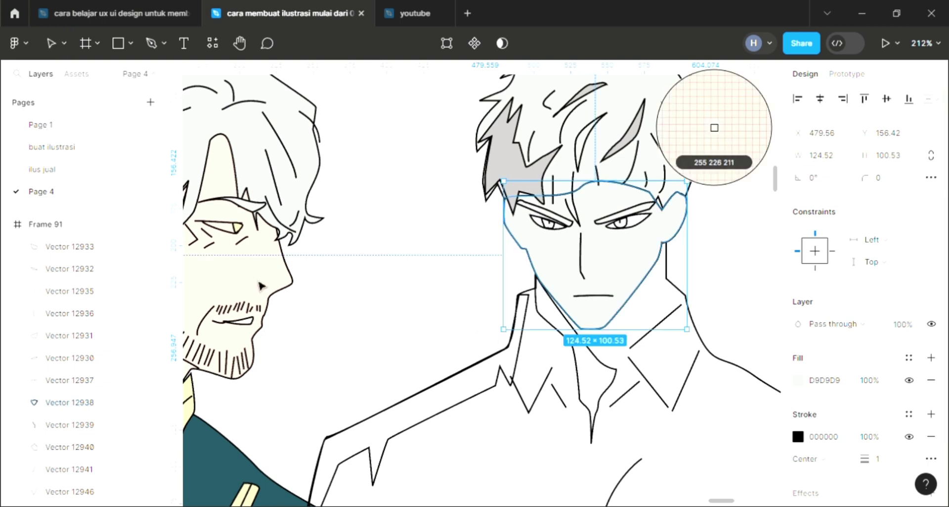
pyautogui.click(260, 286)
pyautogui.press('Escape')
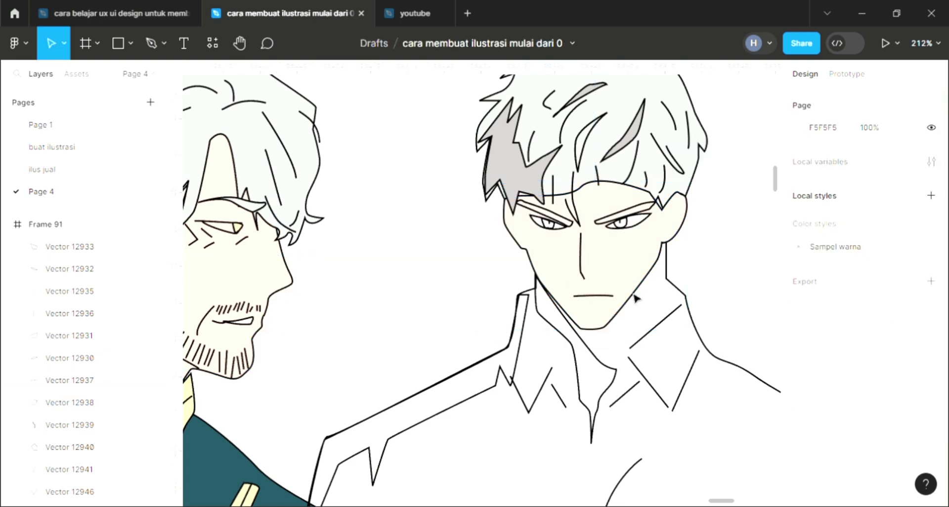
pyautogui.click(636, 296)
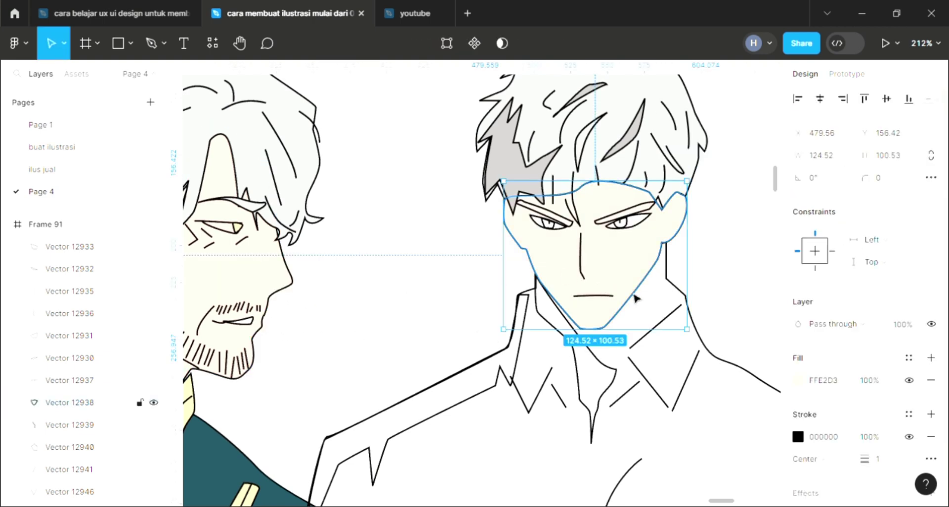
pyautogui.hotkey('ctrl', 'shift', '[')
# Add a default grey D9D9D9 fill to the right man's shoulder strip.
pyautogui.scroll(-2, 633, 296)
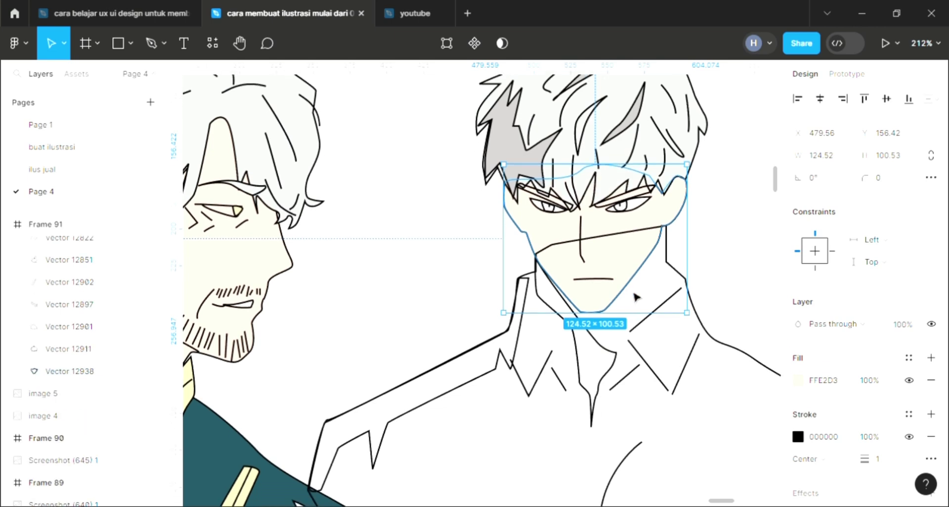
pyautogui.keyDown('ctrl'); pyautogui.scroll(-1, 609, 304); pyautogui.keyUp('ctrl')
pyautogui.keyDown('ctrl'); pyautogui.scroll(-2, 610, 304); pyautogui.keyUp('ctrl')
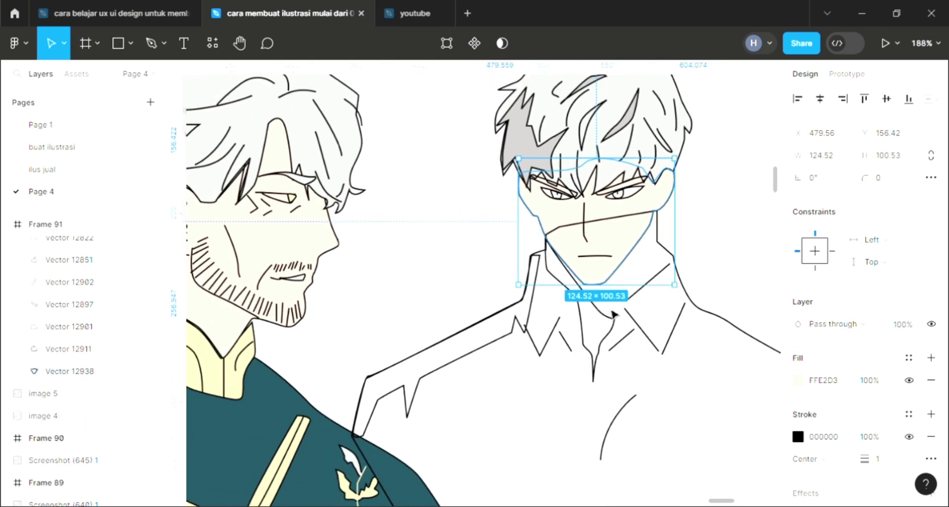
pyautogui.keyDown('ctrl'); pyautogui.scroll(-2, 610, 305); pyautogui.keyUp('ctrl')
pyautogui.click(699, 259)
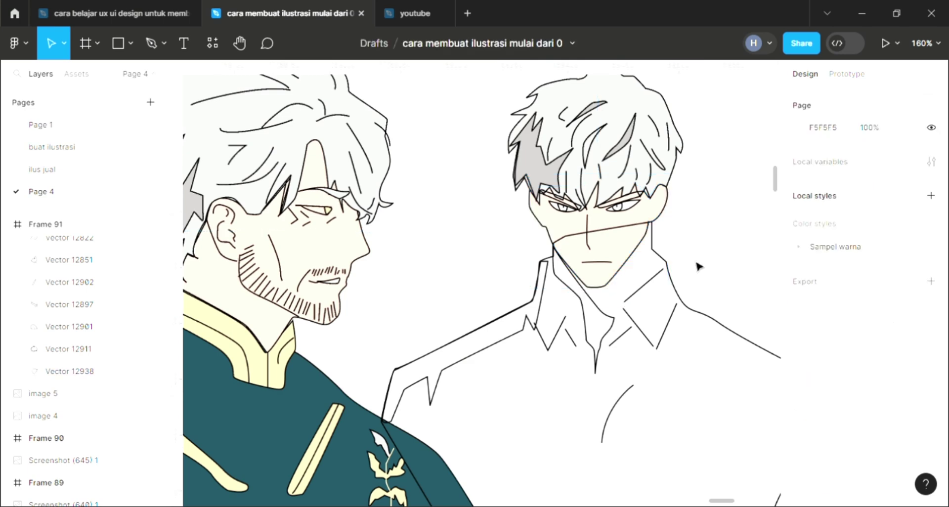
pyautogui.scroll(-2, 692, 257)
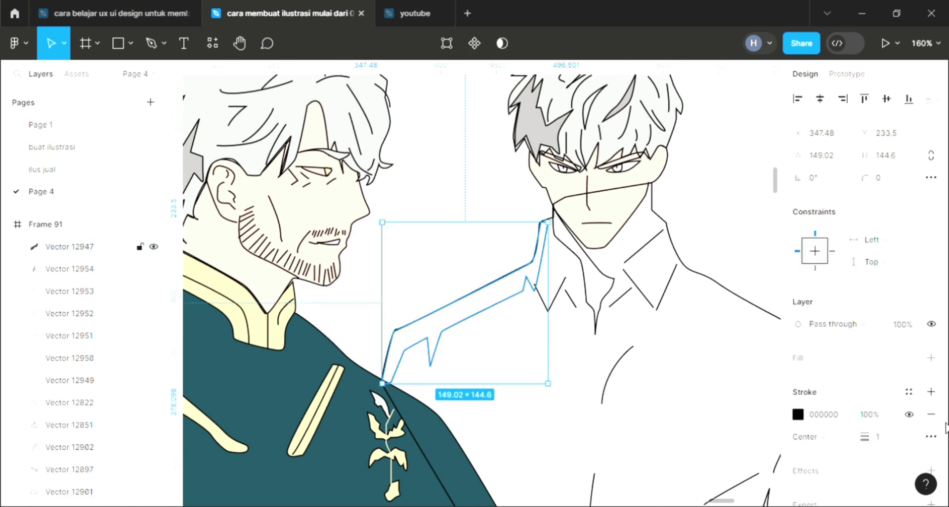
pyautogui.click(932, 357)
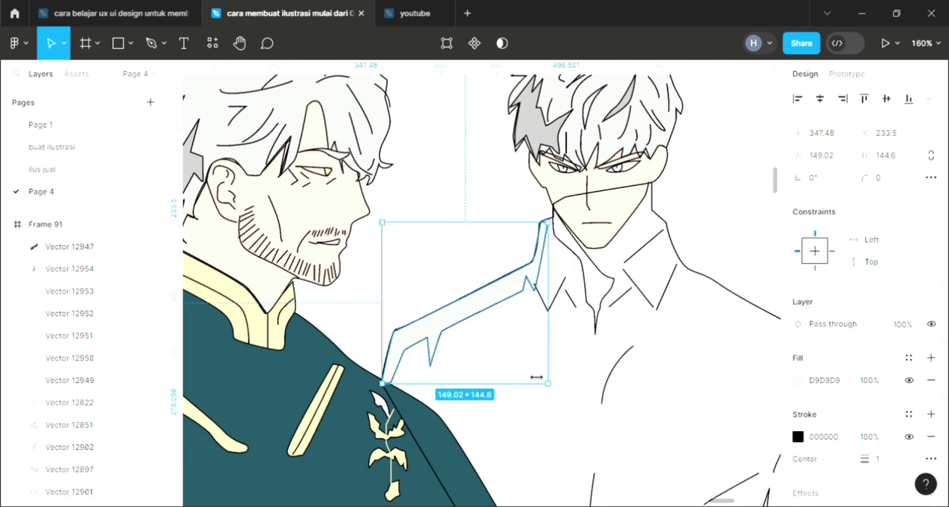
# Colour the shoulder strip off-white and give the neck the pale FFE2D3 skin tone.
pyautogui.press('i')
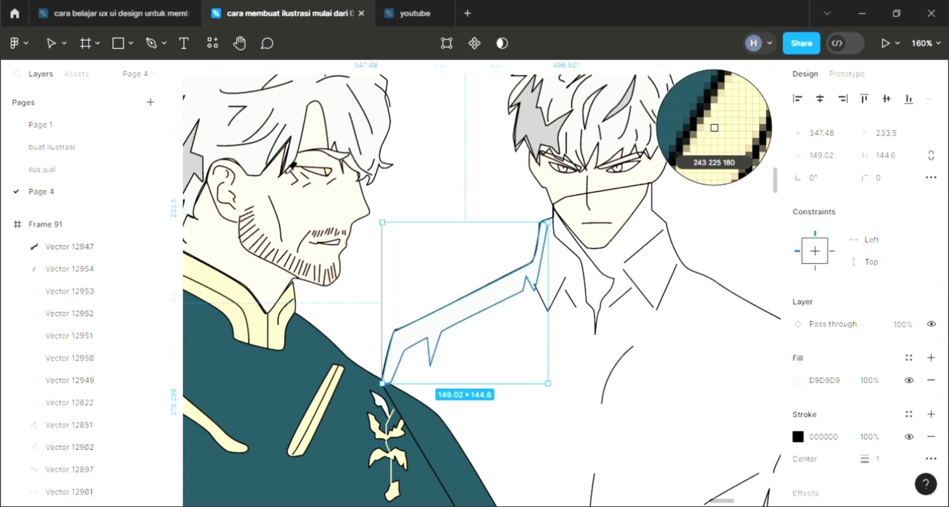
pyautogui.click(432, 195)
pyautogui.press('Escape')
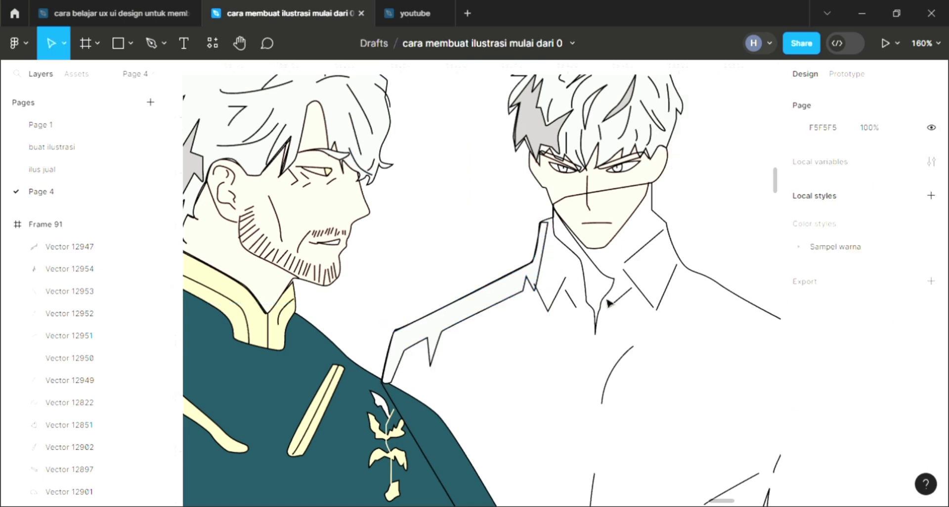
pyautogui.click(576, 248)
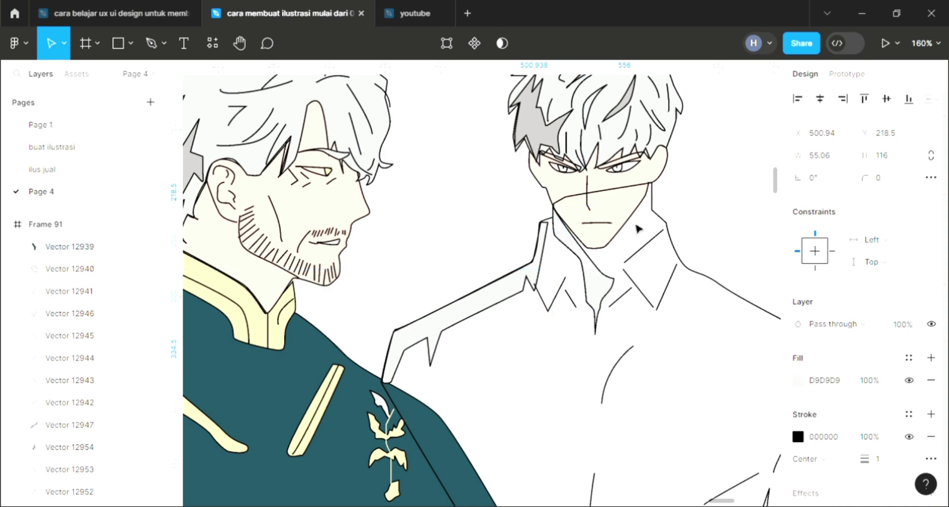
pyautogui.press('i')
pyautogui.click(704, 287)
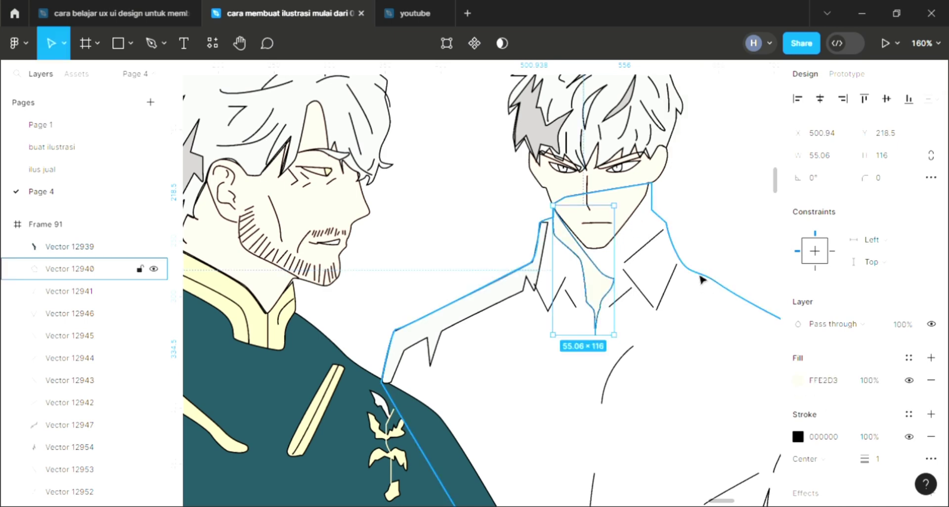
pyautogui.click(701, 276)
# Fill the right man's coat with near-black 09080E and send it back a layer.
pyautogui.click(932, 358)
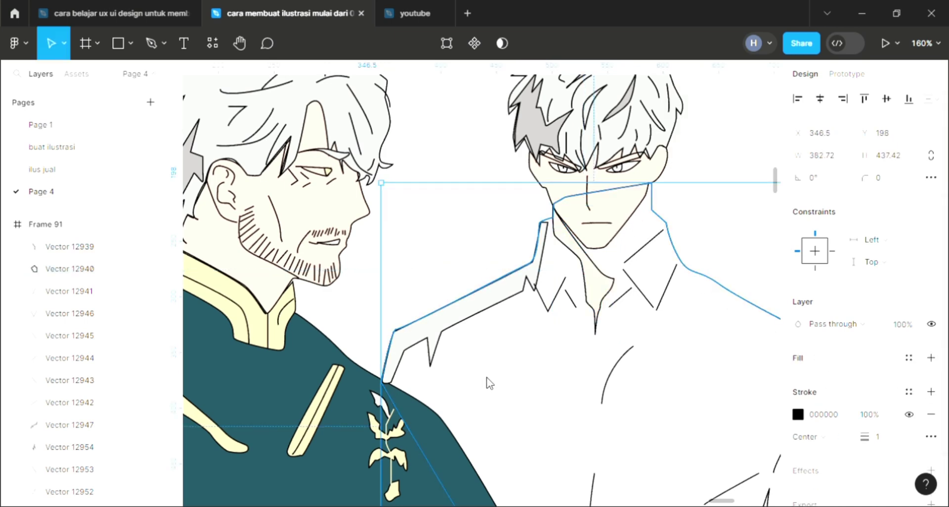
pyautogui.keyDown('ctrl'); pyautogui.scroll(-1, 484, 387); pyautogui.keyUp('ctrl')
pyautogui.scroll(2, 485, 387)
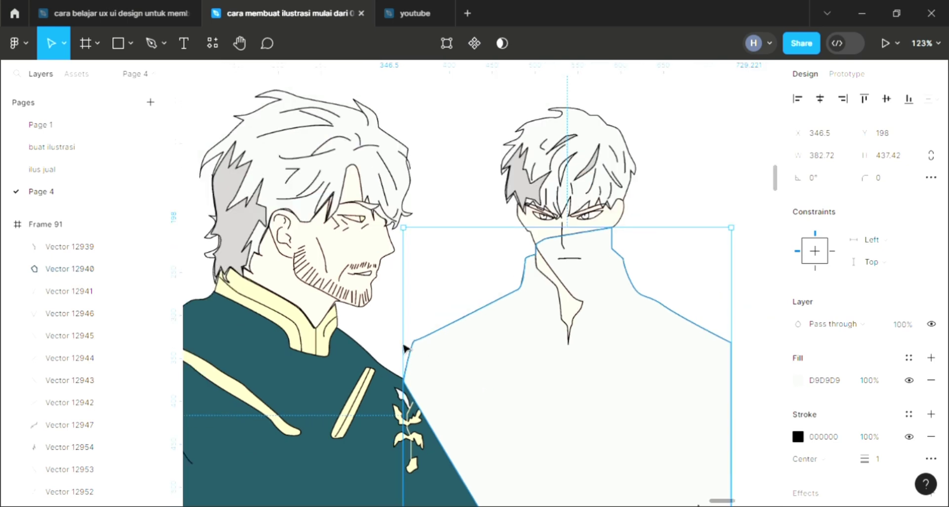
pyautogui.press('i')
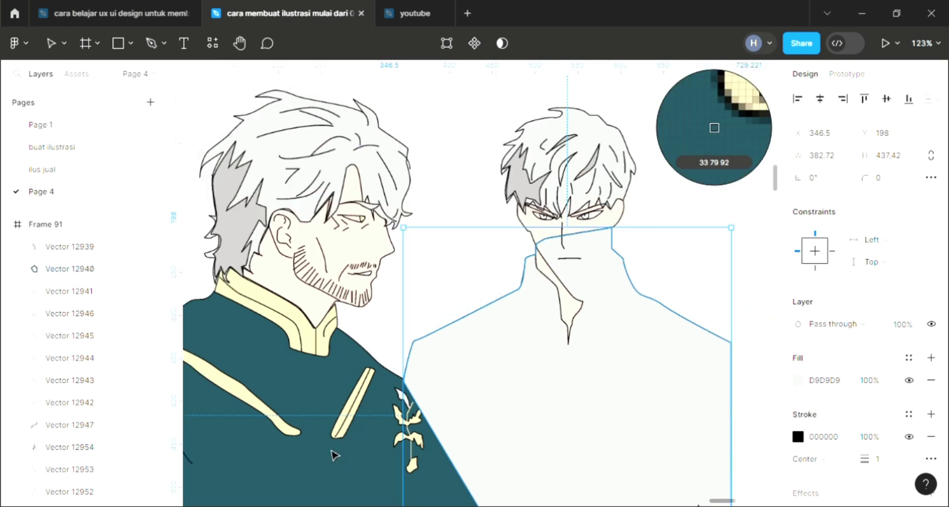
pyautogui.click(333, 462)
pyautogui.scroll(-2, 418, 440)
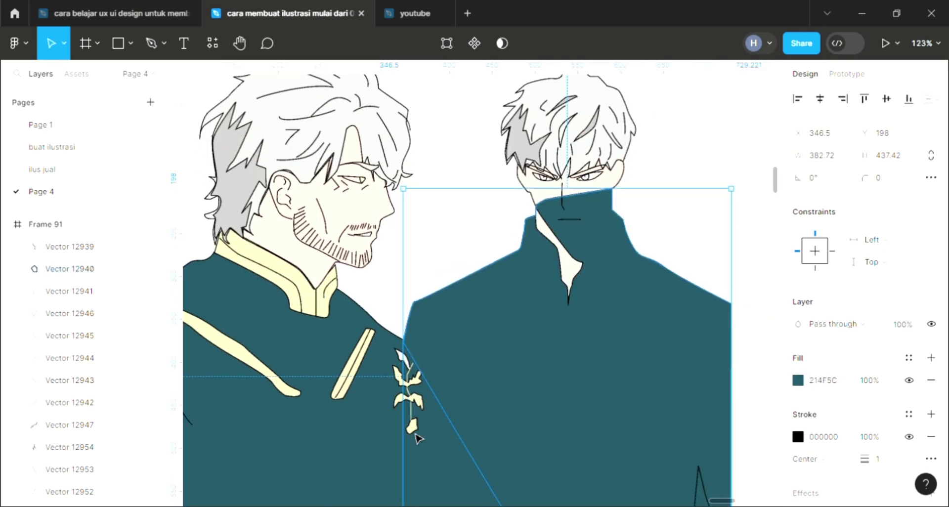
pyautogui.hscroll(-3, 418, 438)
pyautogui.scroll(-2, 417, 439)
pyautogui.scroll(-2, 418, 439)
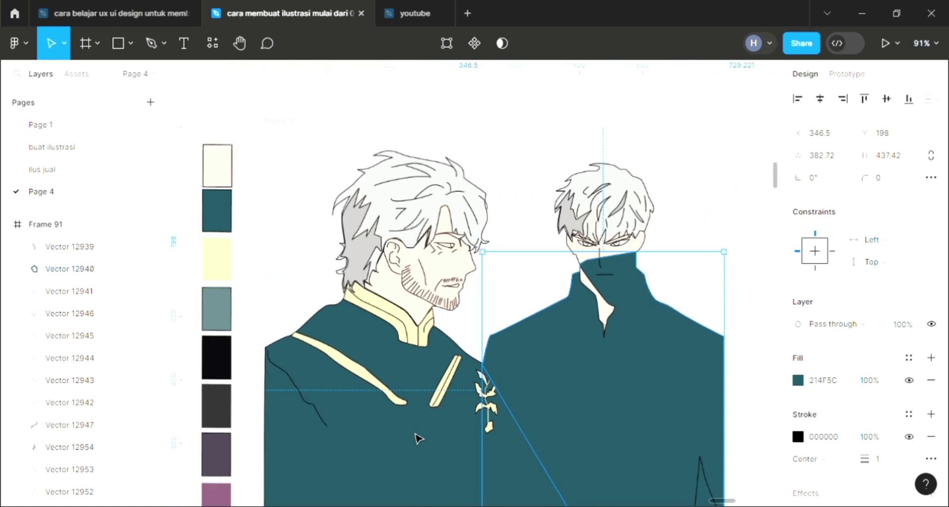
pyautogui.press('i')
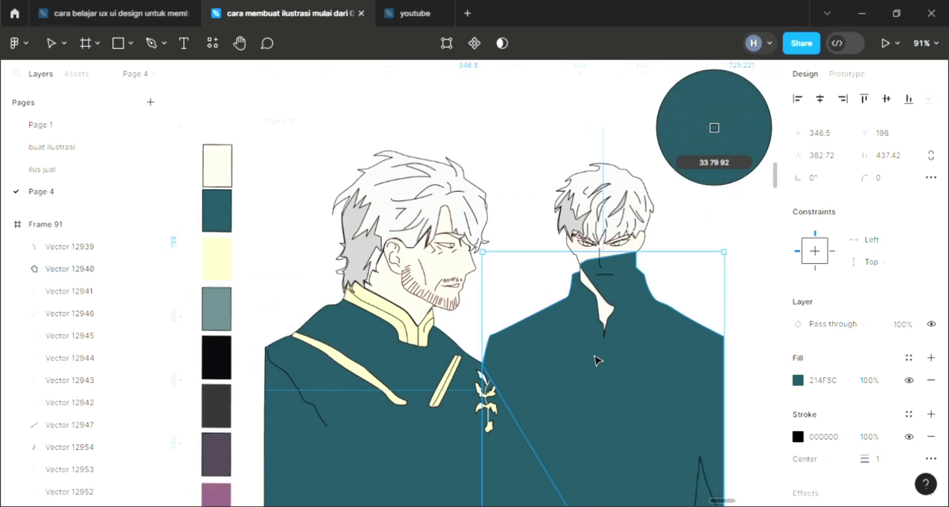
pyautogui.click(217, 357)
pyautogui.press('[')
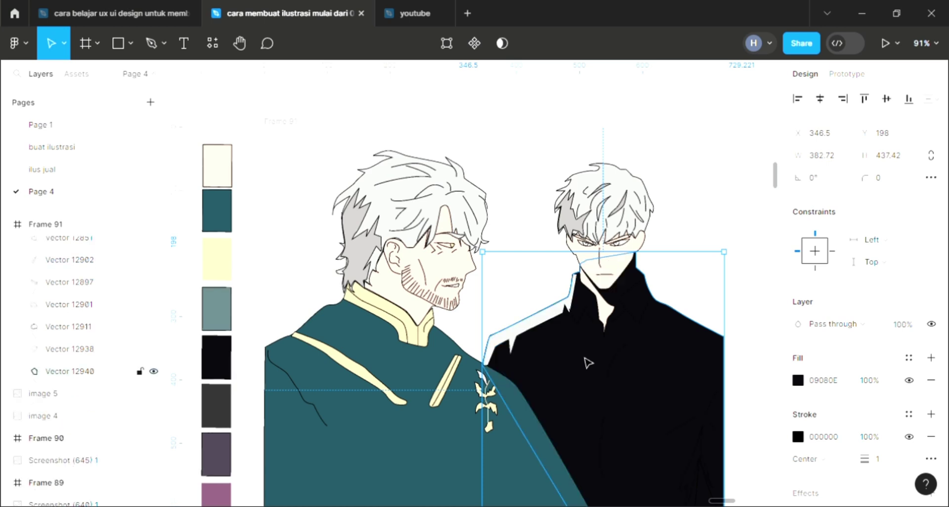
# Restroke a curved chest fold line on the black coat light grey D9D9D9.
pyautogui.click(684, 225)
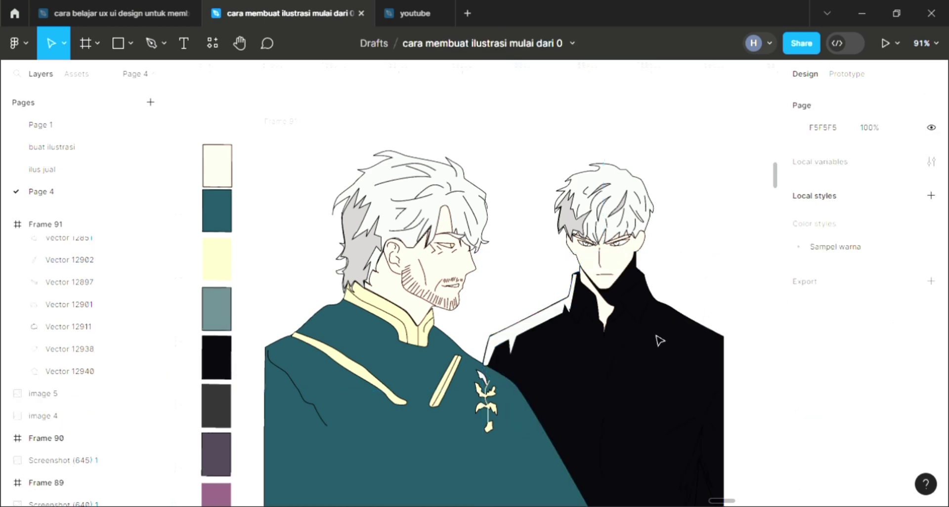
pyautogui.click(610, 386)
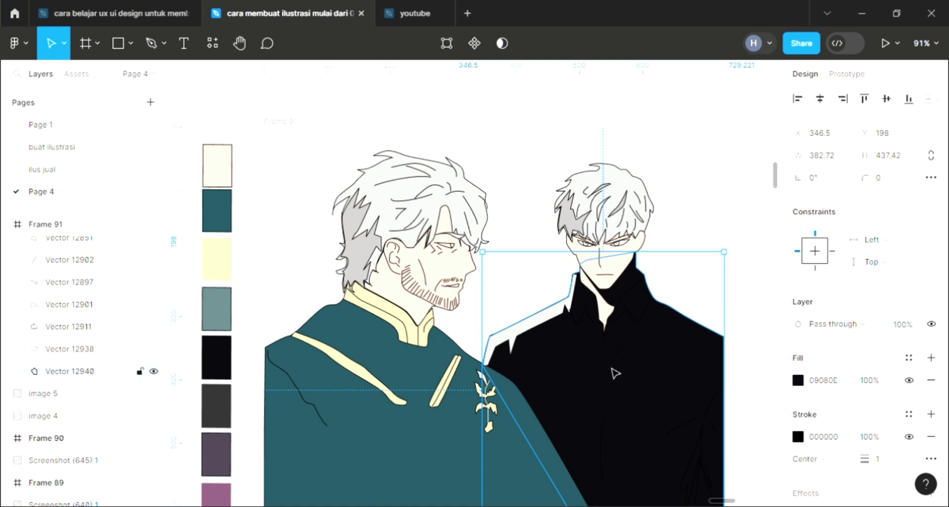
pyautogui.moveTo(626, 344); pyautogui.dragTo(609, 378)
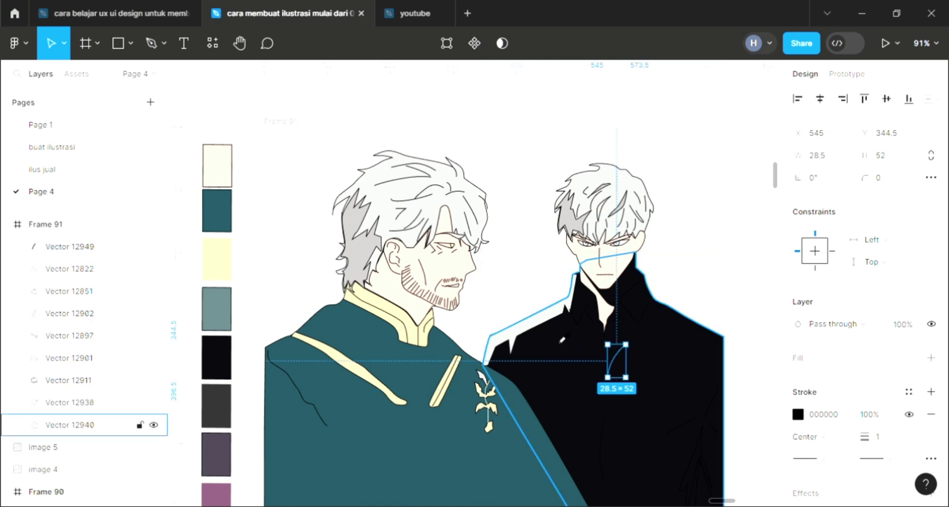
pyautogui.press('i')
pyautogui.click(714, 128)
pyautogui.scroll(-2, 608, 480)
pyautogui.click(607, 426)
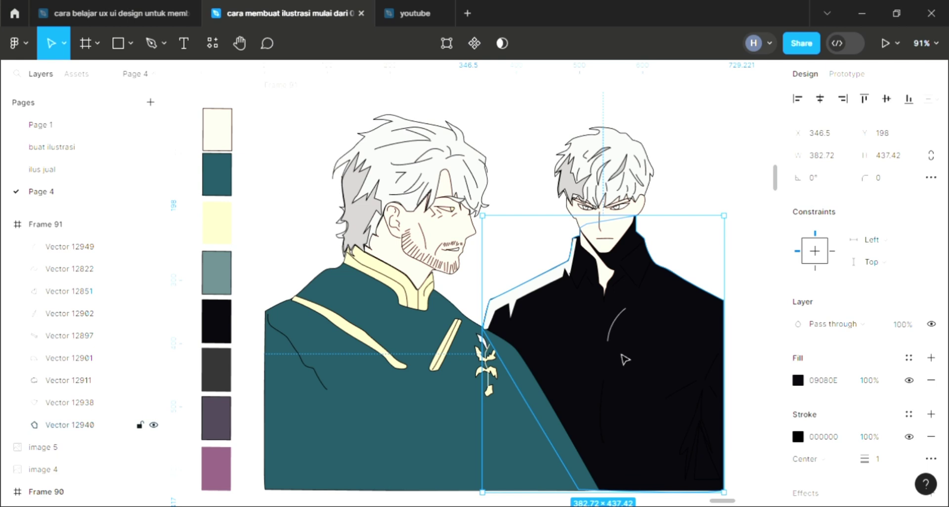
pyautogui.press('Escape')
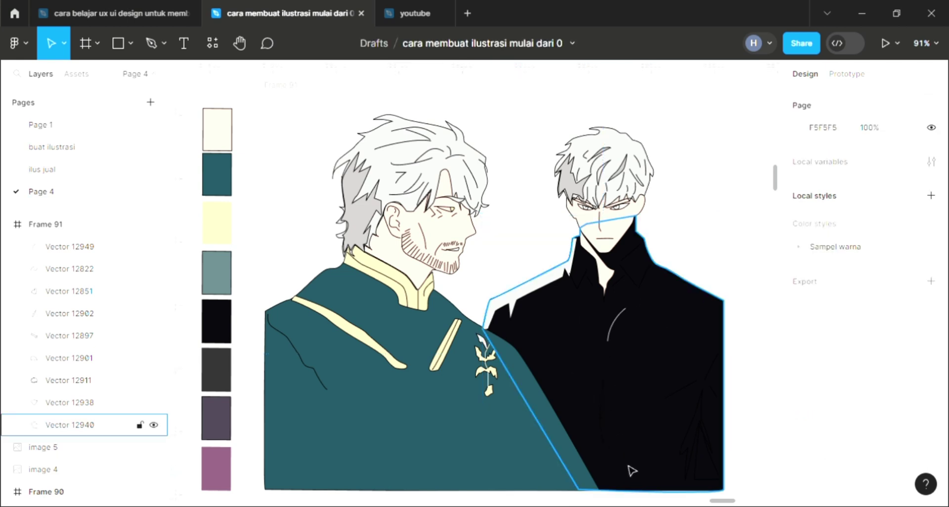
# Fill the two jagged fold shapes at the black coat's bottom edge light grey D9D9D9.
pyautogui.click(715, 476)
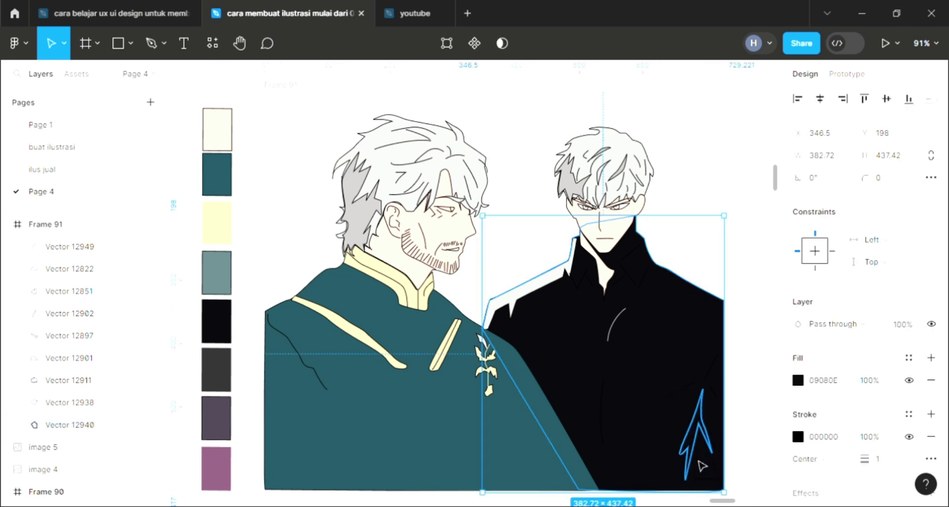
pyautogui.click(702, 466)
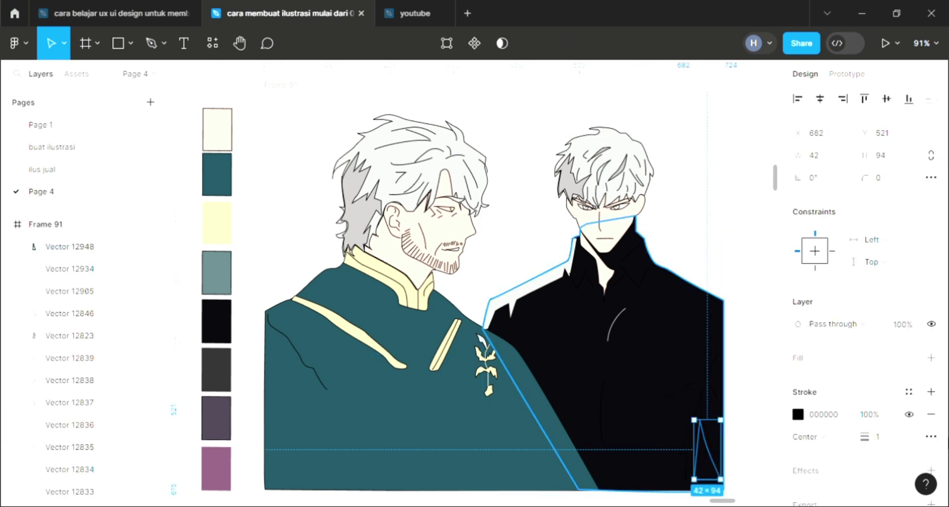
pyautogui.click(932, 358)
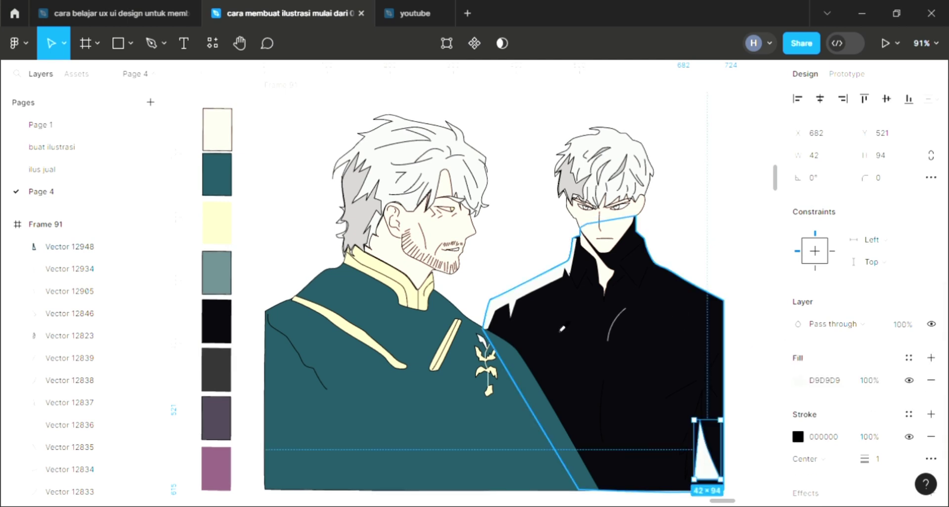
pyautogui.press('i')
pyautogui.click(720, 127)
pyautogui.press('Escape')
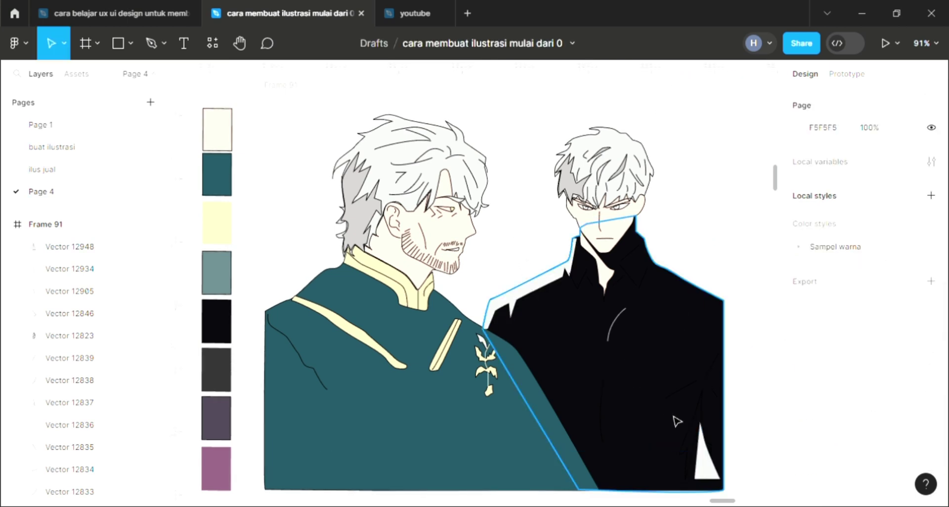
pyautogui.click(697, 451)
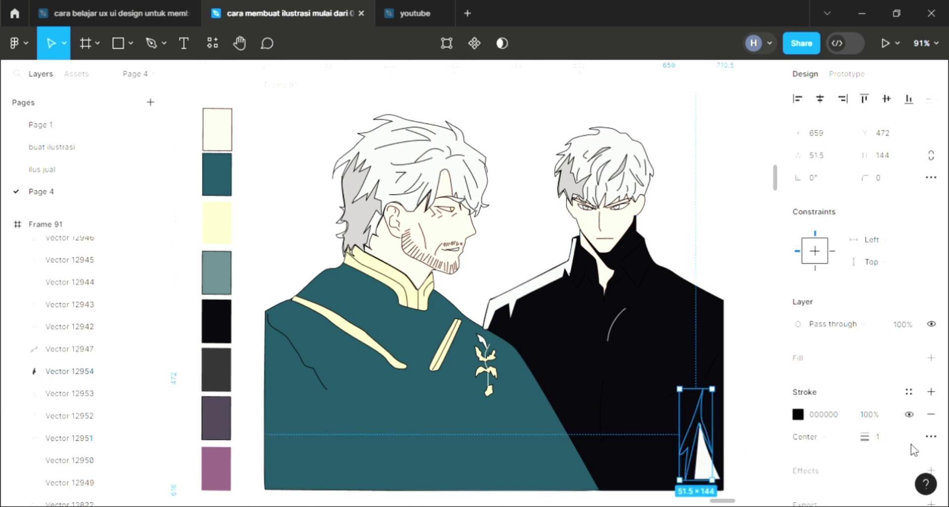
pyautogui.click(931, 358)
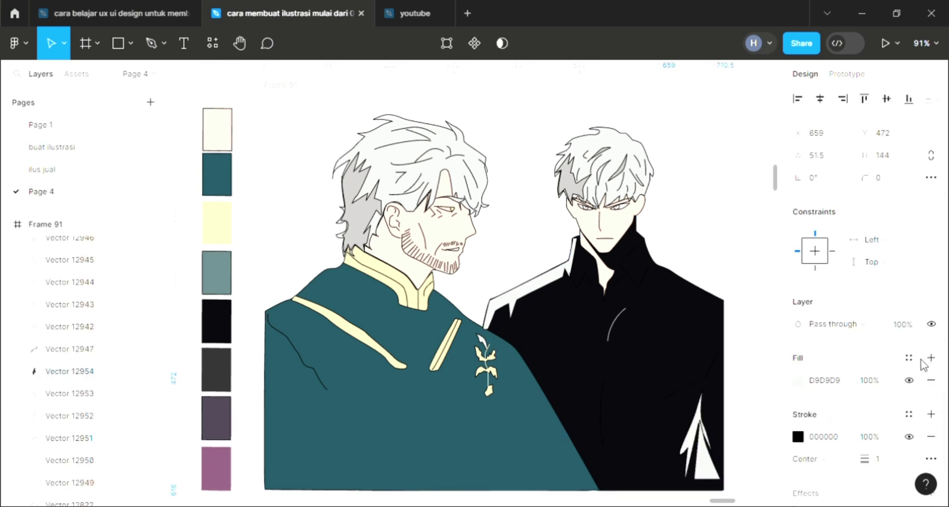
pyautogui.click(660, 242)
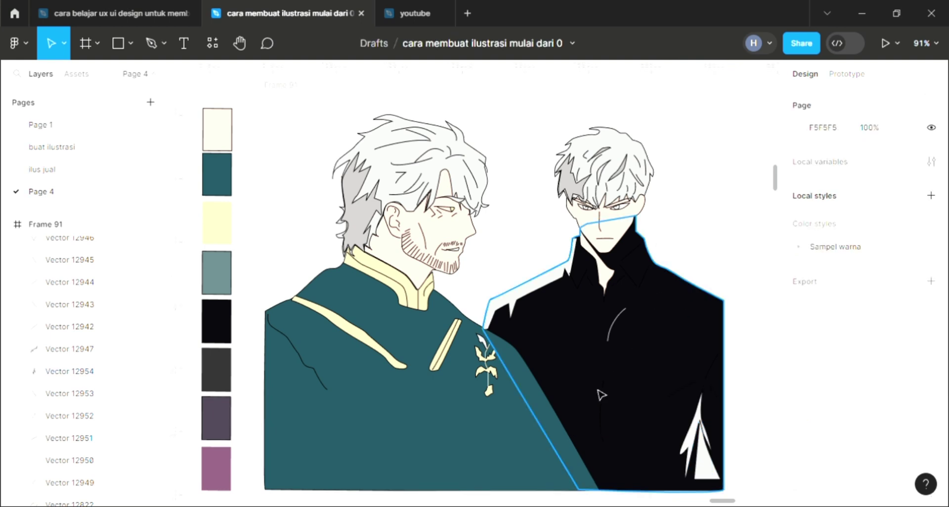
# Draw a curved line across the teal coat just below the collar.
pyautogui.scroll(-1, 687, 416)
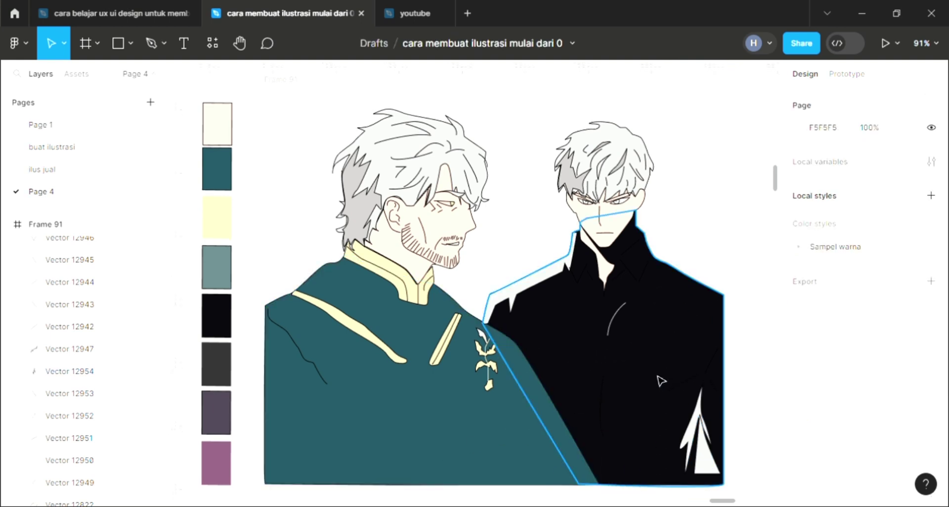
pyautogui.keyDown('ctrl'); pyautogui.scroll(2, 390, 214); pyautogui.keyUp('ctrl')
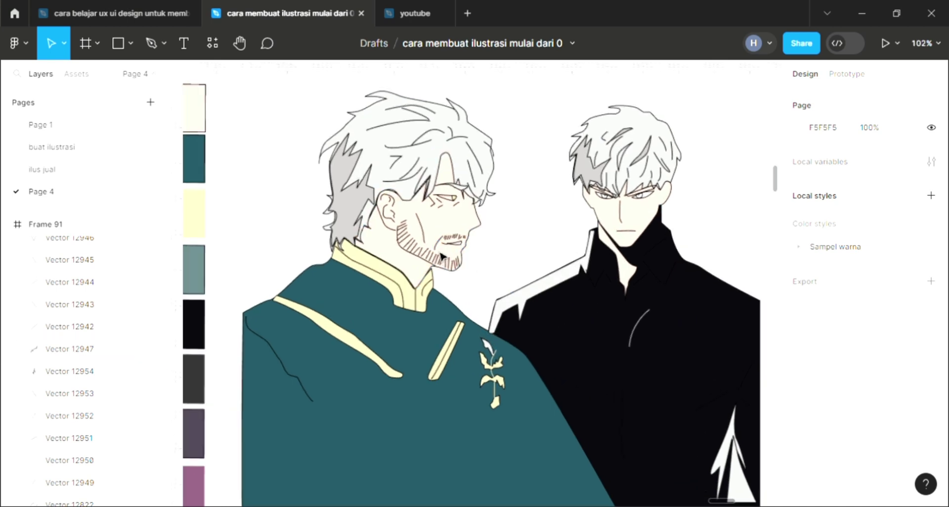
pyautogui.keyDown('ctrl'); pyautogui.scroll(-2, 392, 215); pyautogui.keyUp('ctrl')
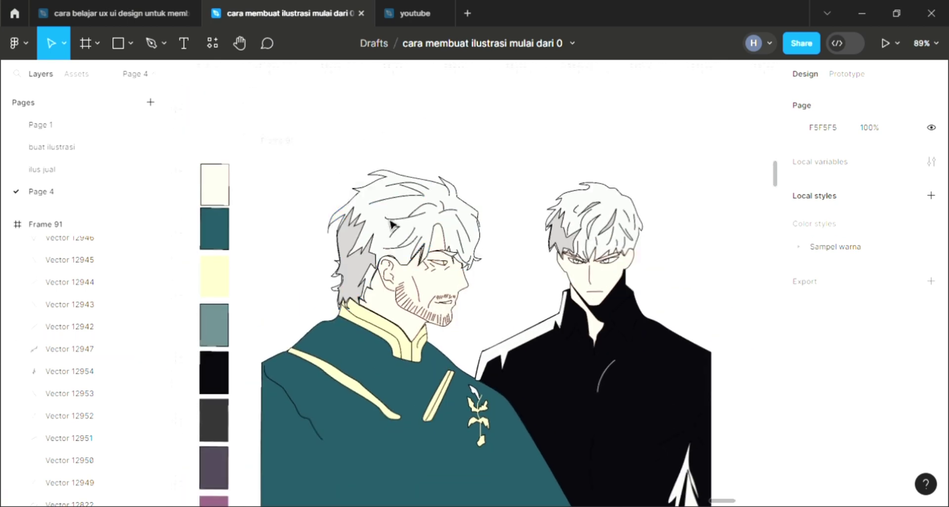
pyautogui.click(151, 43)
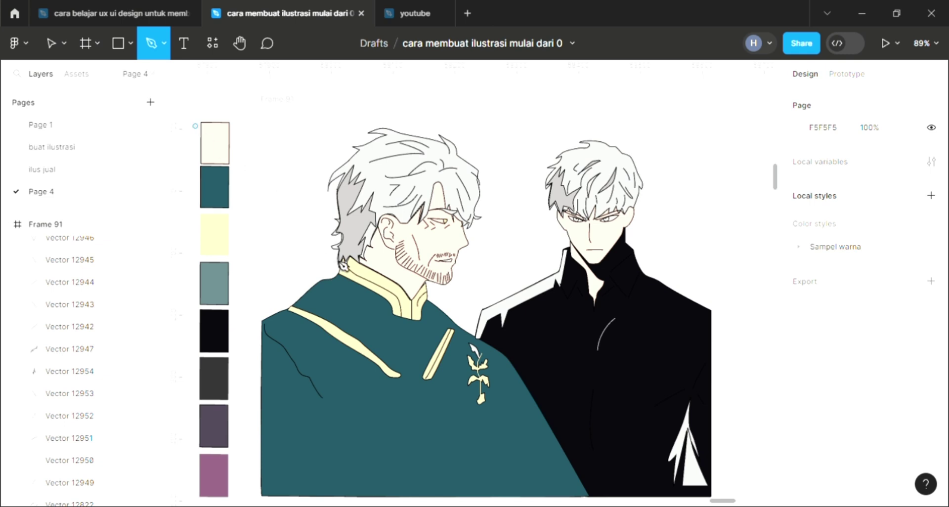
pyautogui.keyDown('ctrl'); pyautogui.scroll(2, 376, 302); pyautogui.keyUp('ctrl')
pyautogui.keyDown('ctrl'); pyautogui.scroll(2, 374, 301); pyautogui.keyUp('ctrl')
pyautogui.keyDown('ctrl'); pyautogui.scroll(1, 380, 326); pyautogui.keyUp('ctrl')
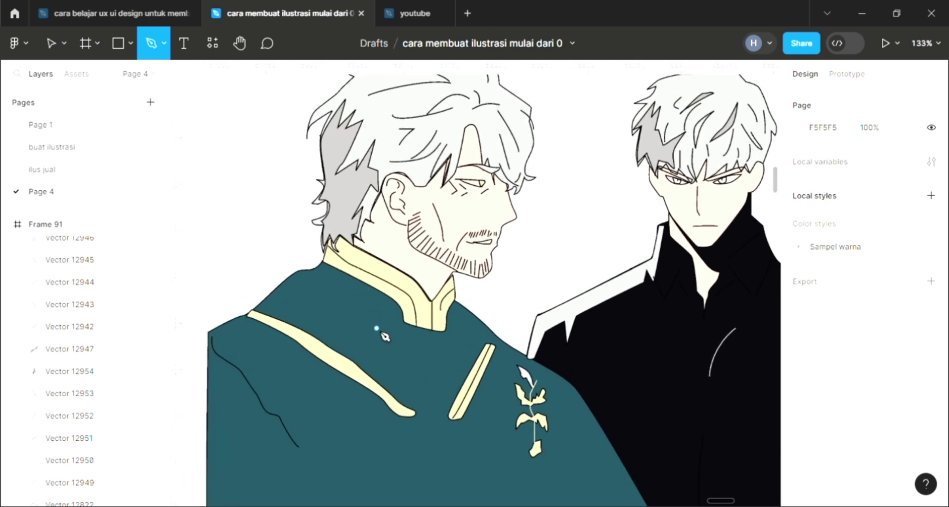
pyautogui.keyDown('ctrl'); pyautogui.scroll(1, 380, 332); pyautogui.keyUp('ctrl')
pyautogui.keyDown('ctrl'); pyautogui.scroll(1, 341, 307); pyautogui.keyUp('ctrl')
pyautogui.keyDown('ctrl'); pyautogui.scroll(1, 329, 301); pyautogui.keyUp('ctrl')
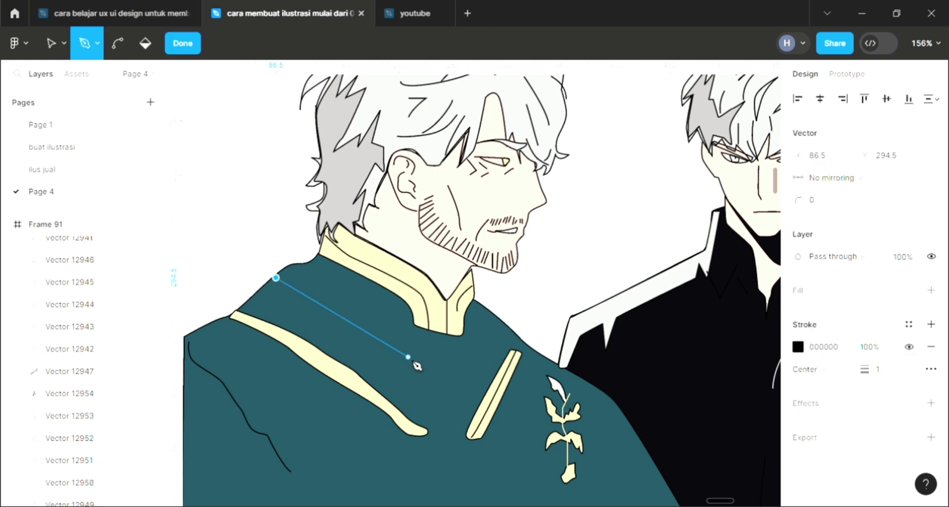
pyautogui.moveTo(413, 360); pyautogui.dragTo(458, 367)
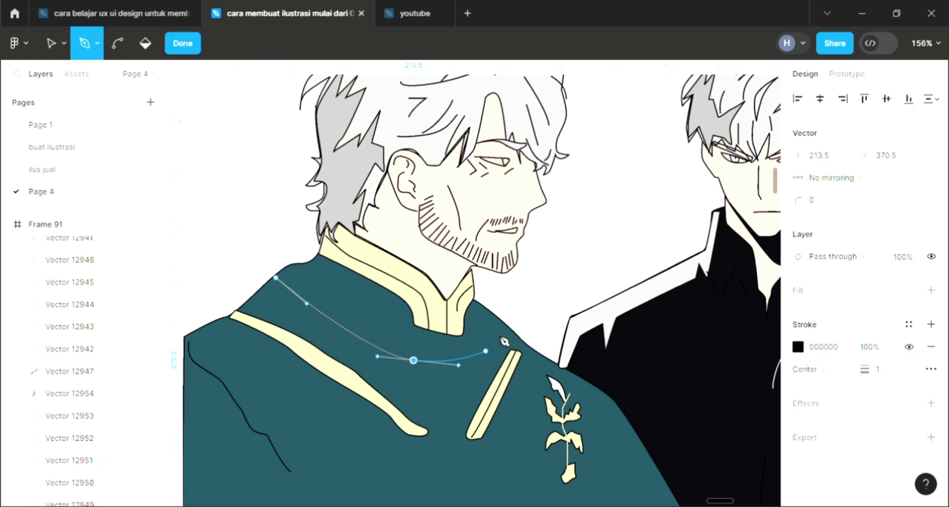
pyautogui.click(501, 323)
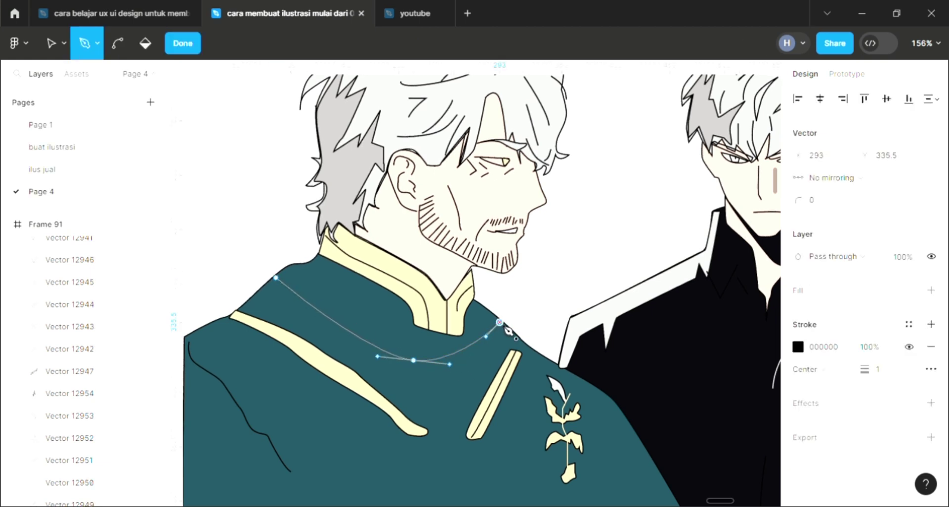
pyautogui.press('Escape')
# Set the curve's stroke to the cream collar colour F3E1B4.
pyautogui.press('i')
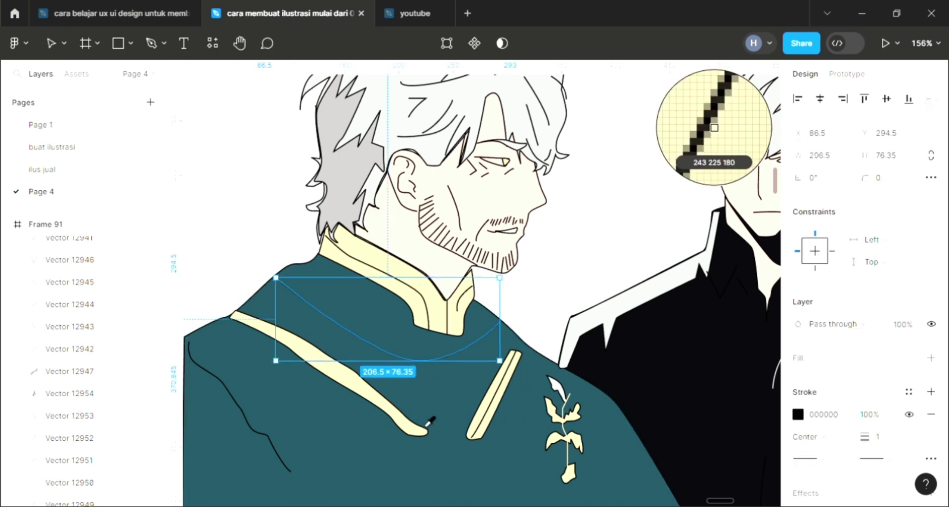
pyautogui.click(369, 396)
pyautogui.click(563, 244)
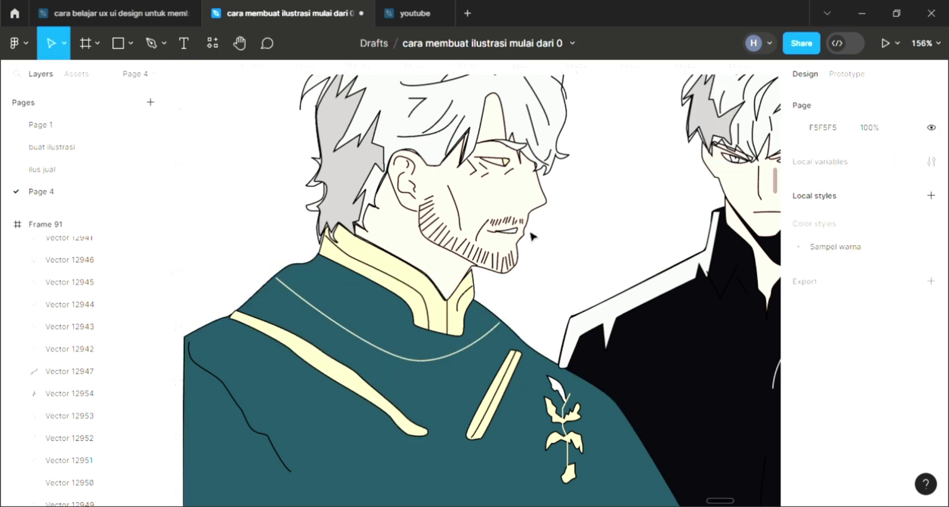
# Draw a closed angular zigzag motif outline over the cream curve on the coat's shoulder.
pyautogui.click(149, 41)
pyautogui.scroll(2, 320, 335)
pyautogui.scroll(1, 319, 334)
pyautogui.scroll(1, 321, 337)
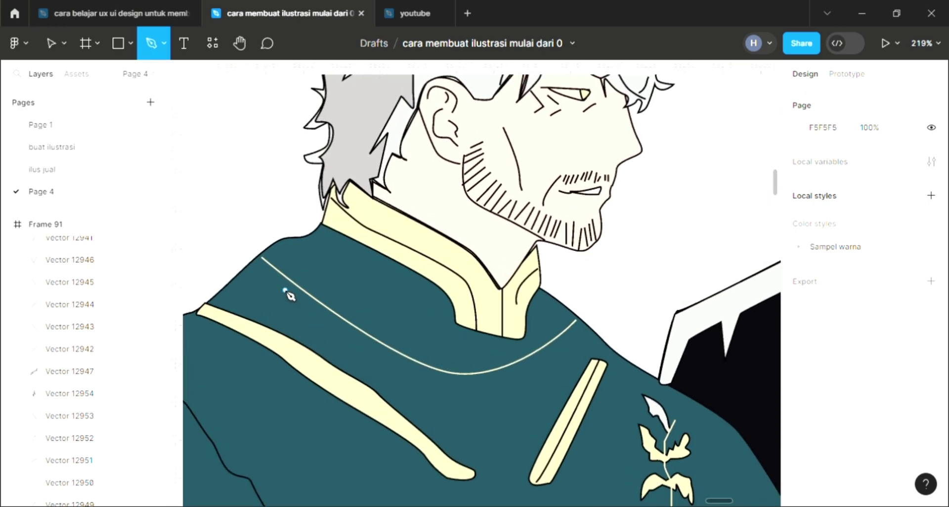
pyautogui.scroll(1, 265, 284)
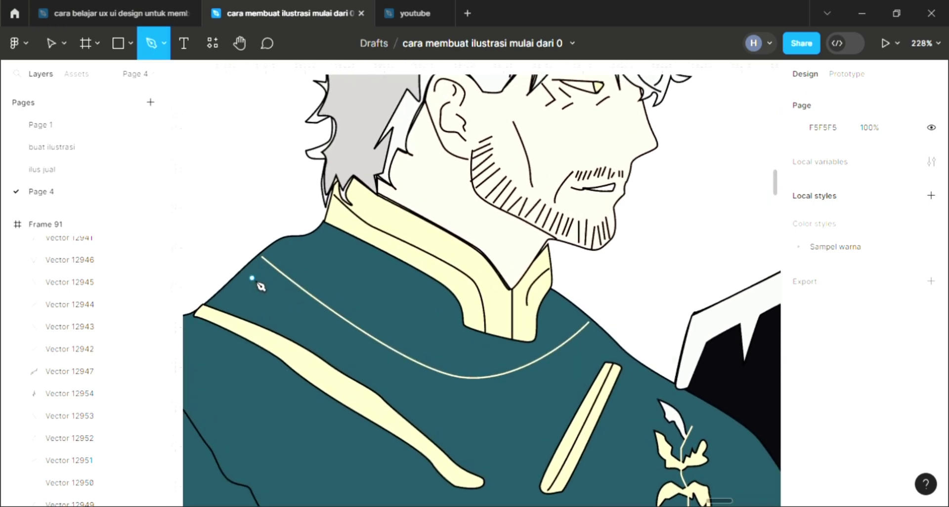
pyautogui.click(252, 276)
pyautogui.moveTo(274, 276); pyautogui.dragTo(324, 278)
pyautogui.click(294, 254)
pyautogui.click(319, 257)
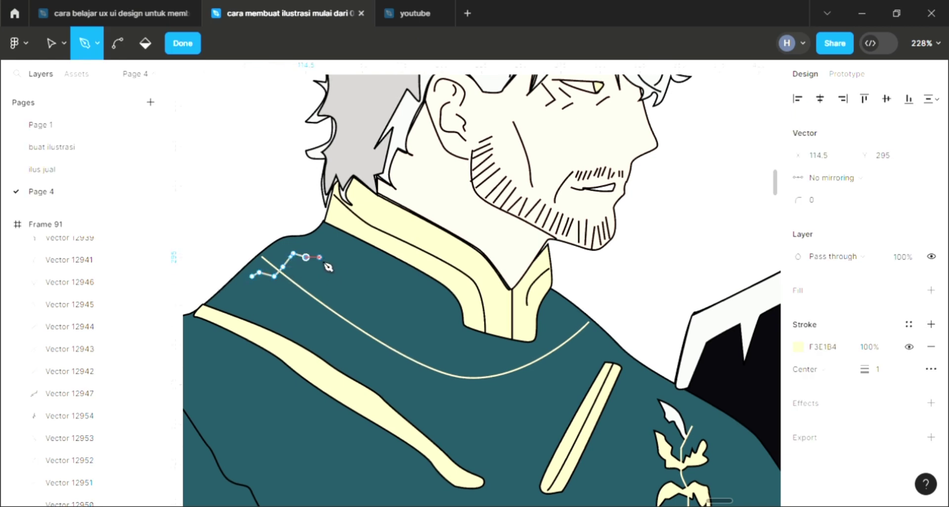
pyautogui.click(313, 274)
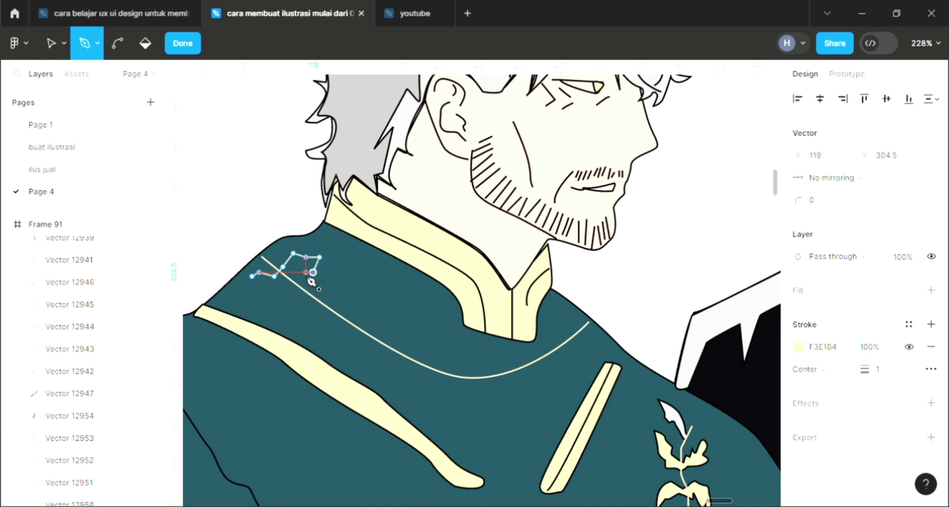
pyautogui.click(287, 292)
pyautogui.click(247, 286)
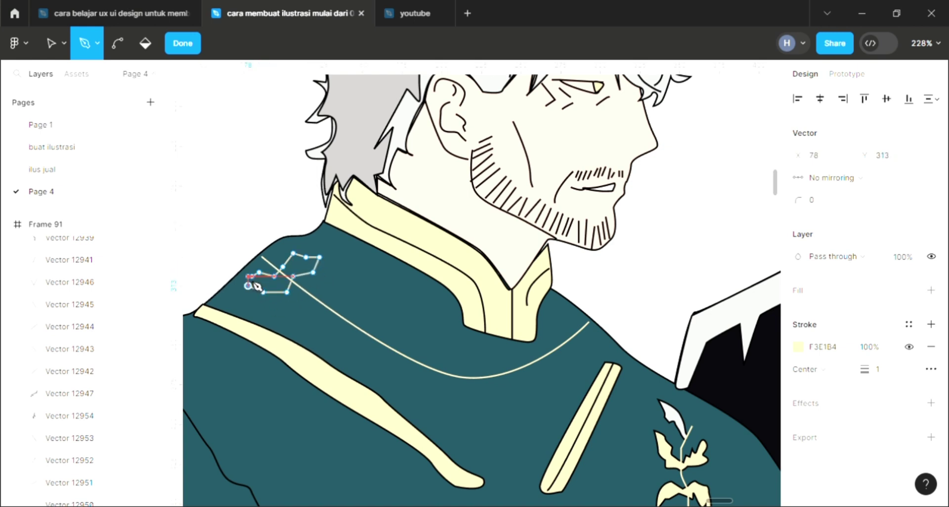
pyautogui.click(252, 276)
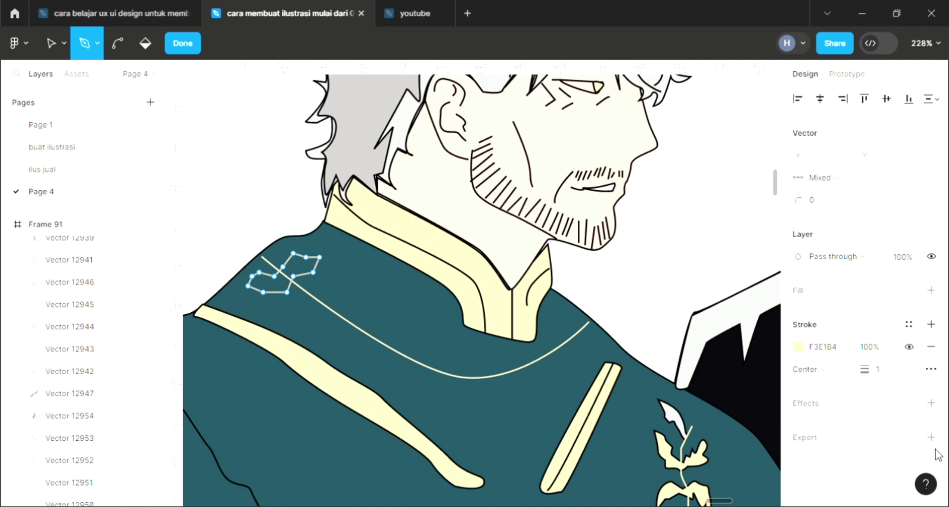
pyautogui.press('Escape')
# Fill the zigzag motif with the cream collar colour F3E1B4.
pyautogui.click(931, 357)
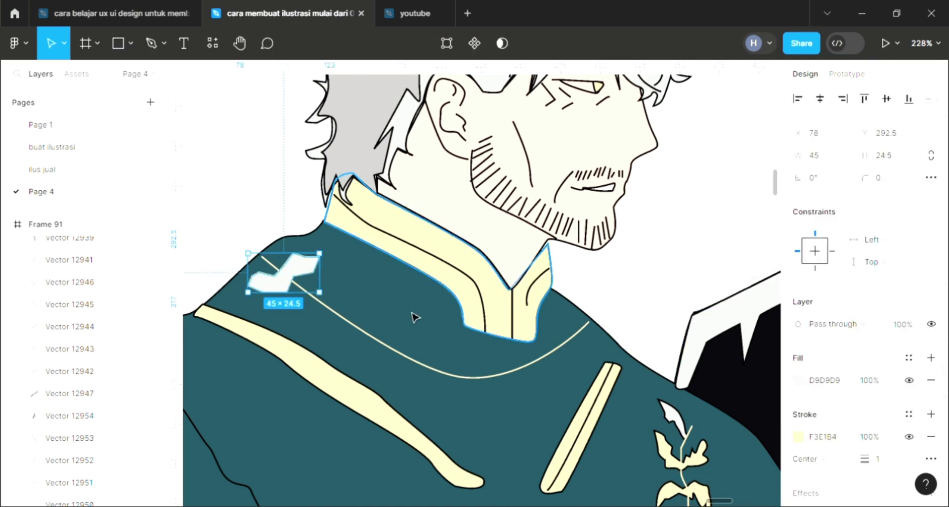
pyautogui.scroll(1, 413, 316)
pyautogui.press('i')
pyautogui.click(423, 261)
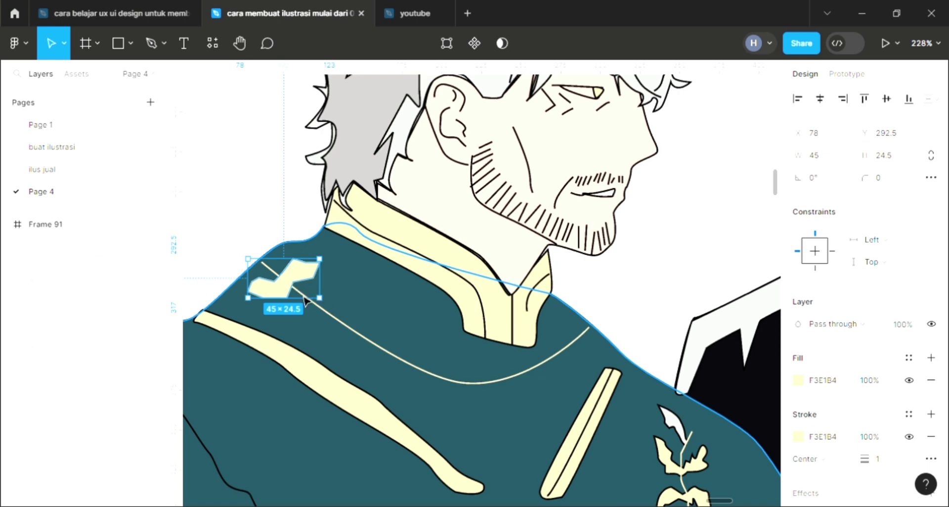
# Duplicate the motif into a row of copies following the curve across the coat.
pyautogui.moveTo(292, 281); pyautogui.dragTo(329, 317)
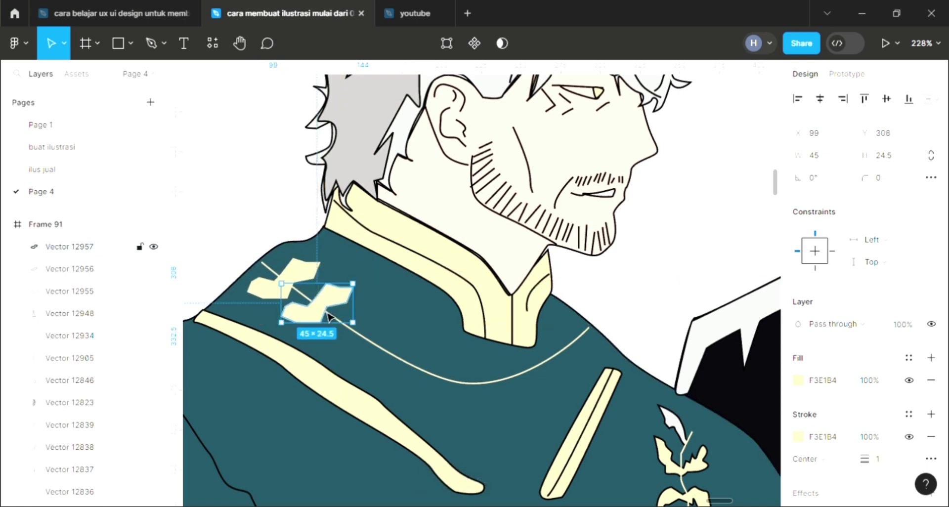
pyautogui.hotkey('ctrl', 'd')
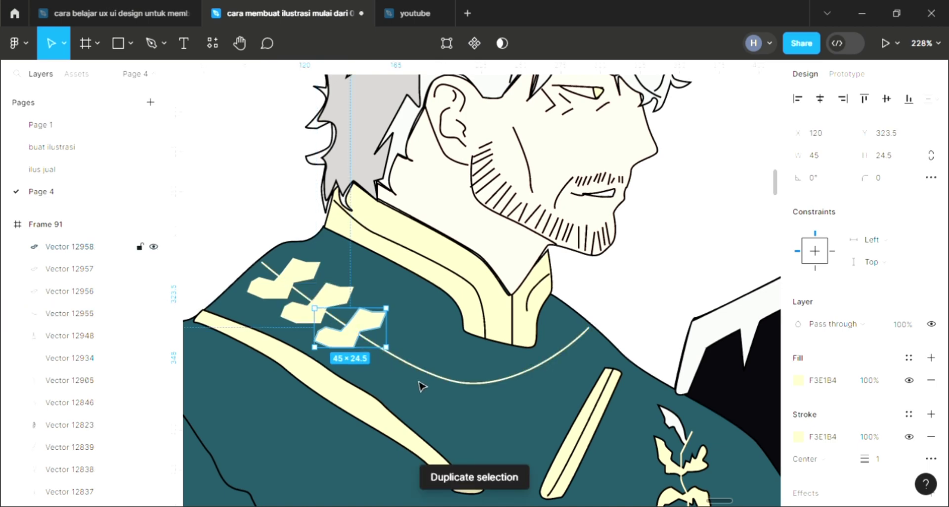
pyautogui.hotkey('ctrl', 'd')
pyautogui.hotkey('ctrl', 'd')
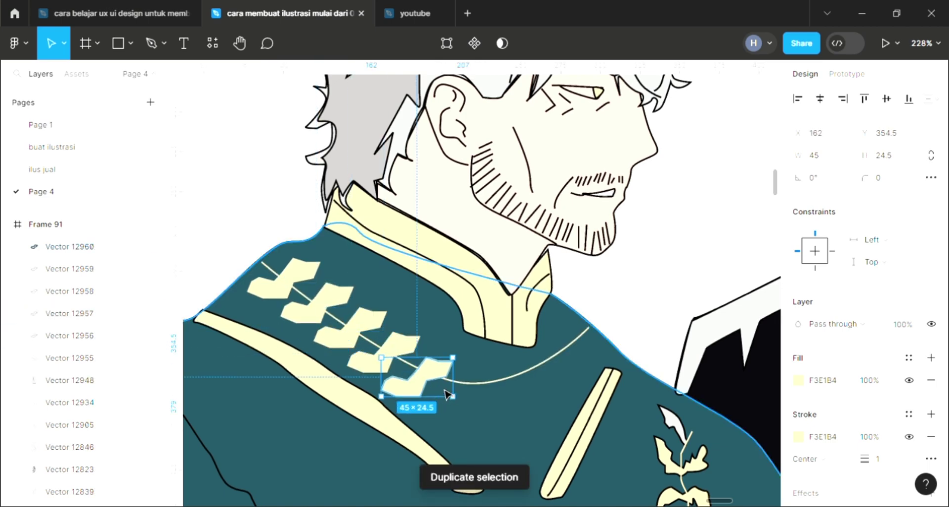
pyautogui.moveTo(449, 370); pyautogui.dragTo(448, 371)
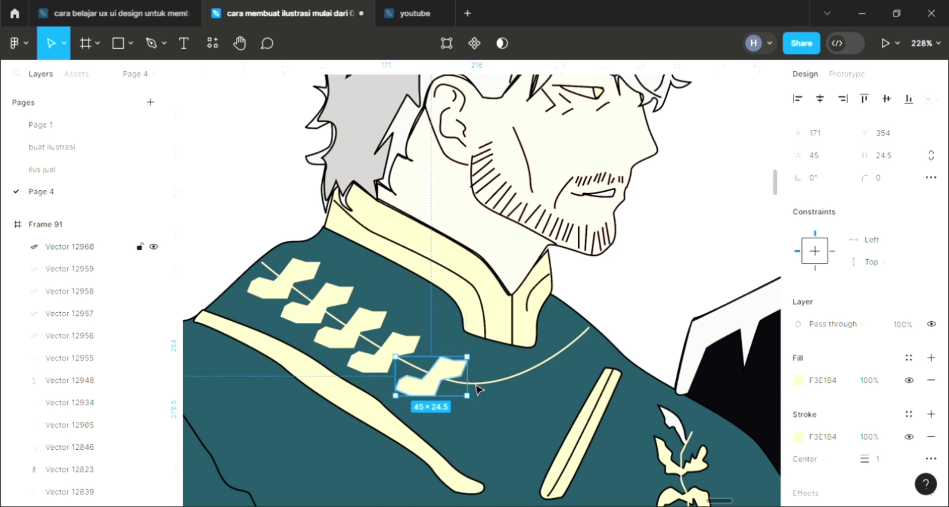
pyautogui.hotkey('ctrl', 'd')
pyautogui.moveTo(498, 385)
pyautogui.mouseDown()
pyautogui.moveTo(508, 364)
pyautogui.moveTo(543, 390)
pyautogui.moveTo(512, 384)
pyautogui.moveTo(570, 348)
pyautogui.mouseUp()
pyautogui.hotkey('ctrl', 'd')
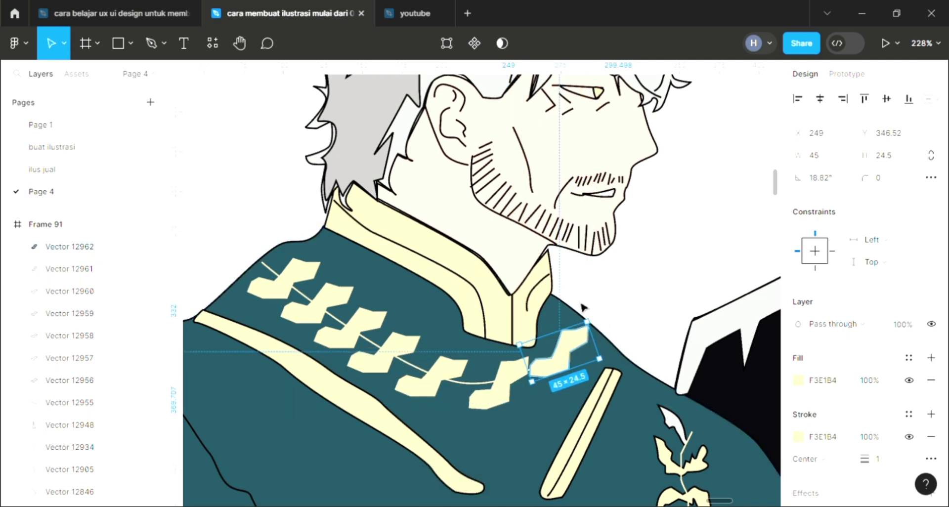
# Tilt the last motif upward along the curve and shorten its neighbour slightly.
pyautogui.click(583, 307)
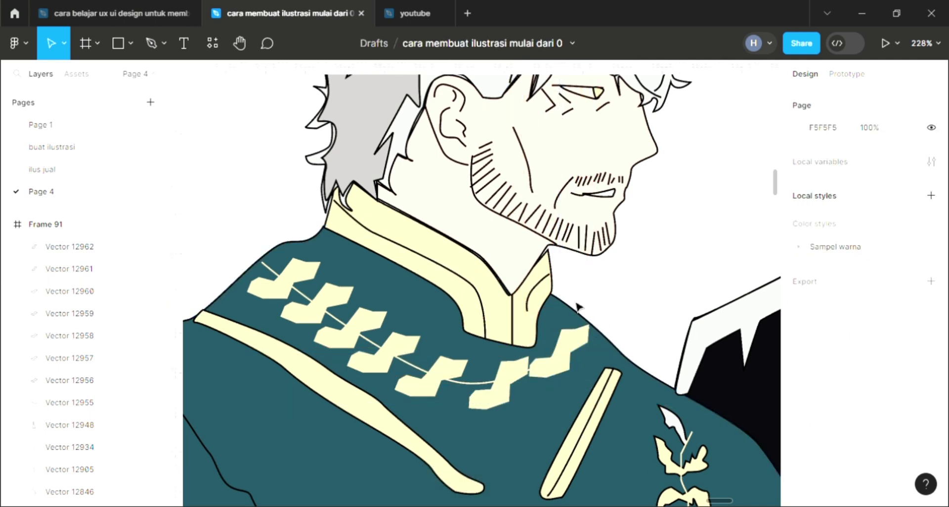
pyautogui.click(614, 329)
pyautogui.click(572, 364)
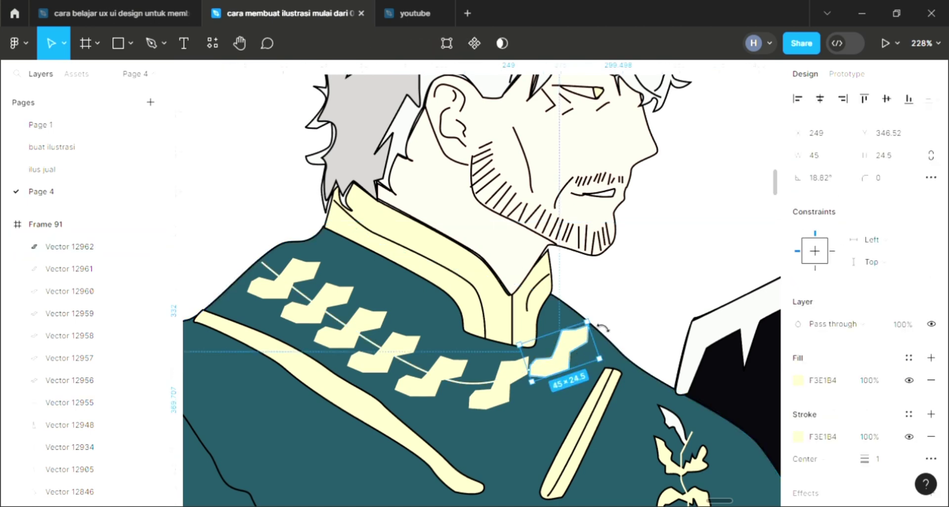
pyautogui.moveTo(593, 317); pyautogui.dragTo(581, 311)
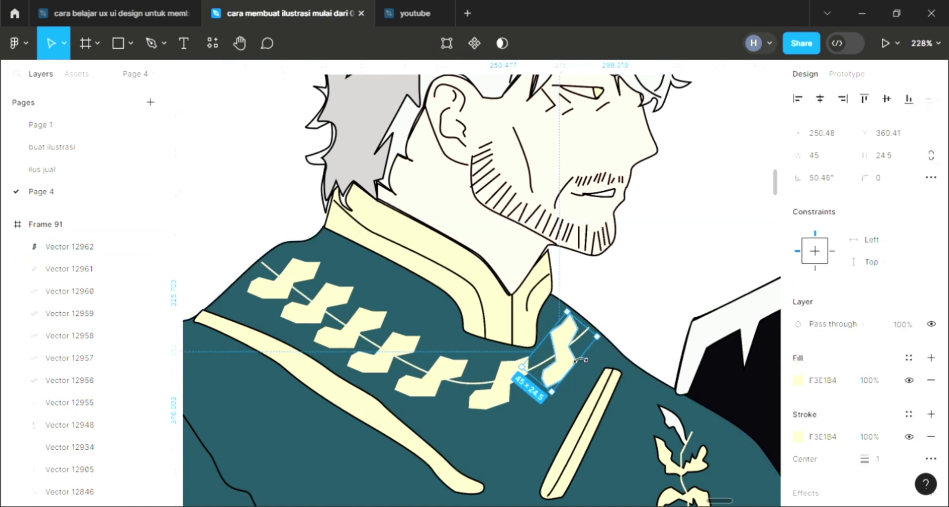
pyautogui.click(512, 407)
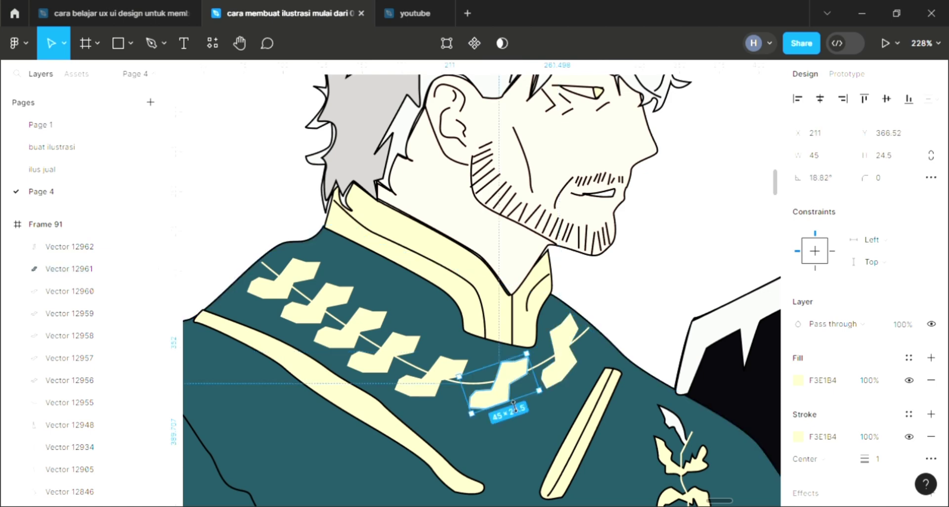
pyautogui.moveTo(515, 406); pyautogui.dragTo(509, 390)
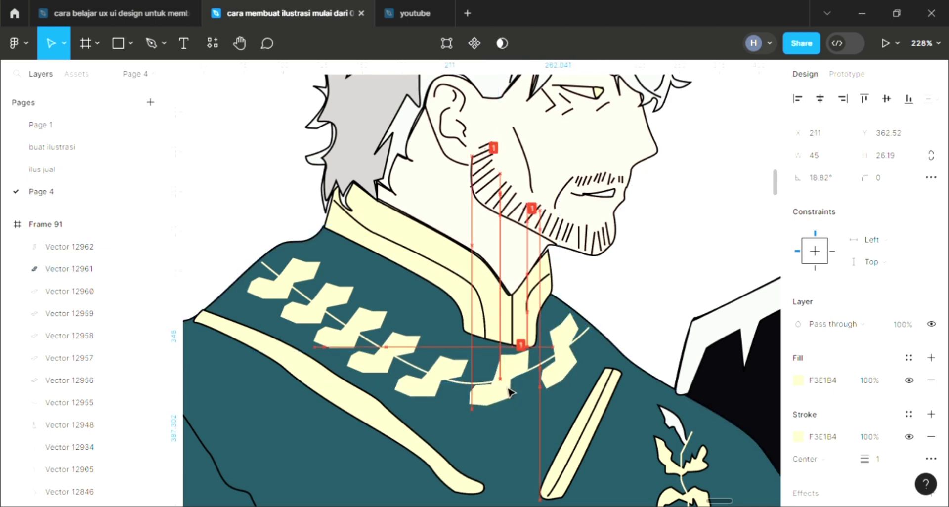
pyautogui.click(541, 410)
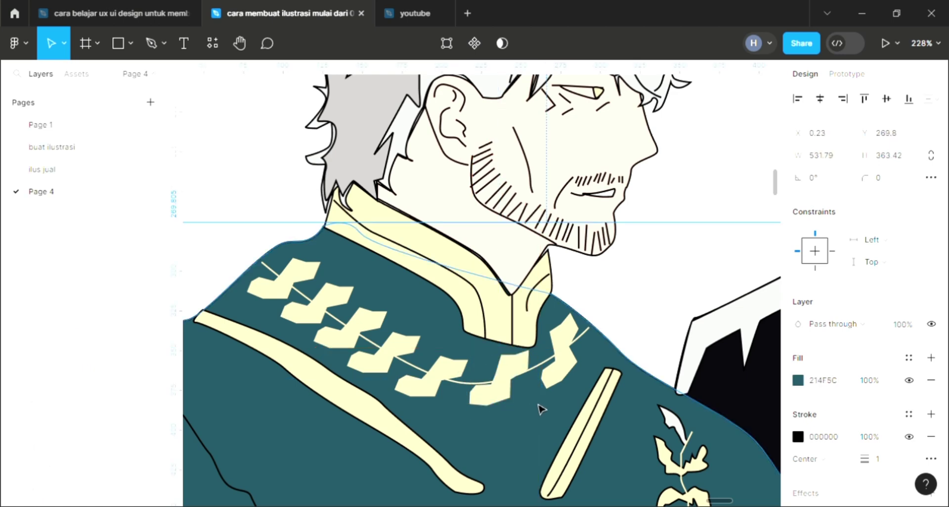
pyautogui.scroll(-2, 542, 409)
pyautogui.scroll(-2, 542, 409)
pyautogui.scroll(-2, 541, 409)
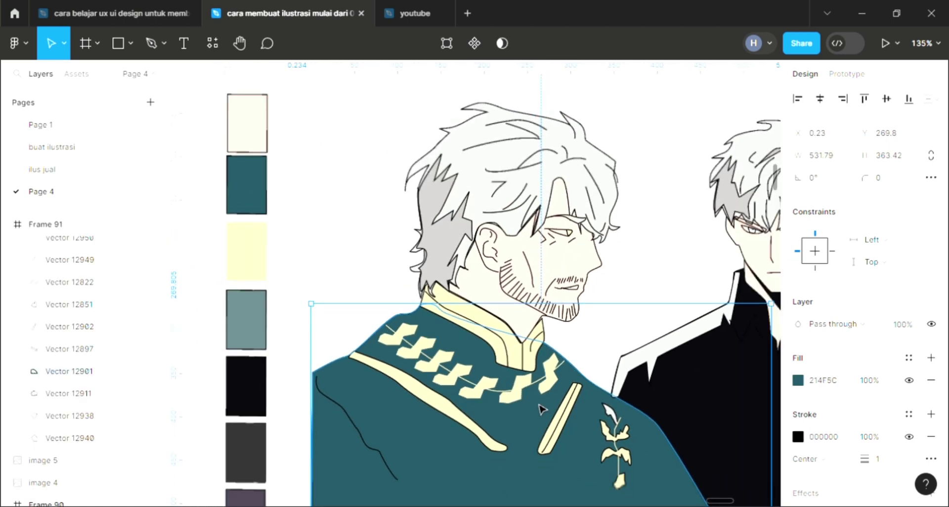
pyautogui.scroll(-1, 541, 409)
pyautogui.hscroll(2, 542, 409)
pyautogui.hscroll(1, 541, 409)
pyautogui.hscroll(1, 539, 390)
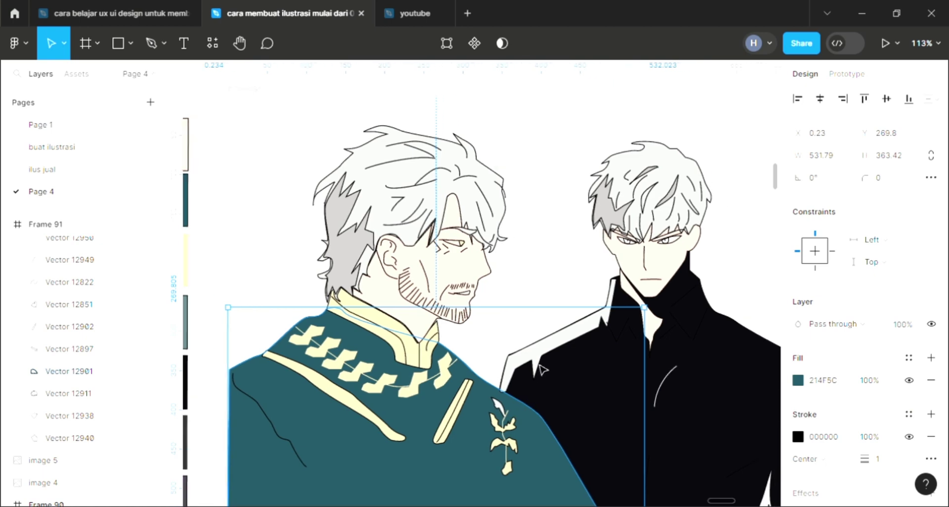
pyautogui.click(287, 133)
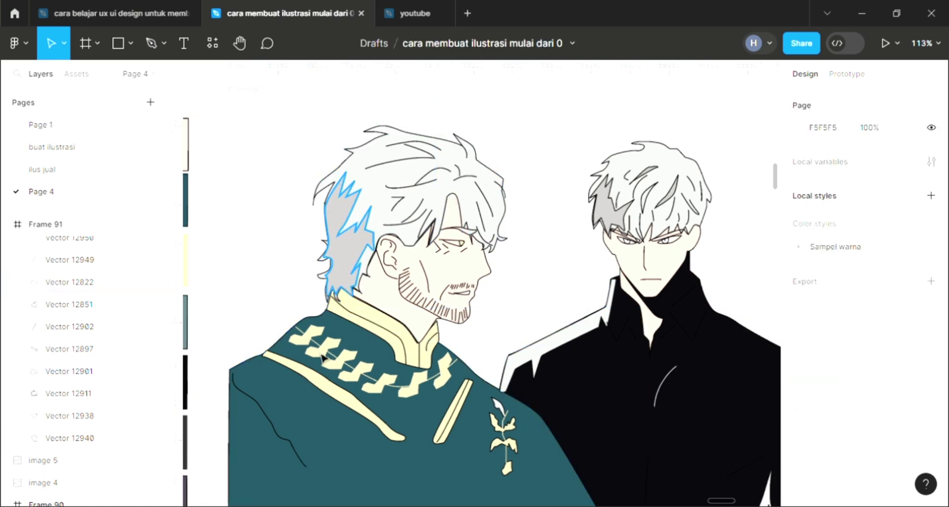
pyautogui.scroll(-1, 340, 378)
pyautogui.scroll(-2, 340, 379)
pyautogui.scroll(2, 340, 379)
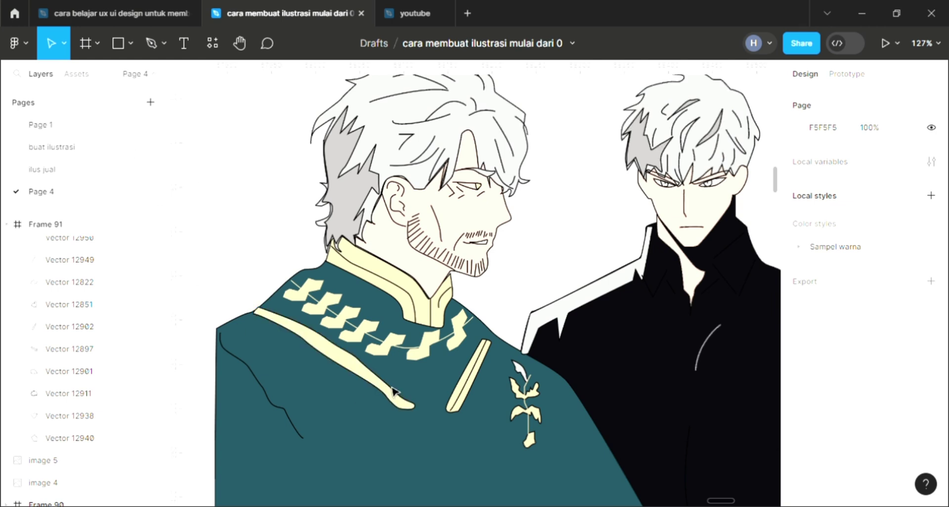
# Recolour the black fold line on the coat cream using the eyedropper.
pyautogui.press('Tab')
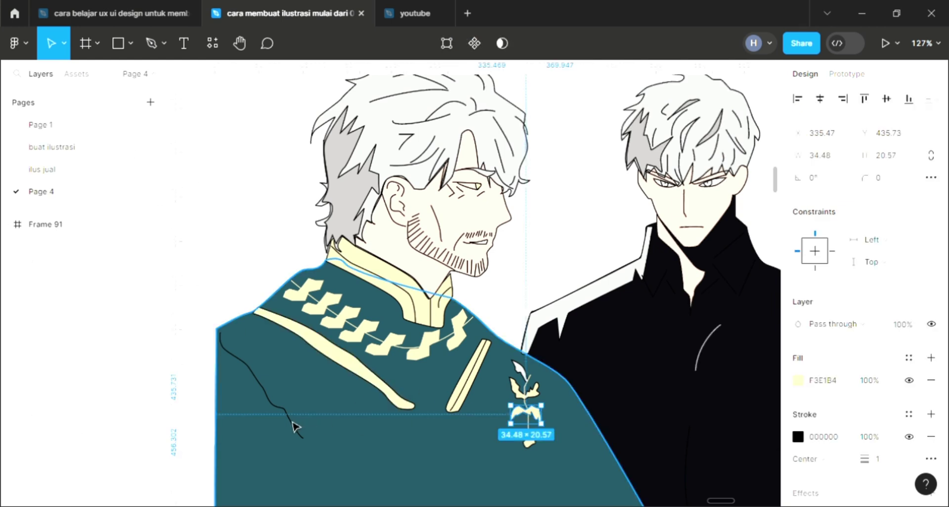
pyautogui.click(293, 424)
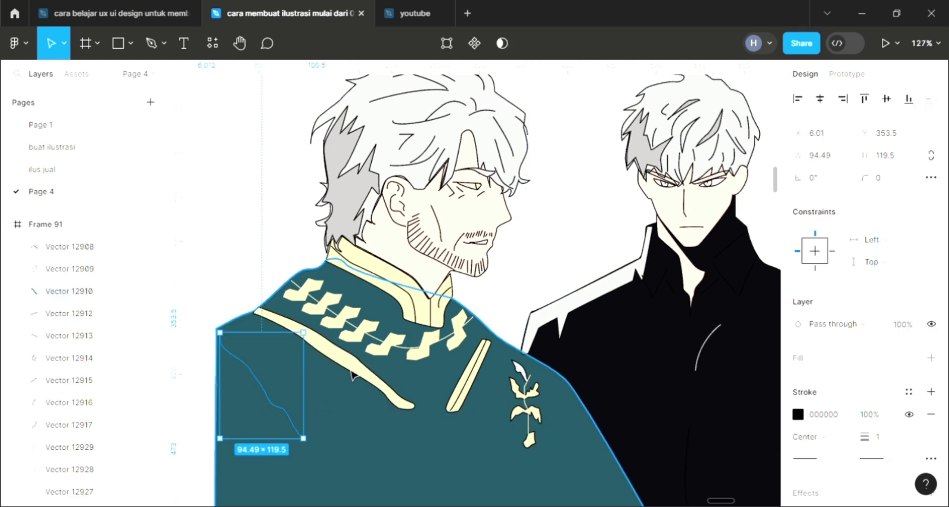
pyautogui.press('i')
pyautogui.click(527, 440)
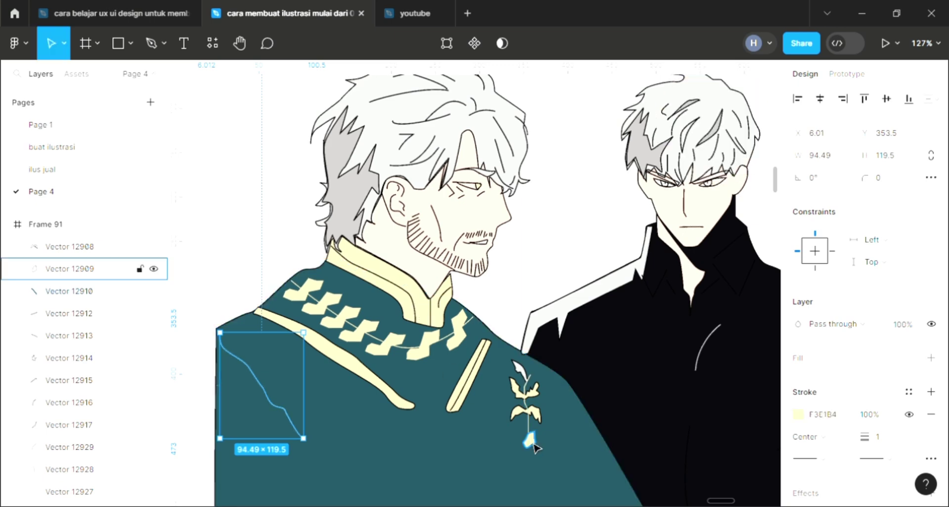
# Duplicate the cream leaf several times, placing the copies along the stem on the coat's left shoulder.
pyautogui.click(538, 403)
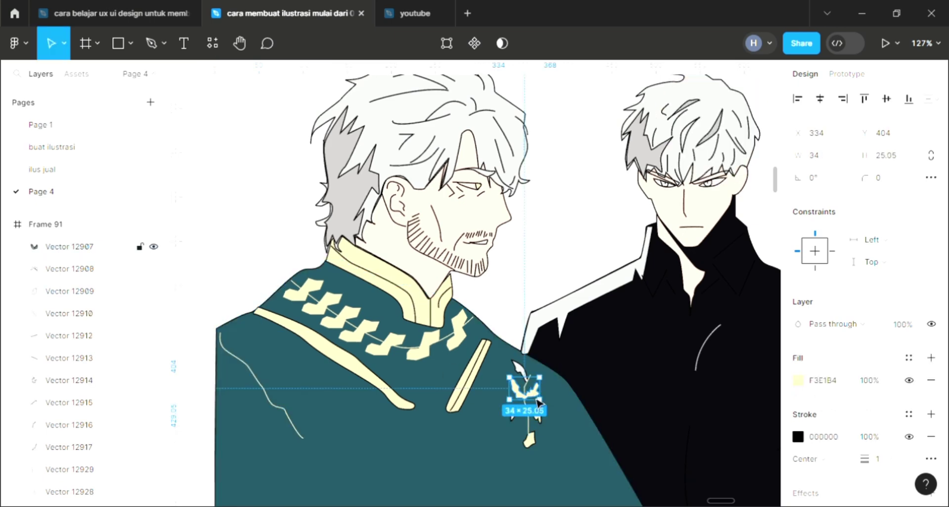
pyautogui.hotkey('ctrl', 'd')
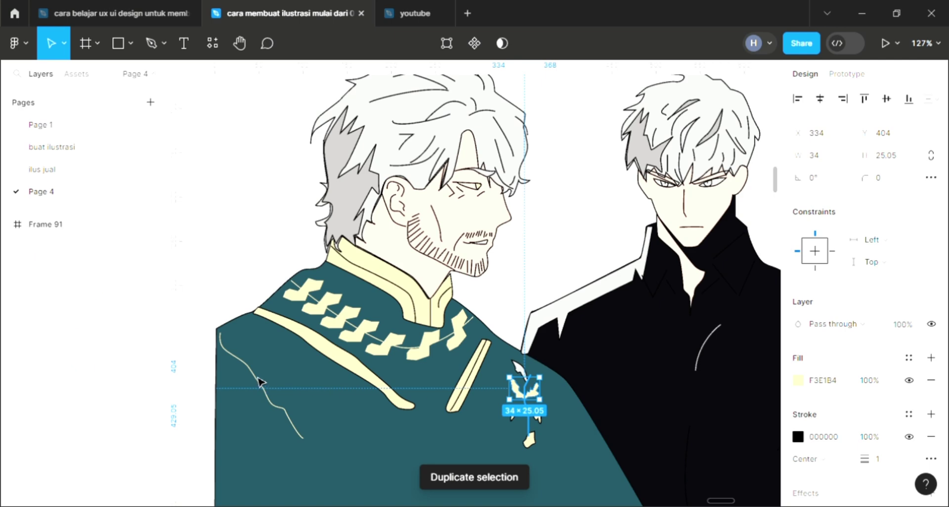
pyautogui.moveTo(524, 391)
pyautogui.mouseDown()
pyautogui.moveTo(267, 362)
pyautogui.moveTo(253, 333)
pyautogui.moveTo(239, 355)
pyautogui.mouseUp()
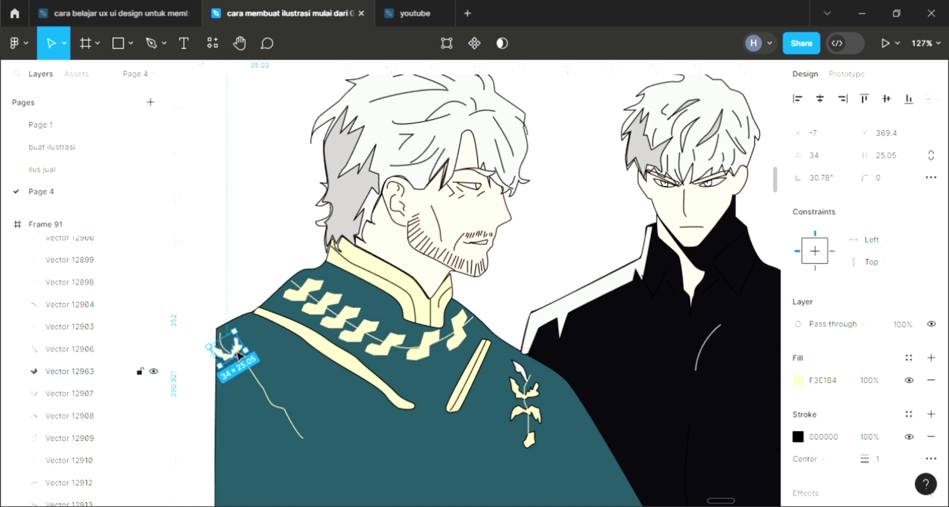
pyautogui.hotkey('ctrl', 'd')
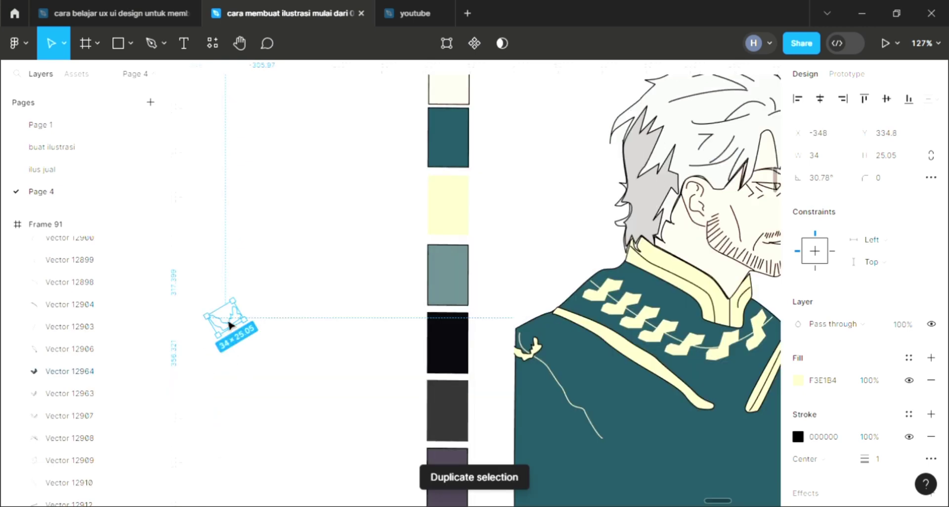
pyautogui.moveTo(230, 325); pyautogui.dragTo(551, 374)
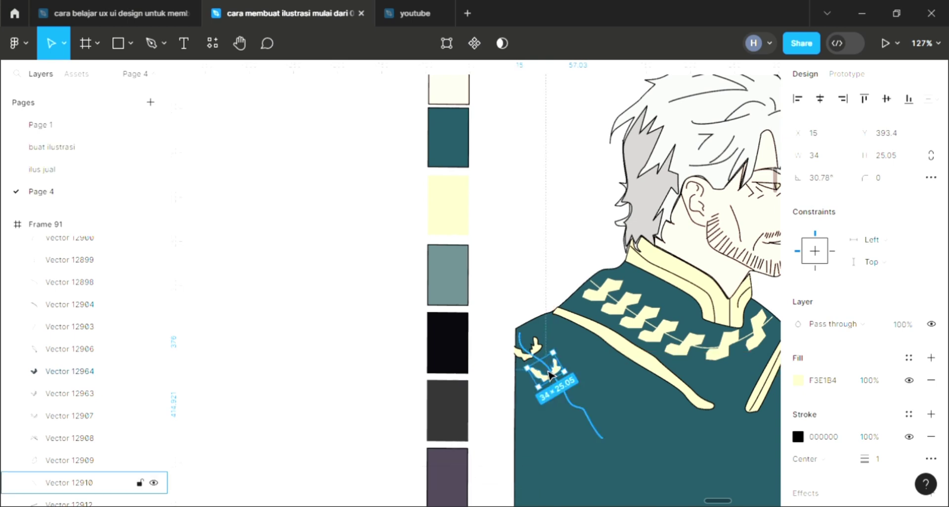
pyautogui.hotkey('ctrl', 'd')
pyautogui.hotkey('ctrl', 'd')
pyautogui.hotkey('ctrl', 'd')
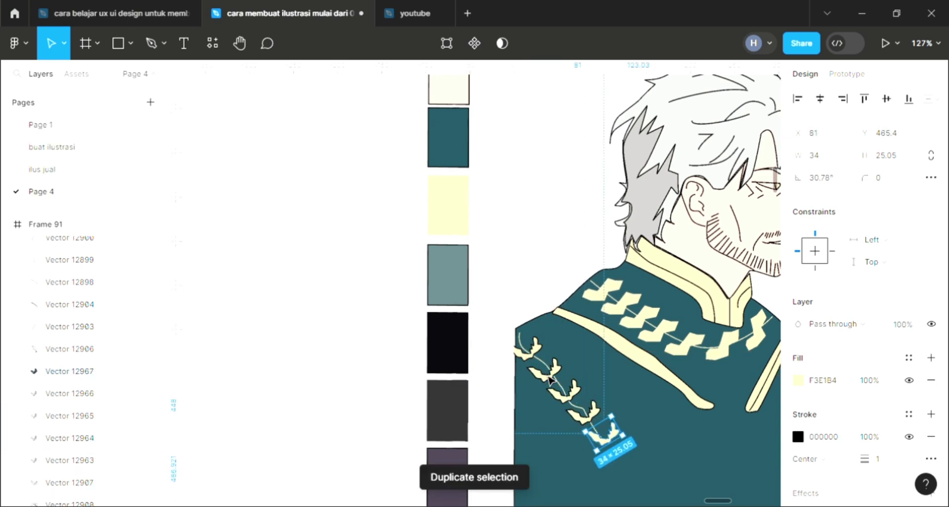
pyautogui.hscroll(3, 519, 378)
pyautogui.hscroll(2, 495, 374)
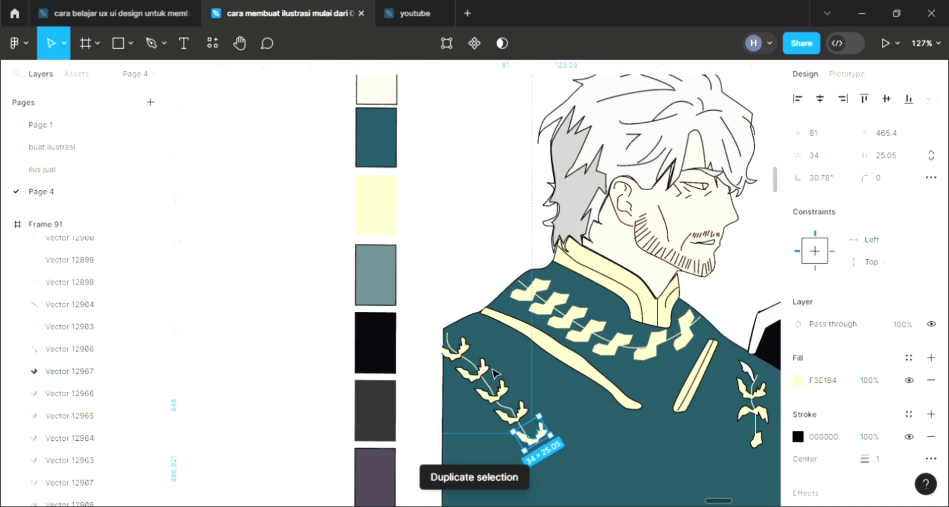
pyautogui.hscroll(3, 494, 373)
pyautogui.hscroll(3, 494, 372)
pyautogui.hscroll(8, 492, 372)
pyautogui.hscroll(2, 533, 267)
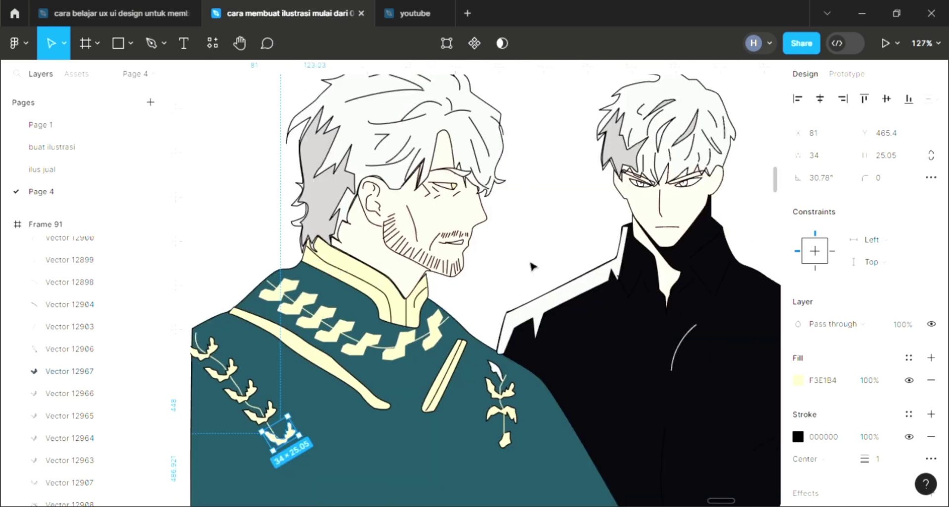
pyautogui.press('Escape')
pyautogui.scroll(-2, 438, 360)
pyautogui.scroll(-2, 438, 360)
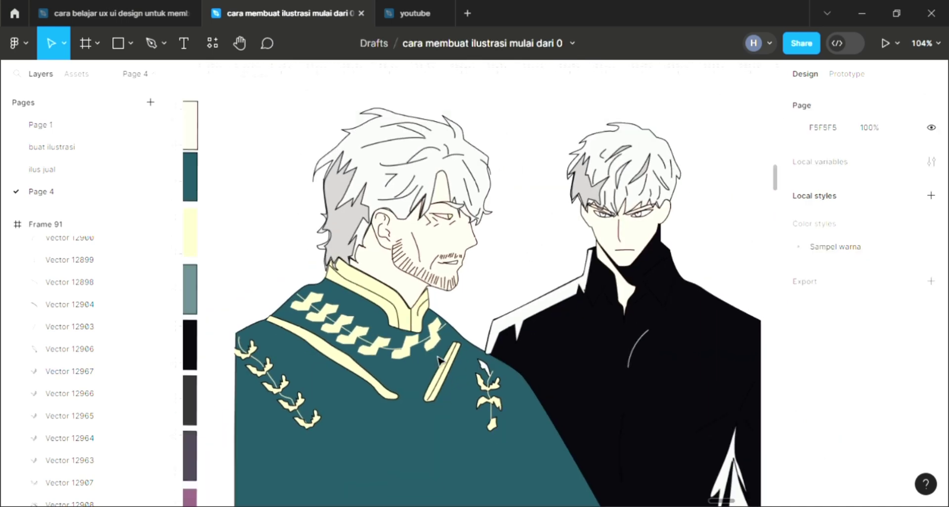
pyautogui.scroll(1, 440, 361)
# Fill Frame 91's background with pink and convert the fill to a linear gradient.
pyautogui.scroll(-1, 439, 361)
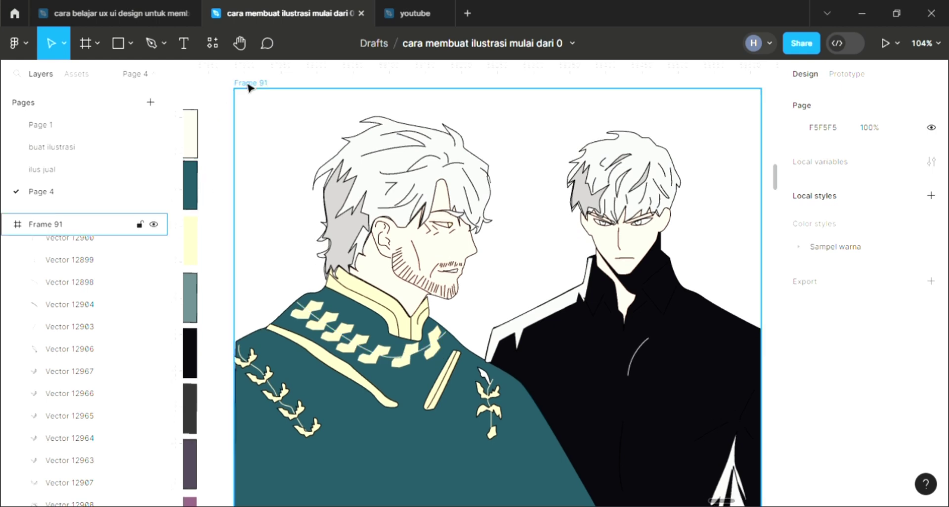
pyautogui.click(329, 271)
pyautogui.scroll(-1, 329, 271)
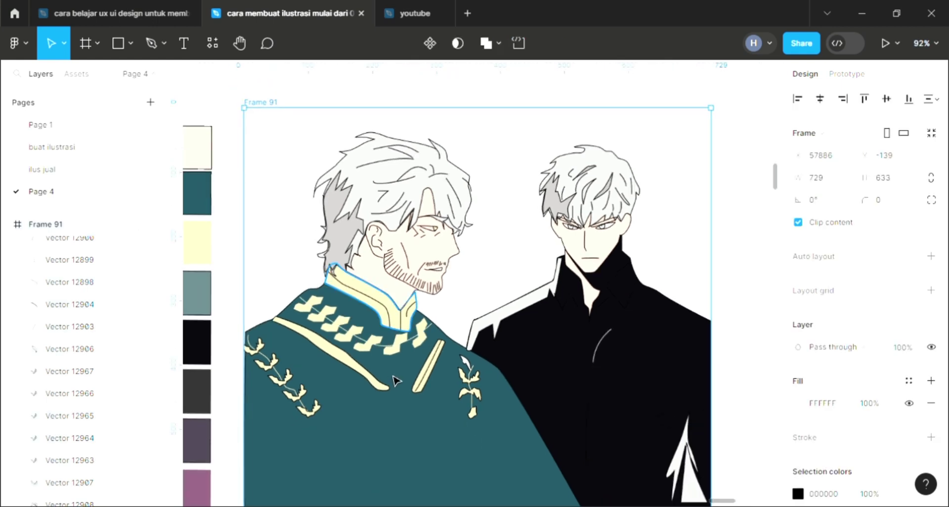
pyautogui.scroll(-1, 410, 376)
pyautogui.hscroll(1, 410, 375)
pyautogui.hscroll(1, 410, 376)
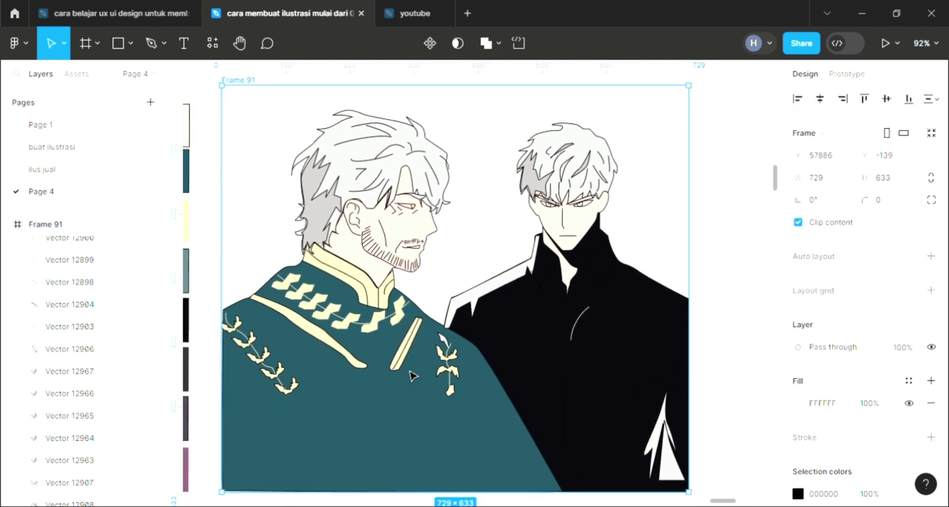
pyautogui.click(799, 403)
pyautogui.click(700, 155)
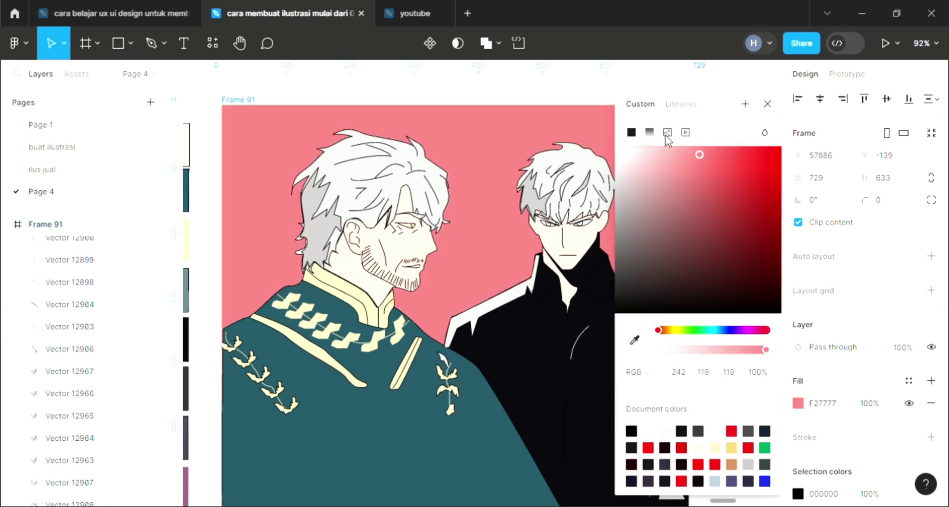
pyautogui.click(650, 132)
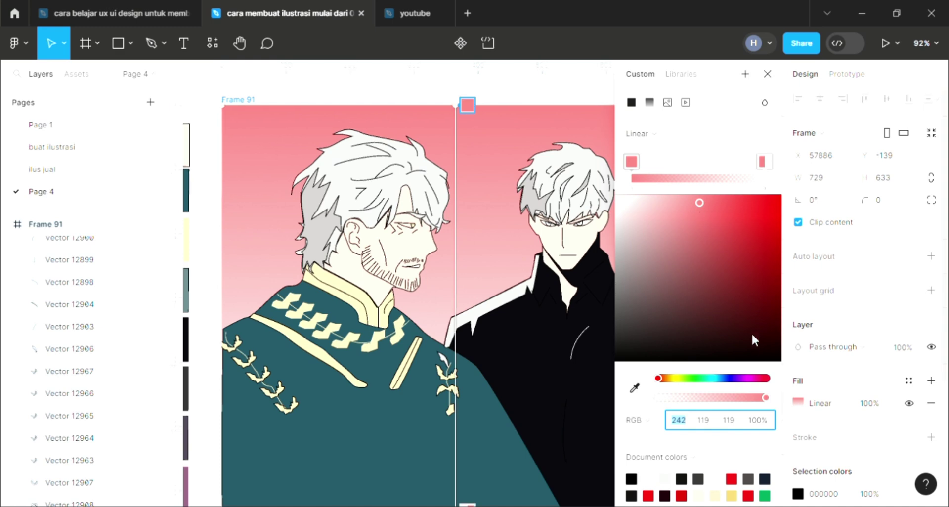
# Adjust the gradient's top stop to a bluish violet and close the colour picker.
pyautogui.moveTo(711, 378)
pyautogui.mouseDown()
pyautogui.moveTo(699, 378)
pyautogui.moveTo(715, 379)
pyautogui.mouseUp()
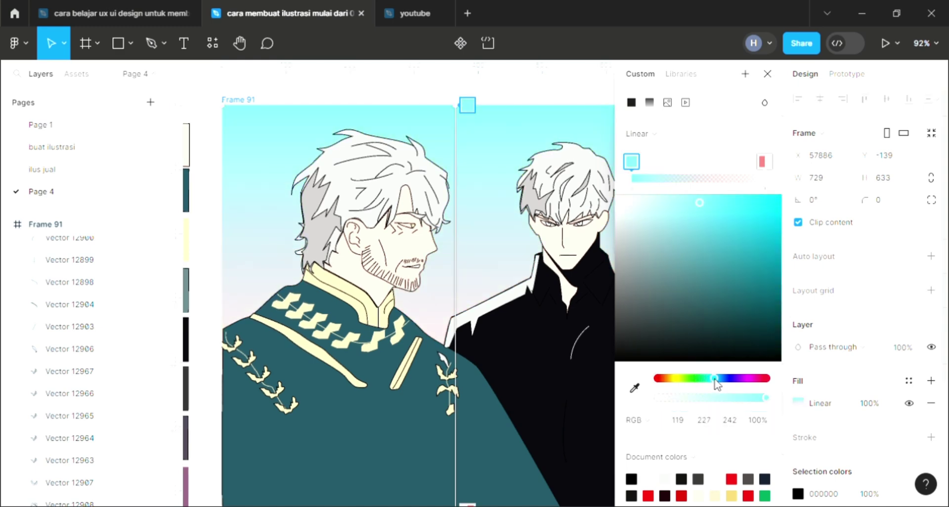
pyautogui.click(730, 378)
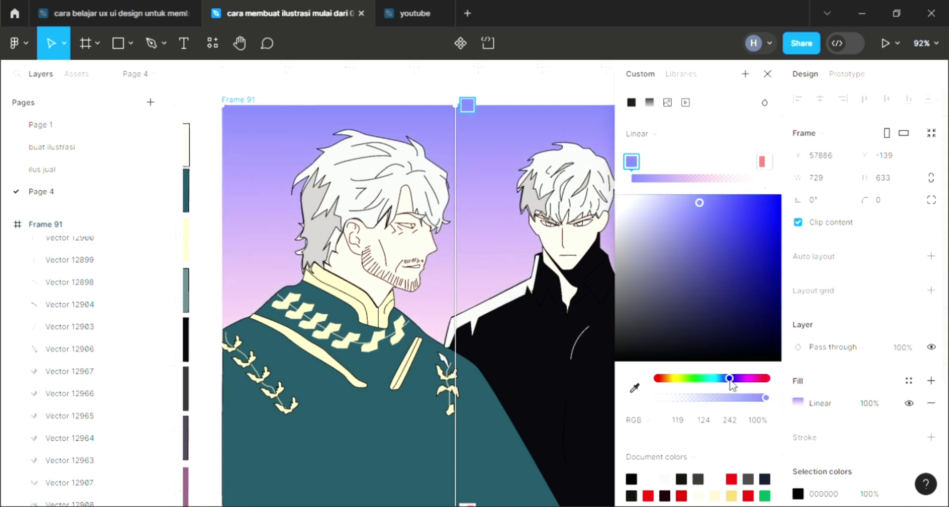
pyautogui.click(696, 197)
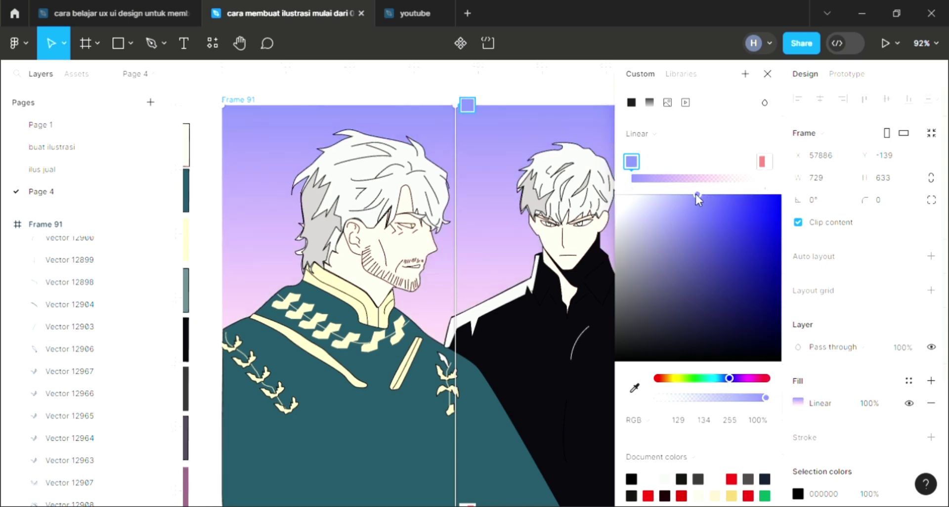
pyautogui.click(691, 195)
pyautogui.click(740, 379)
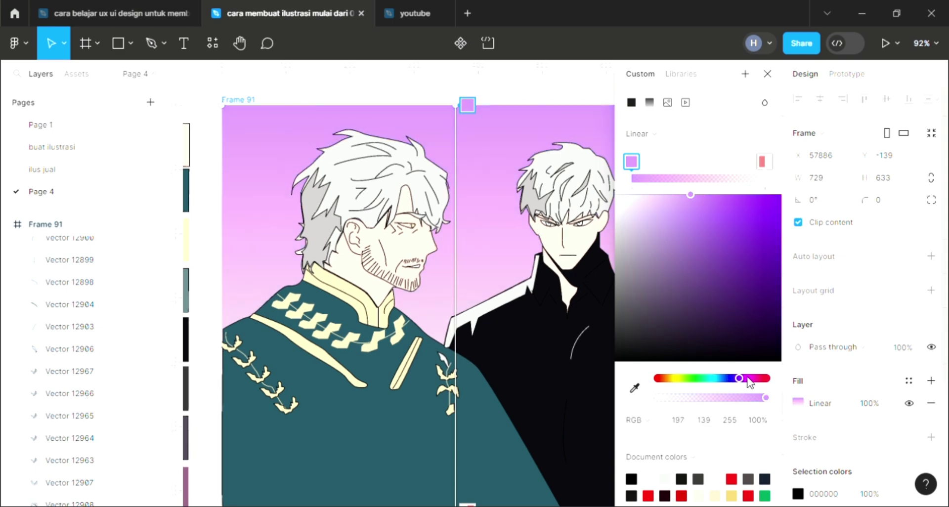
pyautogui.moveTo(750, 383); pyautogui.dragTo(779, 380)
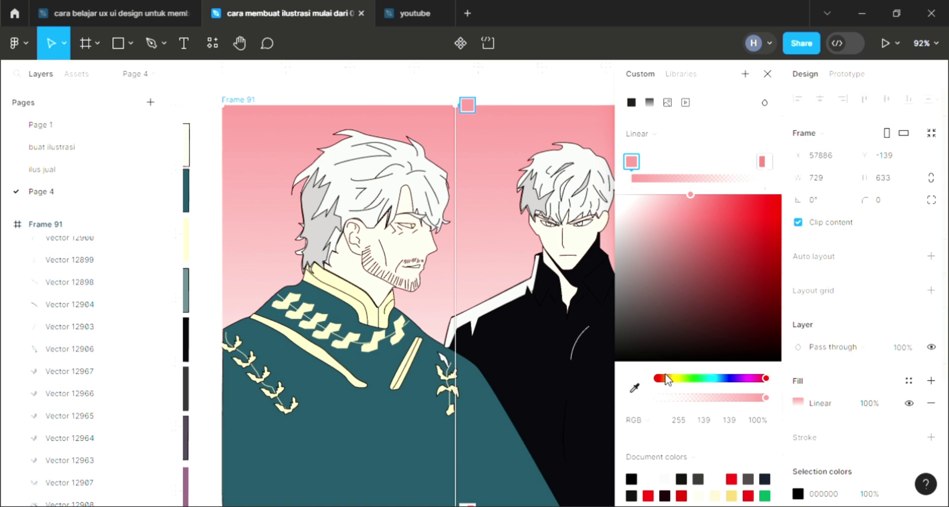
pyautogui.moveTo(668, 378)
pyautogui.mouseDown()
pyautogui.moveTo(727, 378)
pyautogui.moveTo(658, 384)
pyautogui.mouseUp()
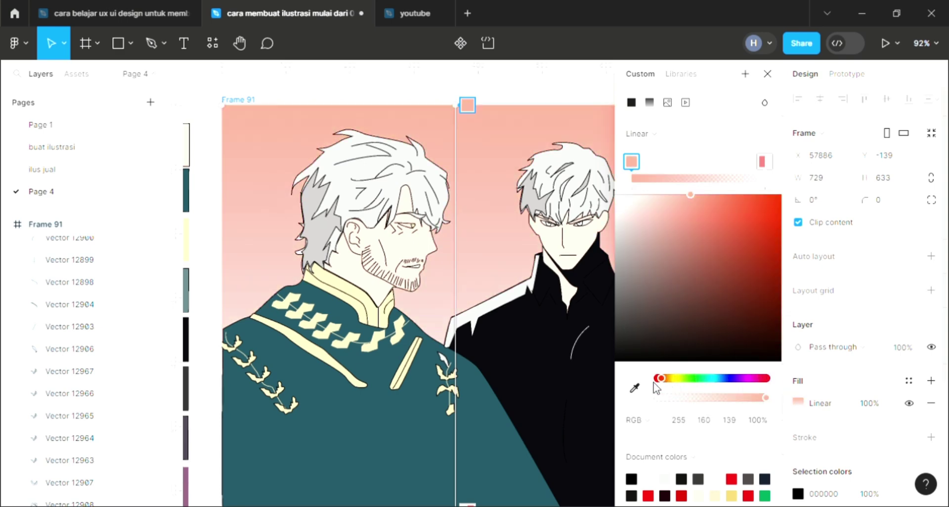
pyautogui.click(726, 379)
pyautogui.click(736, 379)
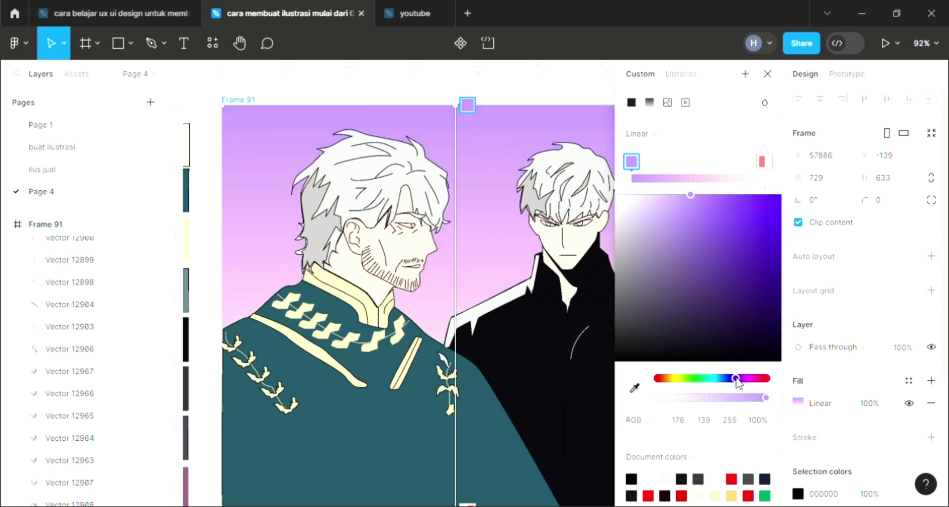
pyautogui.moveTo(736, 379); pyautogui.dragTo(733, 379)
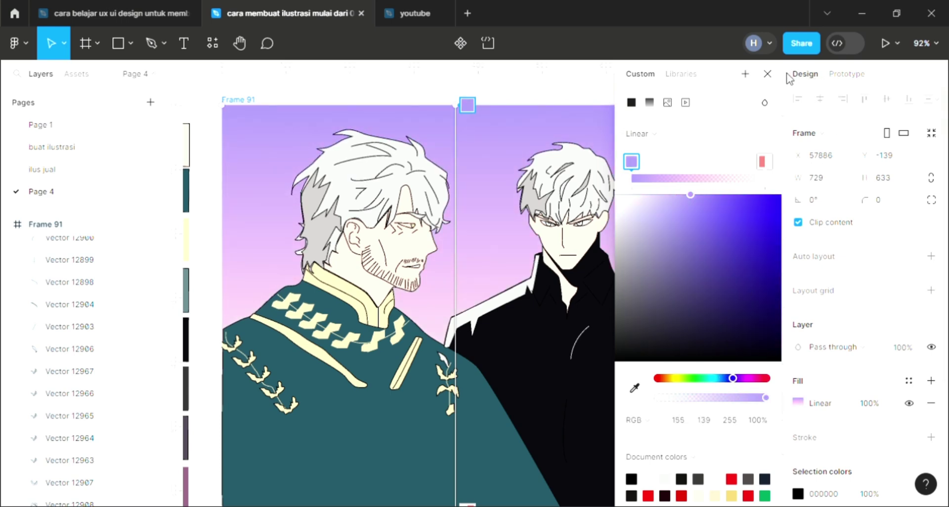
pyautogui.click(769, 75)
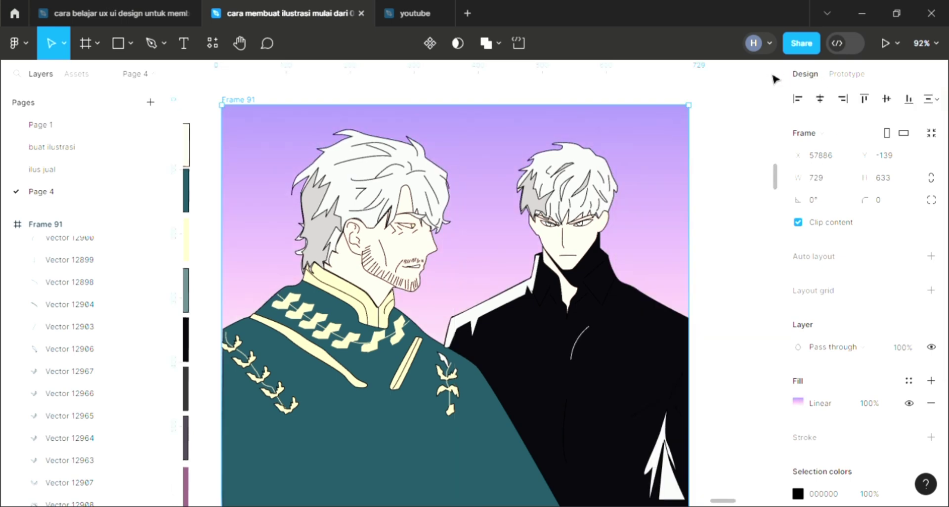
# Pan around the canvas to review the new gradient background.
pyautogui.hscroll(-2, 711, 206)
pyautogui.hscroll(-1, 711, 206)
pyautogui.hscroll(-2, 710, 207)
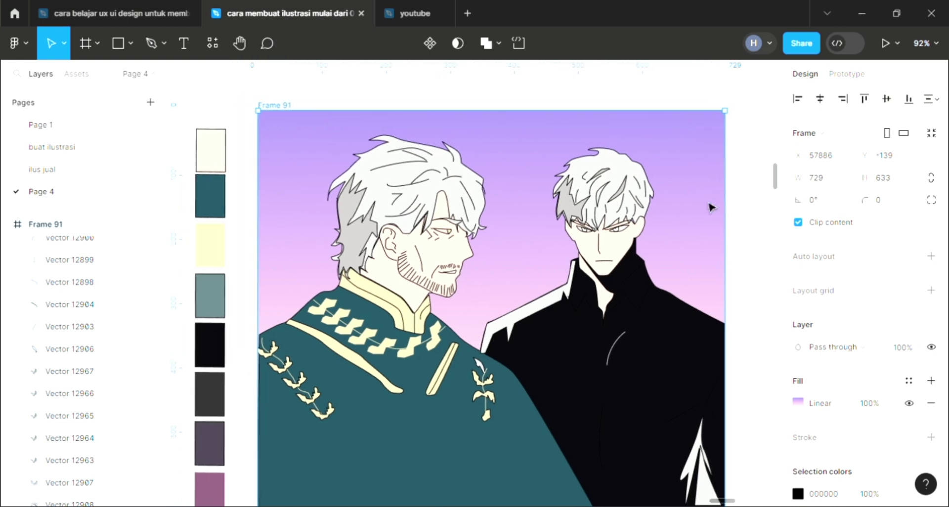
pyautogui.scroll(-2, 711, 207)
pyautogui.scroll(-1, 710, 207)
pyautogui.scroll(2, 685, 205)
pyautogui.hscroll(-1, 685, 207)
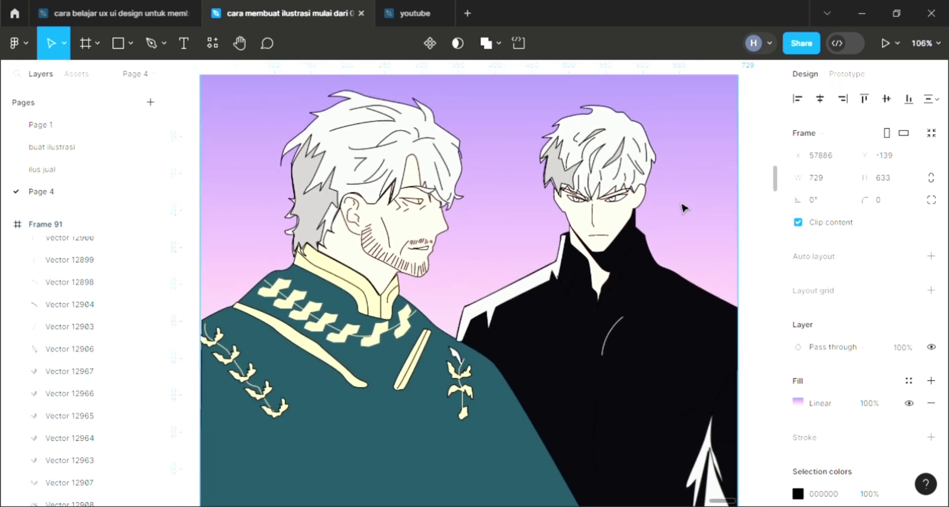
pyautogui.hscroll(-2, 684, 208)
pyautogui.hscroll(-1, 684, 208)
pyautogui.scroll(1, 684, 208)
pyautogui.scroll(1, 683, 208)
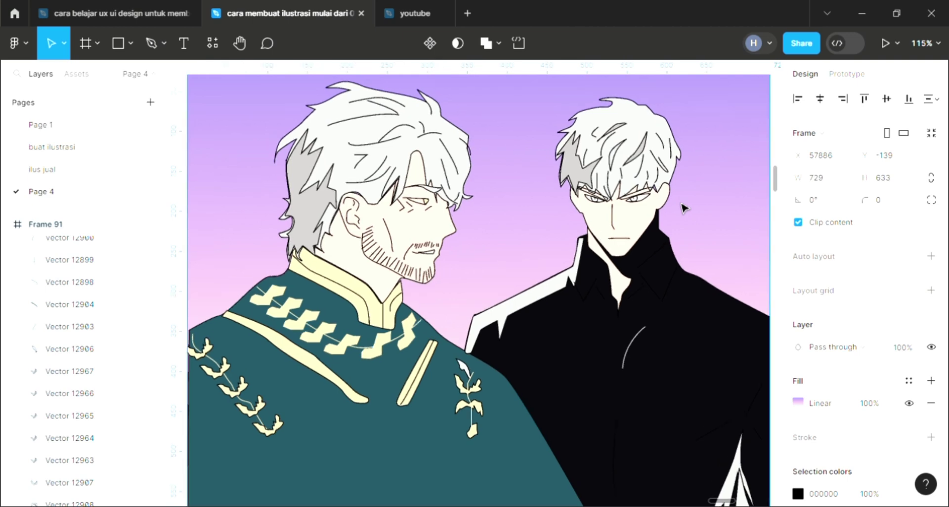
pyautogui.hscroll(-1, 684, 208)
pyautogui.scroll(-1, 684, 208)
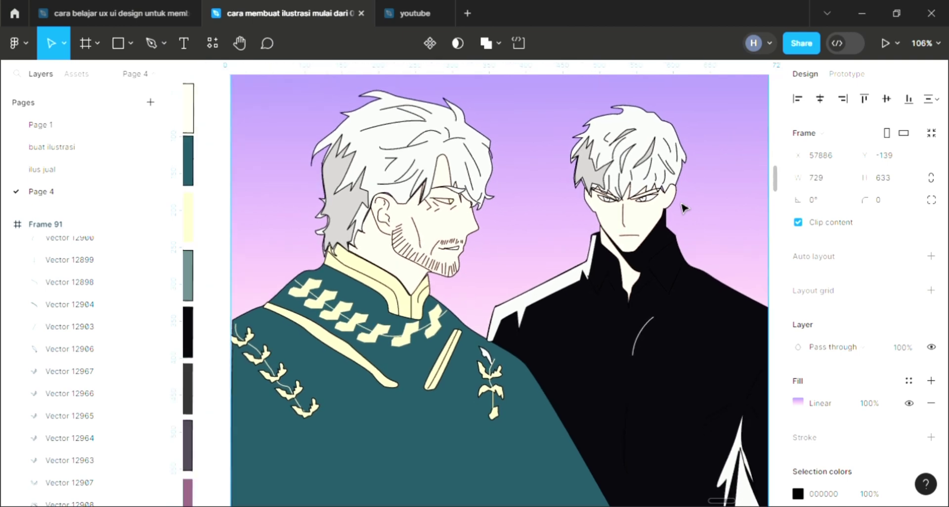
pyautogui.scroll(-1, 684, 208)
pyautogui.scroll(-1, 684, 207)
pyautogui.scroll(1, 684, 207)
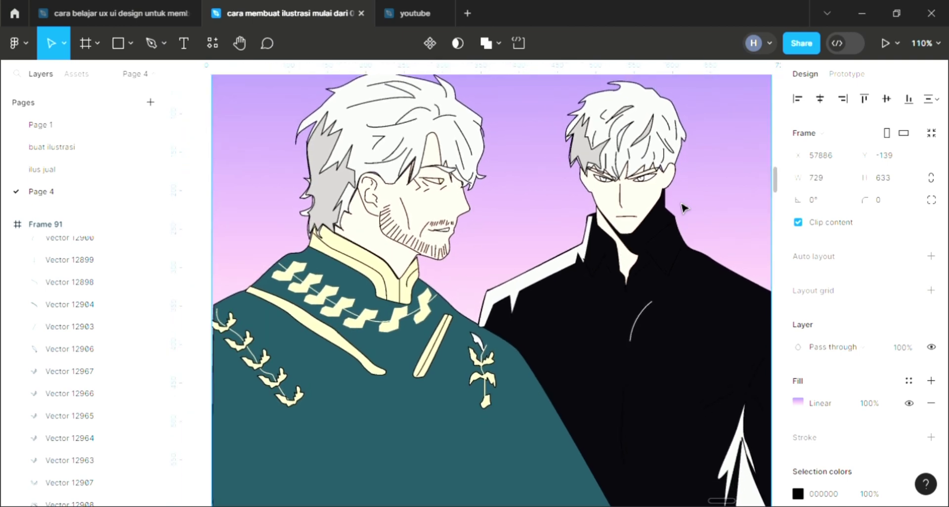
# Draw a curved path from the frame's left edge, arching over the older and younger man's heads.
pyautogui.click(151, 43)
pyautogui.hscroll(-1, 283, 179)
pyautogui.scroll(1, 262, 154)
pyautogui.scroll(1, 242, 136)
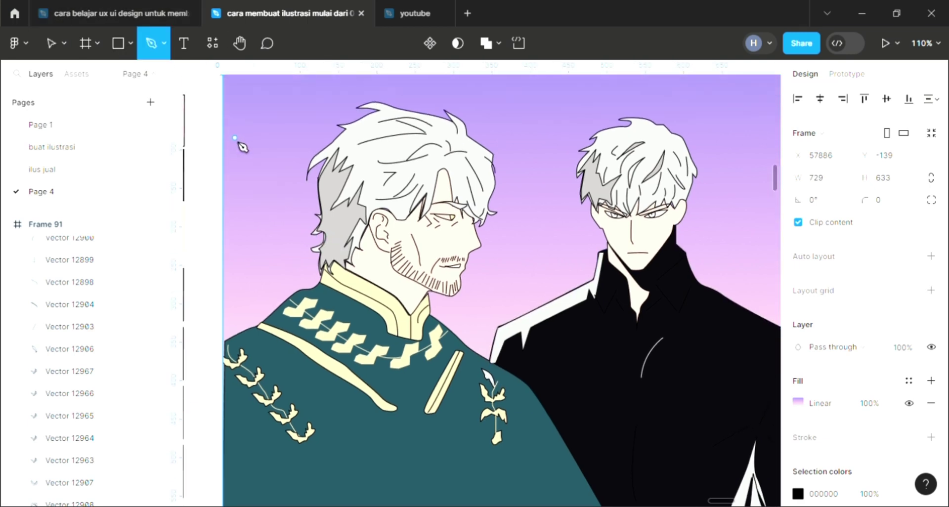
pyautogui.scroll(1, 239, 143)
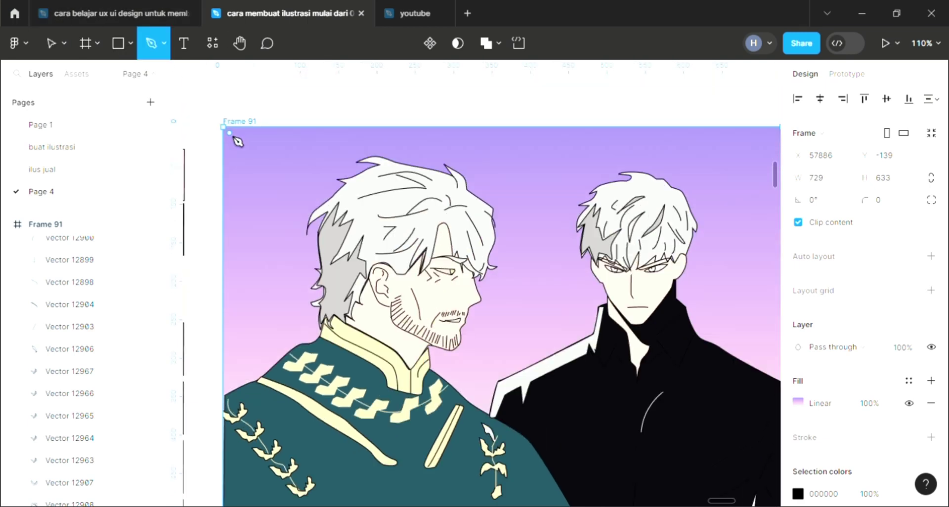
pyautogui.click(222, 185)
pyautogui.moveTo(492, 195); pyautogui.dragTo(552, 239)
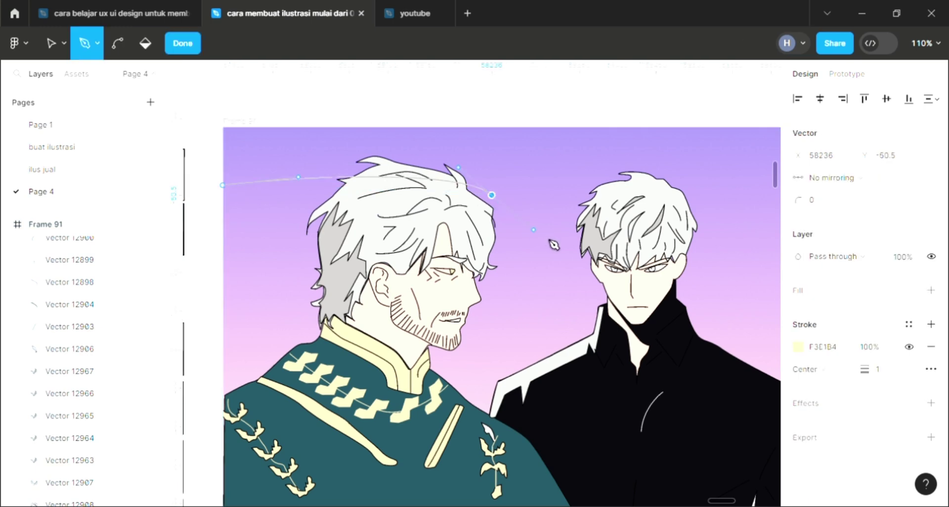
pyautogui.moveTo(702, 246)
pyautogui.mouseDown()
pyautogui.moveTo(752, 219)
pyautogui.moveTo(752, 235)
pyautogui.mouseUp()
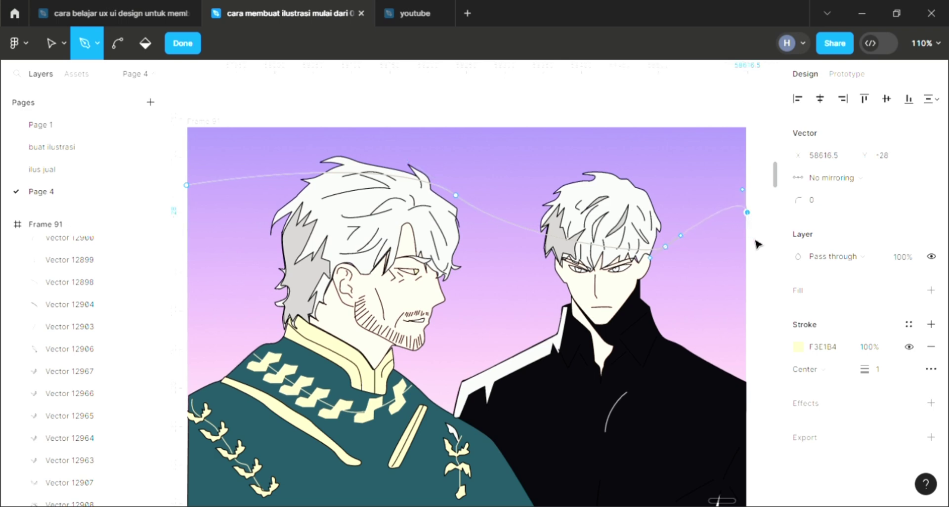
pyautogui.press('Escape')
pyautogui.scroll(-2, 682, 385)
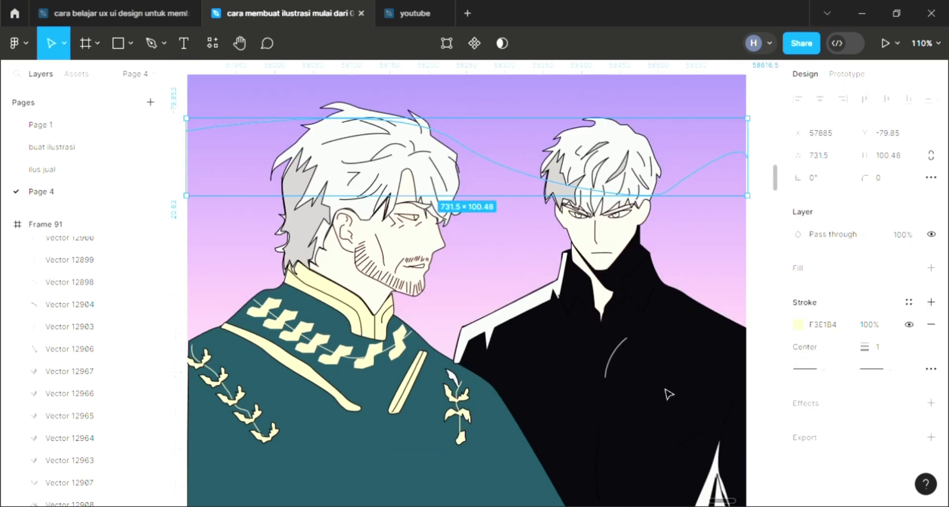
pyautogui.scroll(-1, 680, 375)
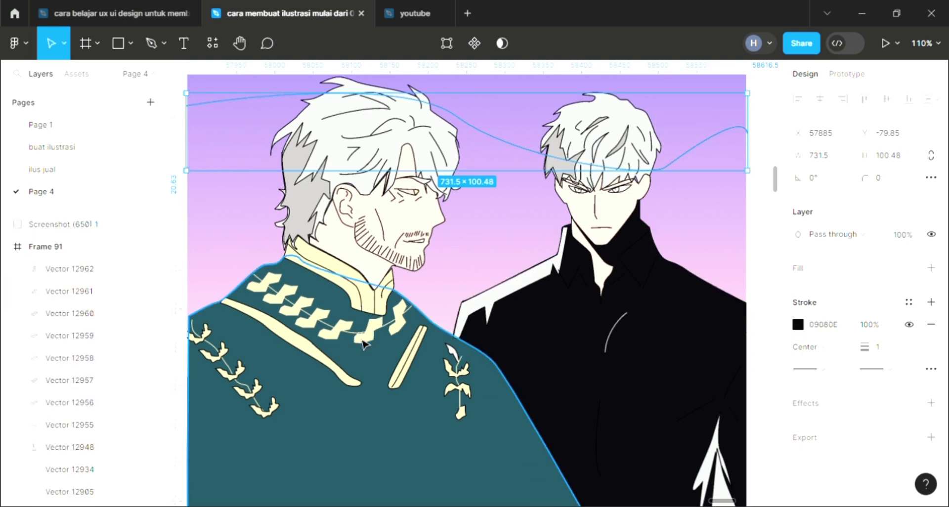
pyautogui.scroll(2, 484, 280)
pyautogui.press('Escape')
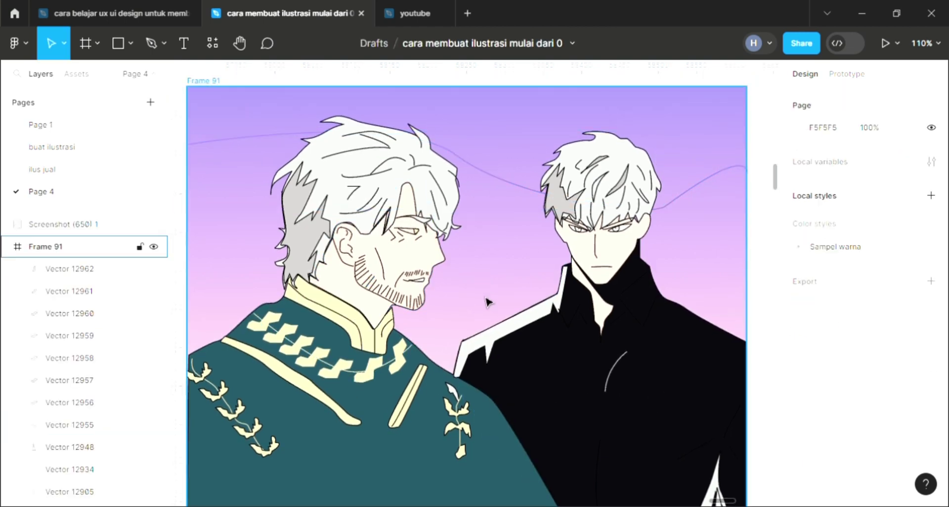
pyautogui.scroll(-1, 484, 292)
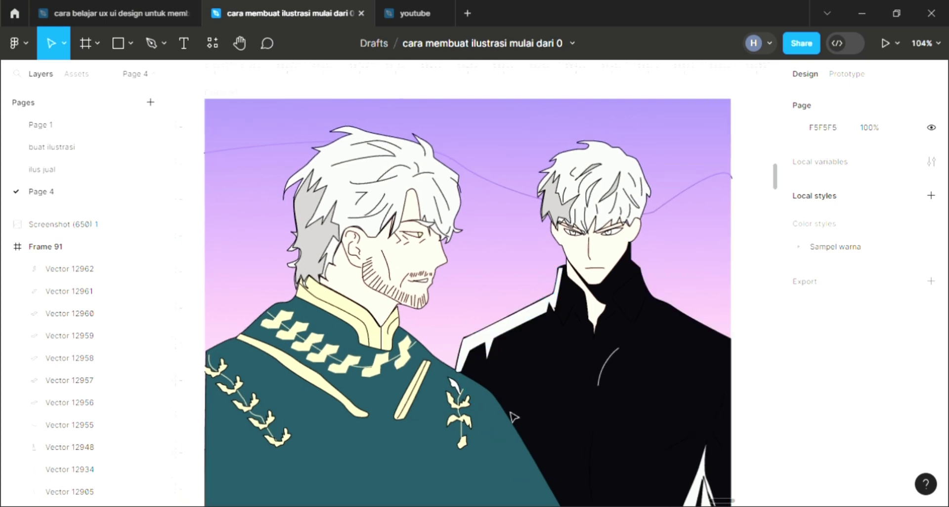